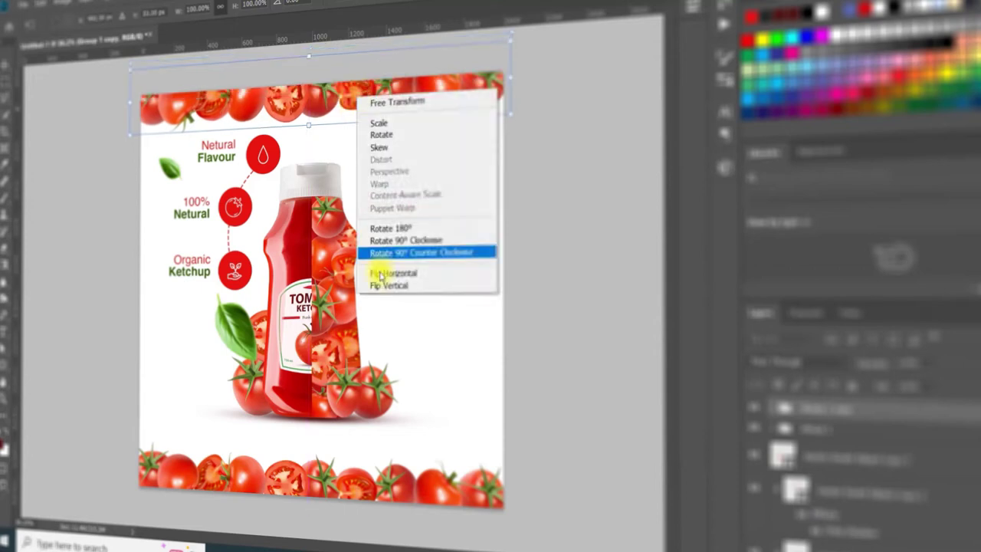
- Flip the top tomato strip vertically, then reposition the bottom strip and middle artwork
click(374, 282)
key(Return)
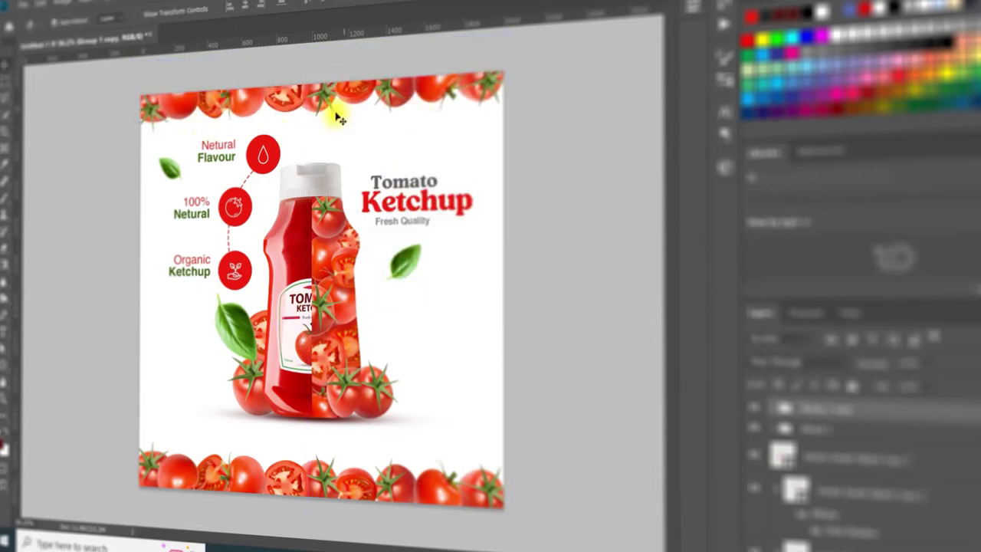
drag(349, 92, 417, 460)
drag(306, 261, 306, 269)
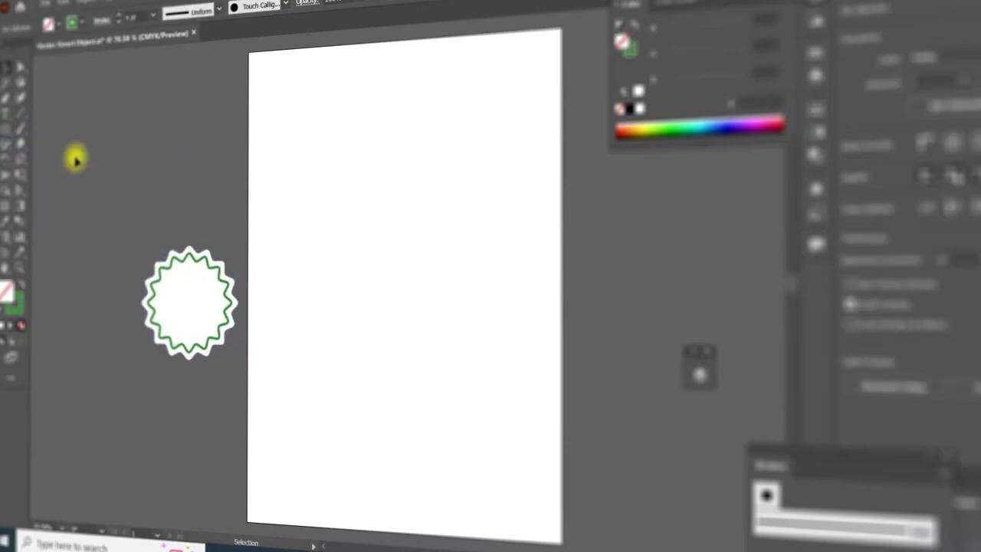
- Increase the Zig Zag effect's ridges per segment on the green-outlined price badge
click(814, 188)
click(664, 232)
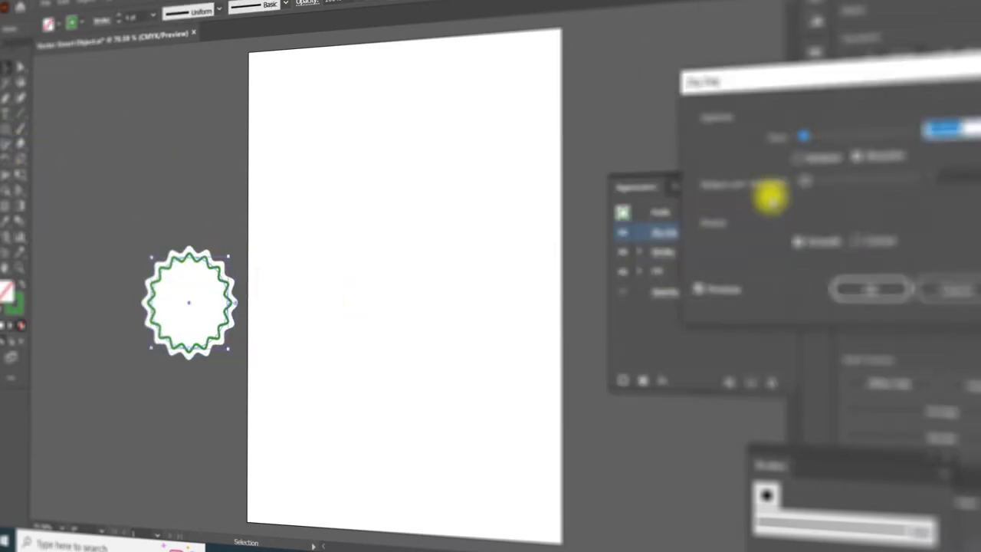
drag(805, 180, 815, 181)
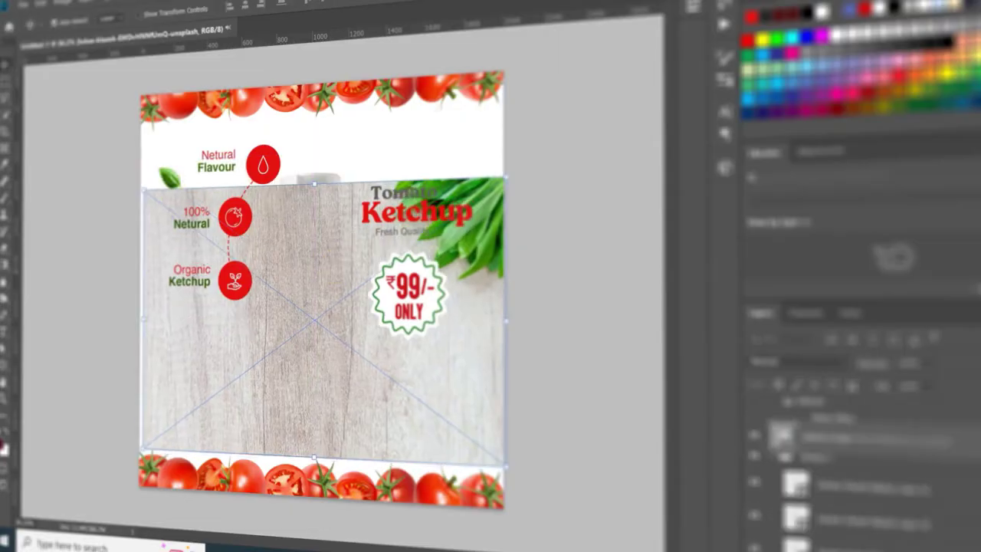
- Stretch the wood photo to fill the canvas and brighten it with Levels sliders
drag(502, 182, 503, 75)
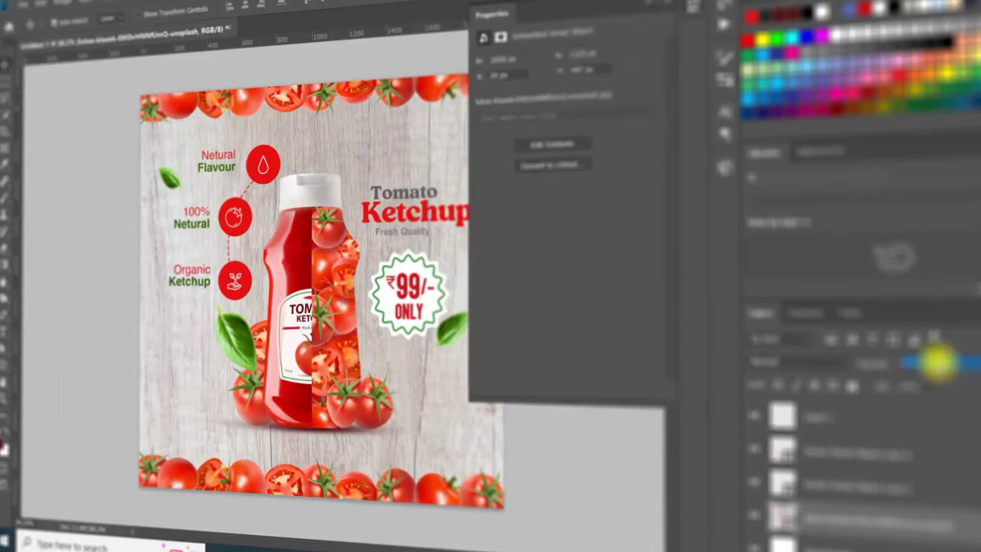
drag(656, 165, 633, 161)
drag(497, 208, 594, 220)
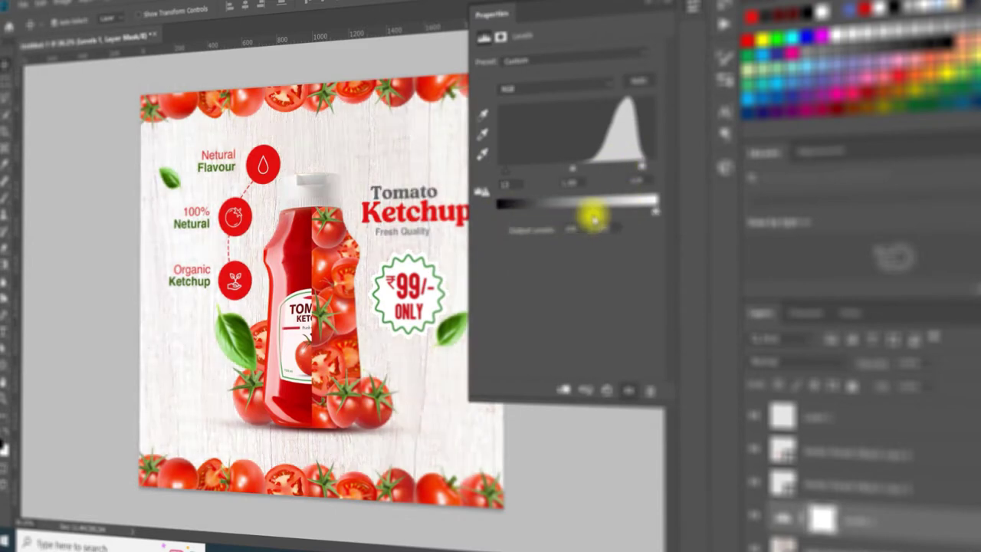
click(924, 391)
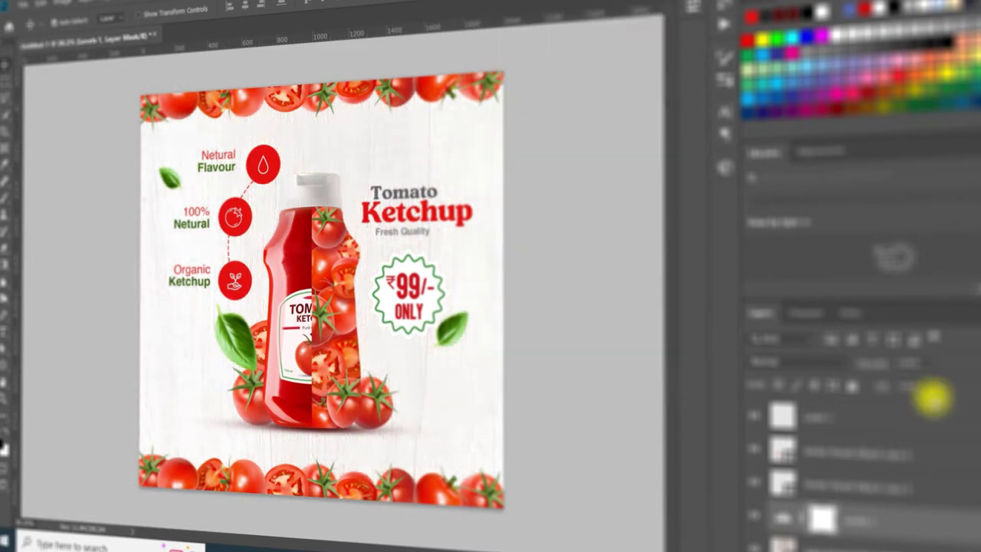
click(920, 367)
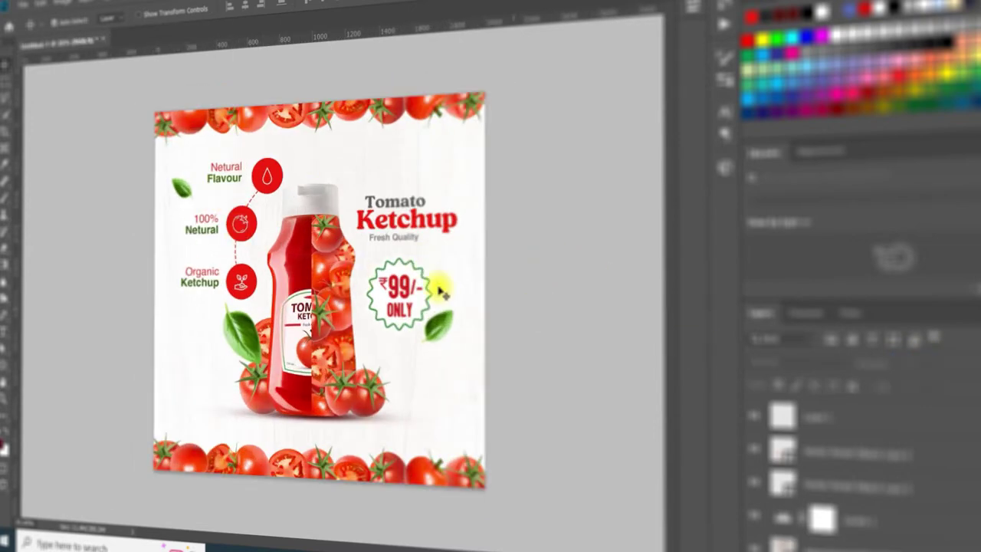
- Add another Levels adjustment, dragging input and output sliders to wash out the wood
double_click(843, 452)
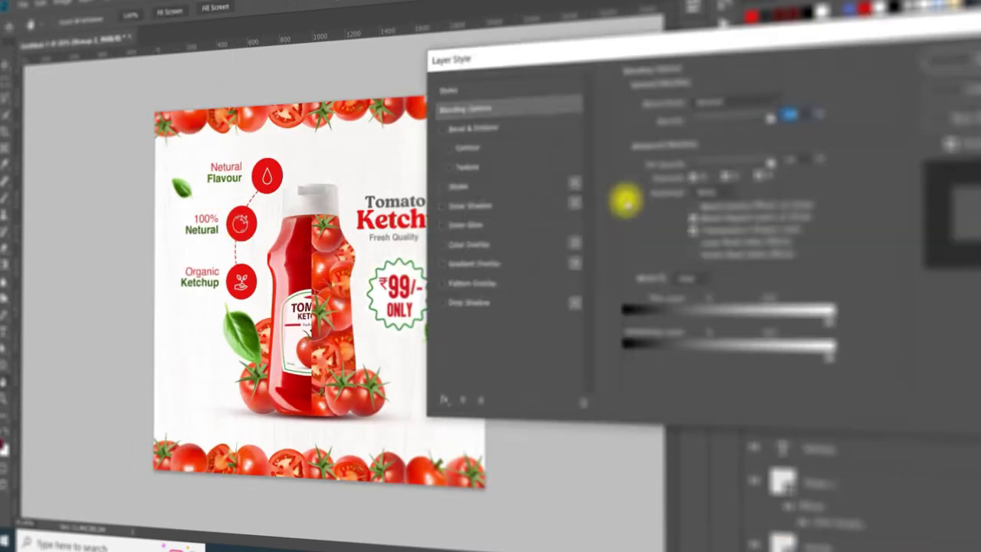
key(Return)
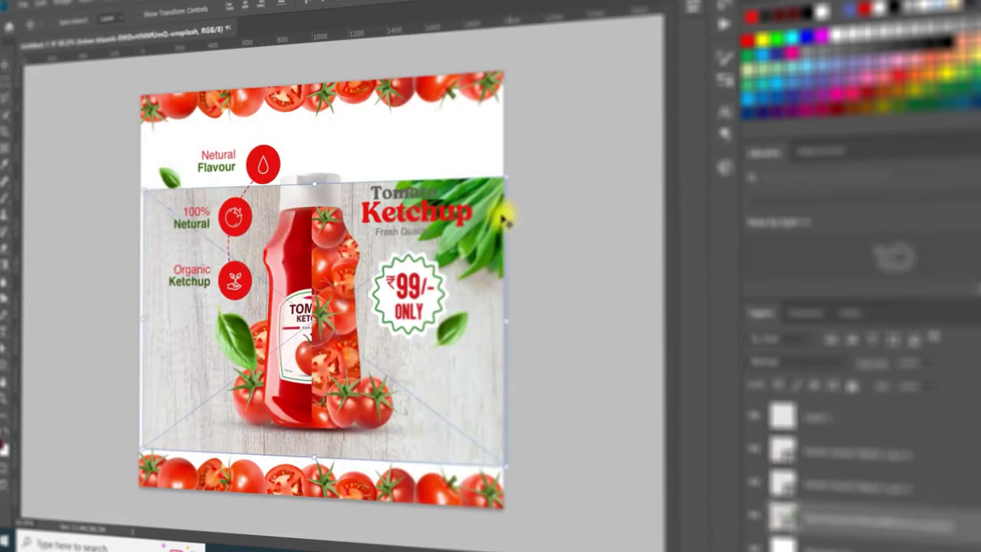
click(938, 351)
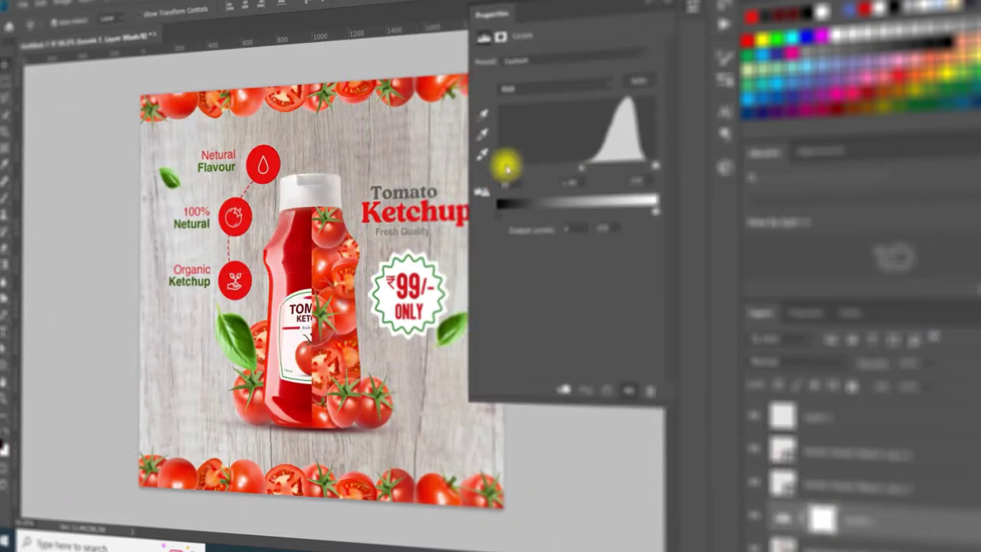
drag(508, 161, 635, 160)
drag(510, 217, 591, 218)
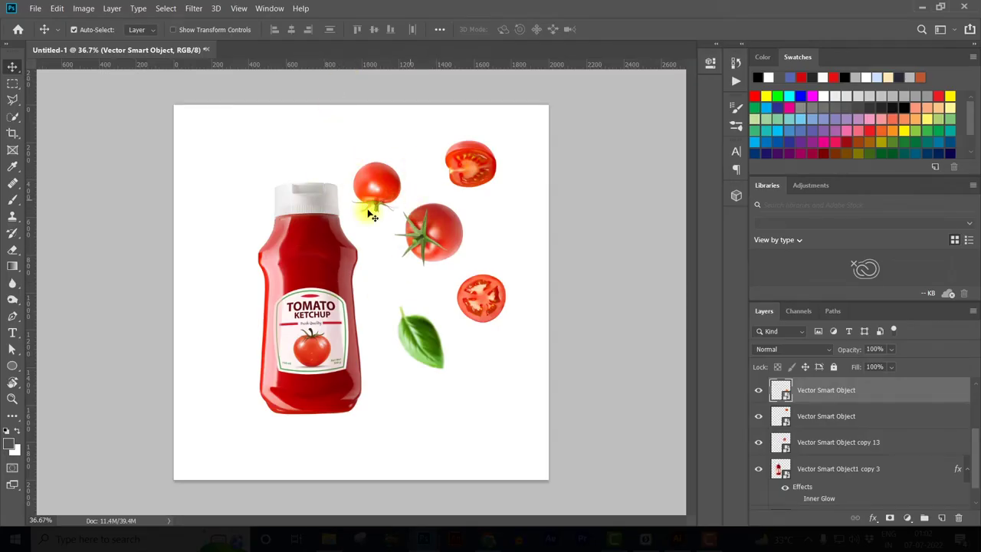
- Hide the tomato and basil leaf layers, centre the ketchup bottle, and select its layer
click(387, 192)
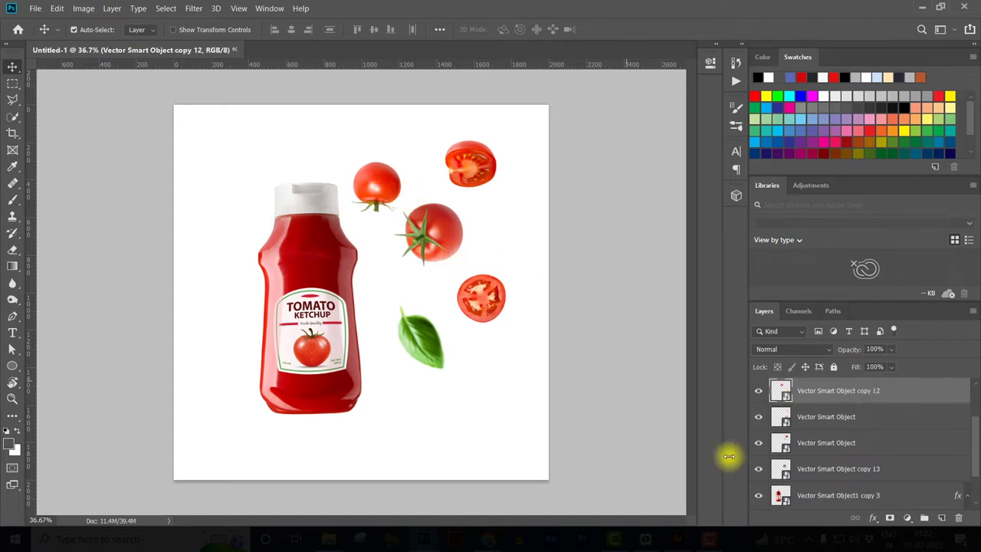
key(ctrl+alt+a)
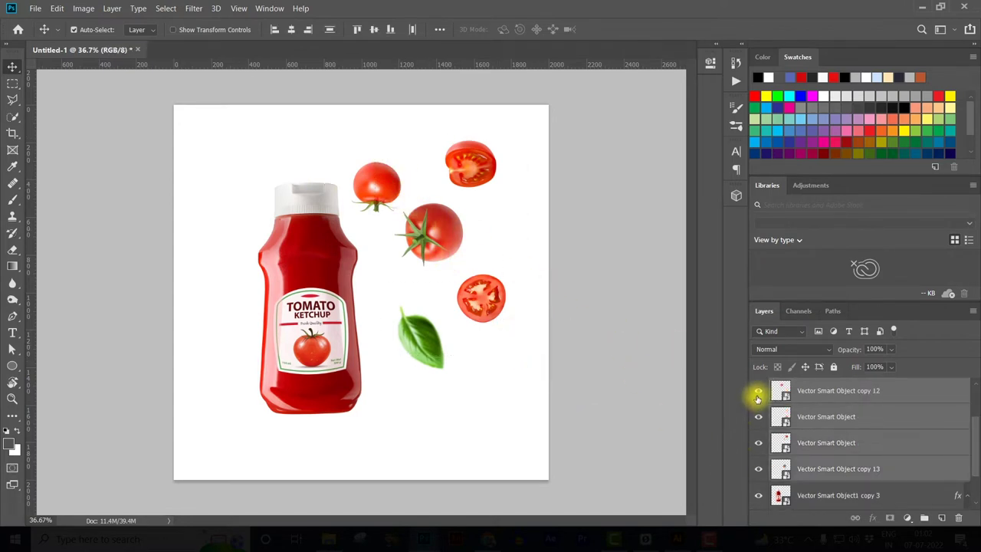
drag(759, 391, 765, 447)
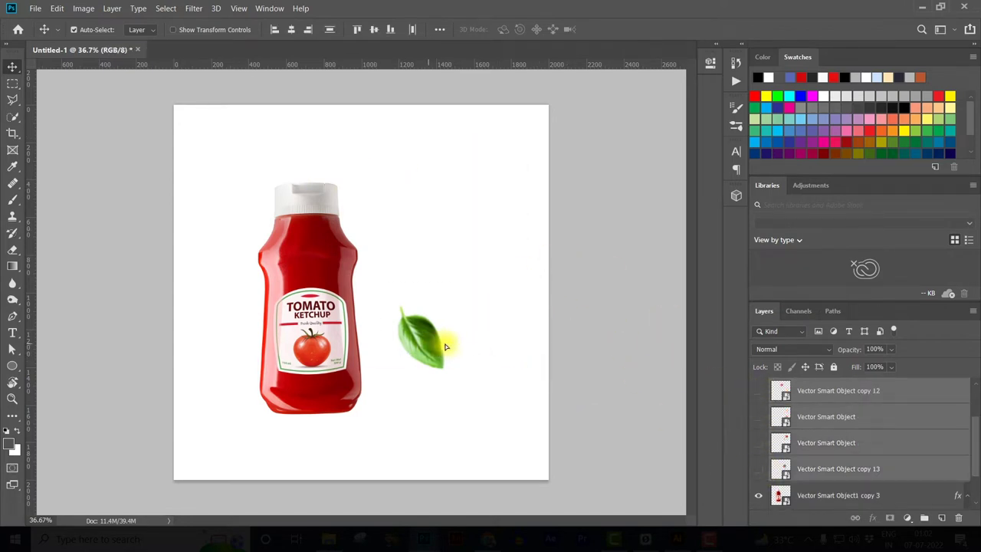
key(ctrl+z)
click(759, 390)
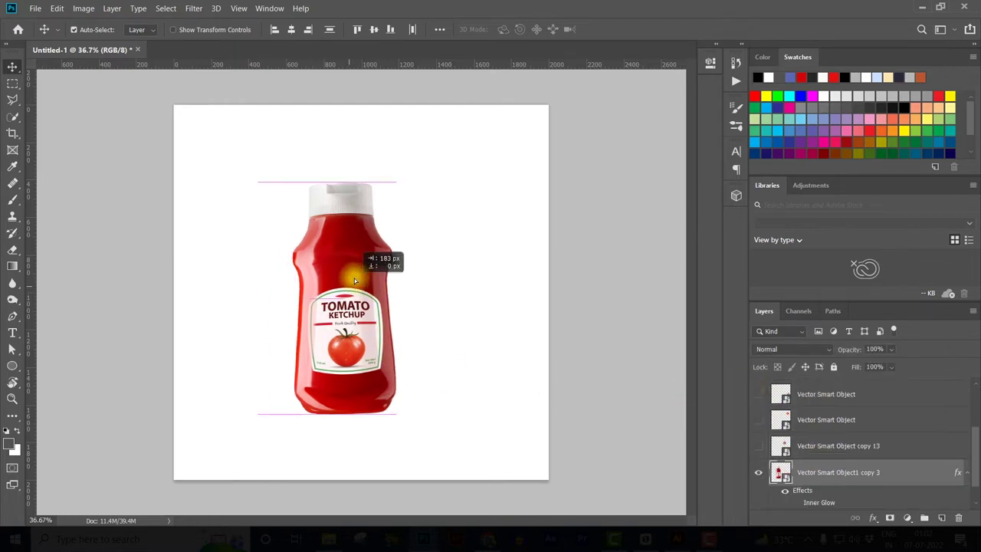
drag(350, 340, 473, 302)
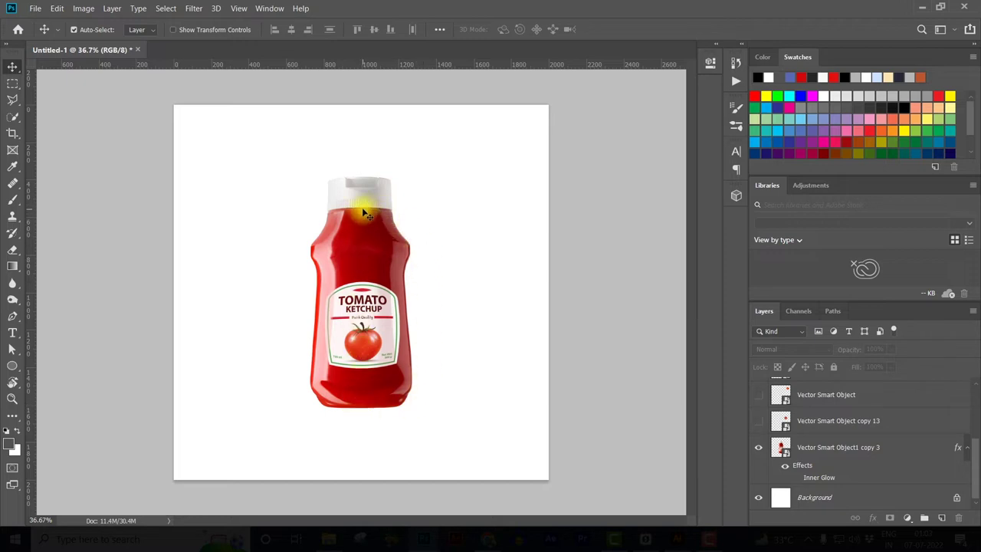
click(366, 261)
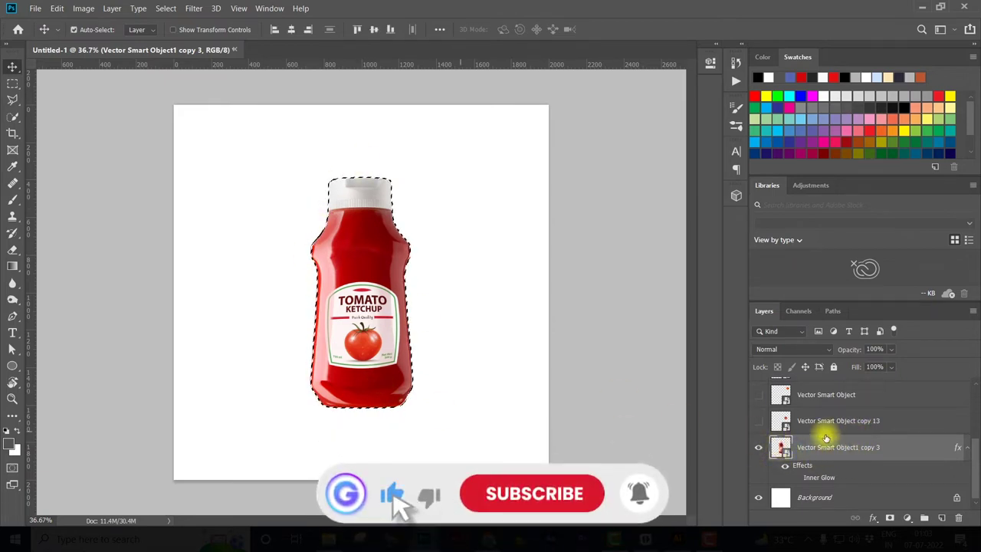
- Add a #d21a1a Solid Color fill and move Color Fill 1 below the bottle layer
click(906, 517)
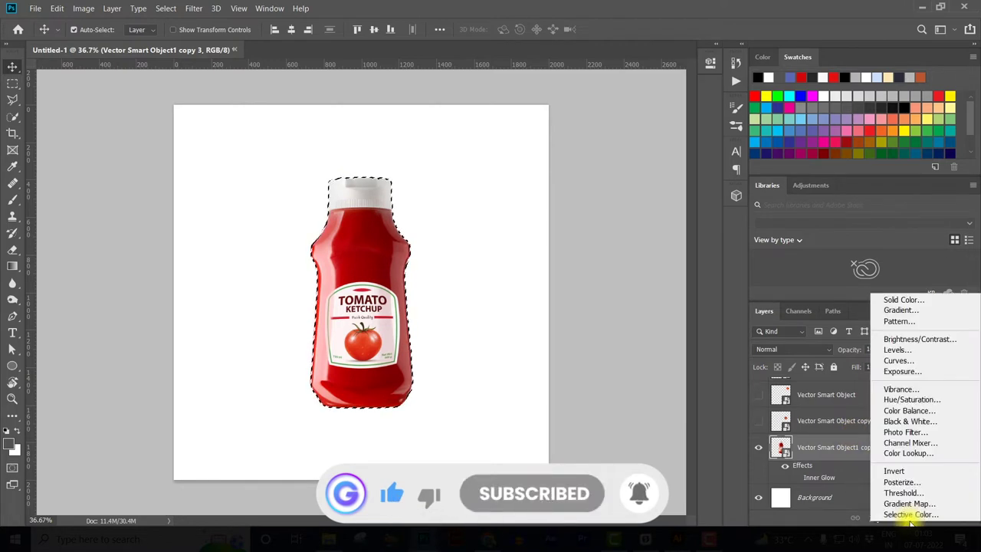
click(897, 300)
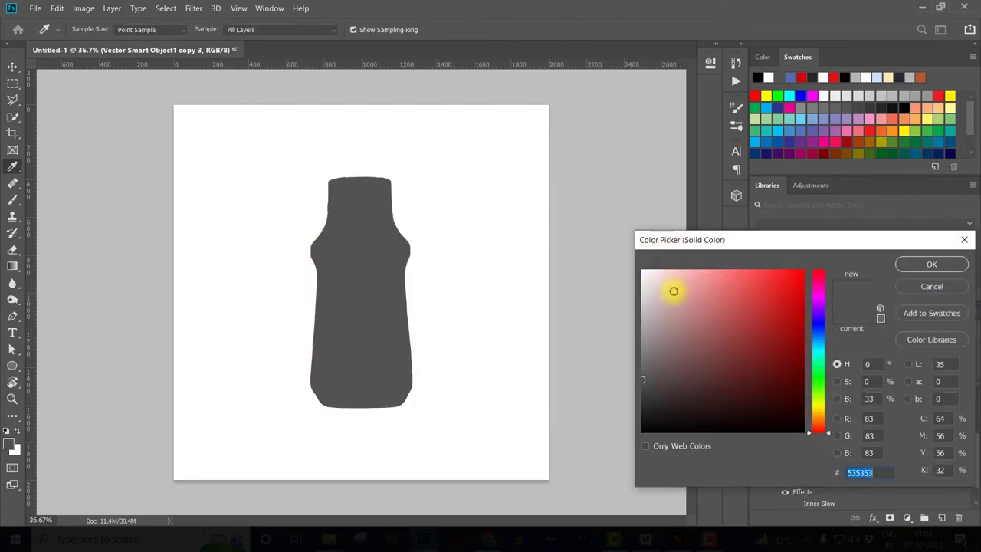
mouse_move(728, 343)
mouse_down()
mouse_move(773, 287)
mouse_move(775, 328)
mouse_move(792, 306)
mouse_up()
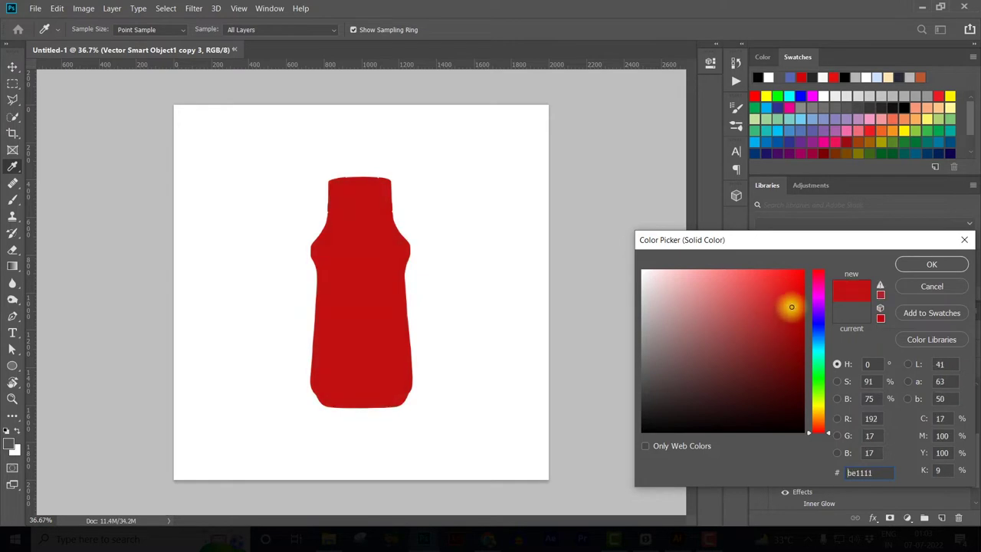
click(930, 264)
scroll(860, 423, down, 1)
drag(834, 419, 835, 476)
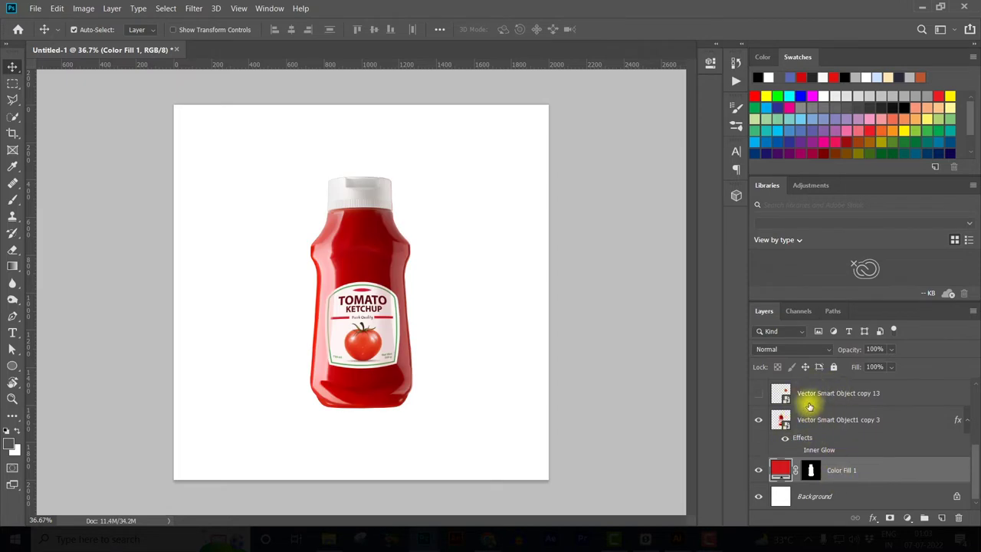
click(827, 423)
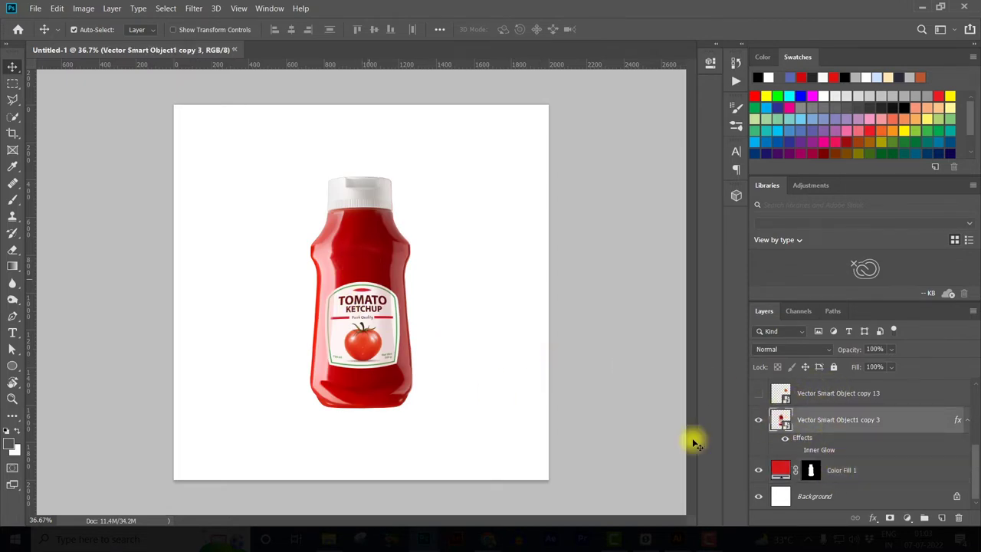
- Add a layer mask to the bottle and place a vertical guide through its centre
click(890, 518)
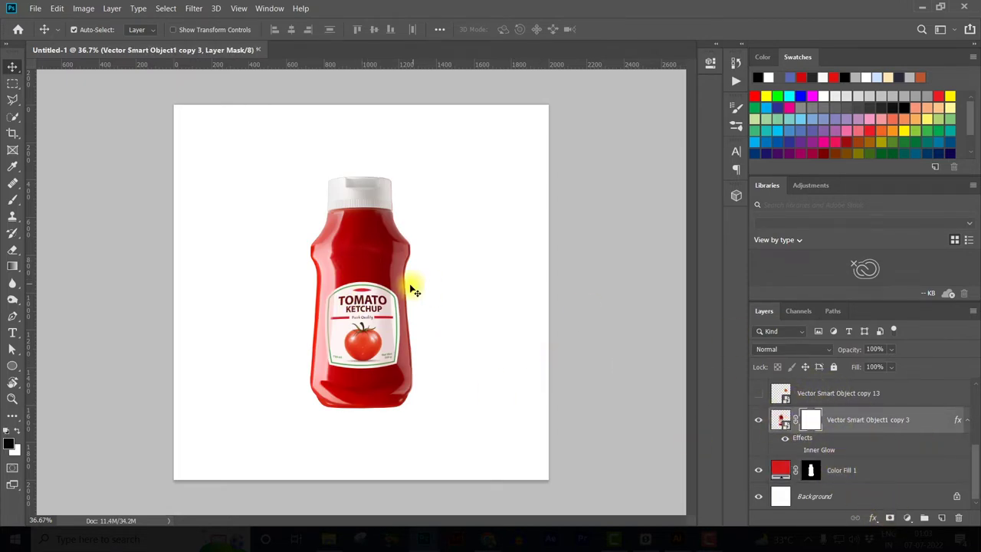
scroll(353, 244, up, 1)
scroll(406, 281, up, 1)
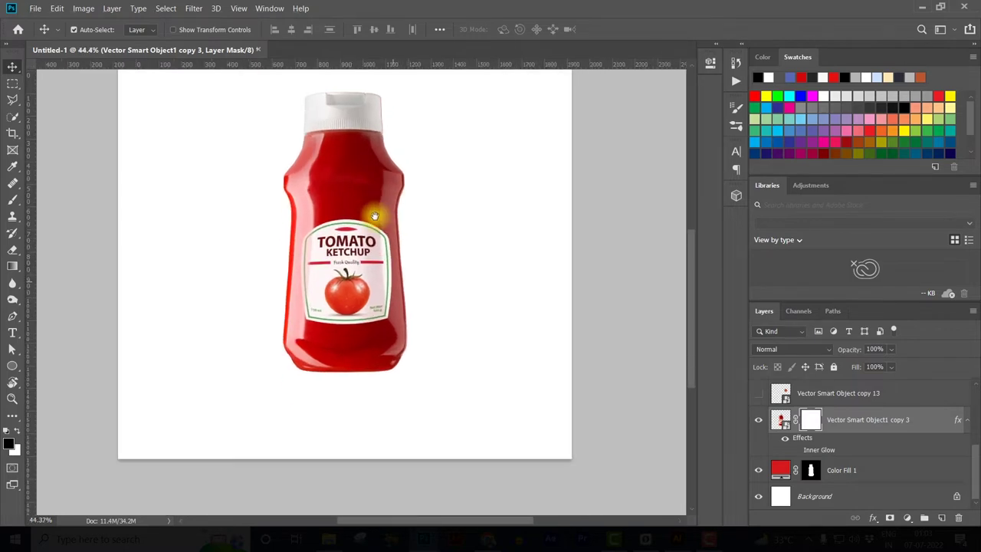
mouse_move(32, 253)
mouse_down()
mouse_move(284, 272)
mouse_move(352, 237)
mouse_move(353, 262)
mouse_up()
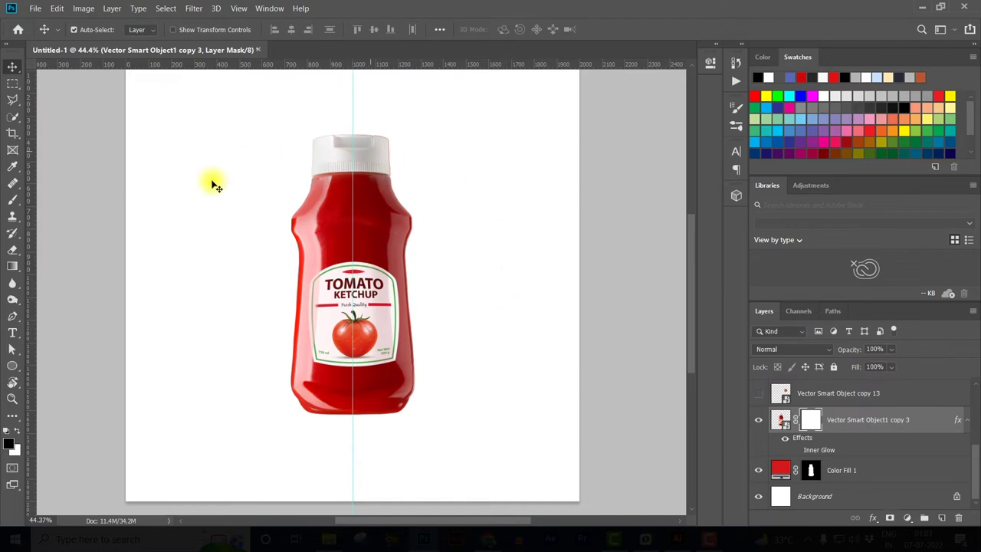
scroll(389, 192, up, 3)
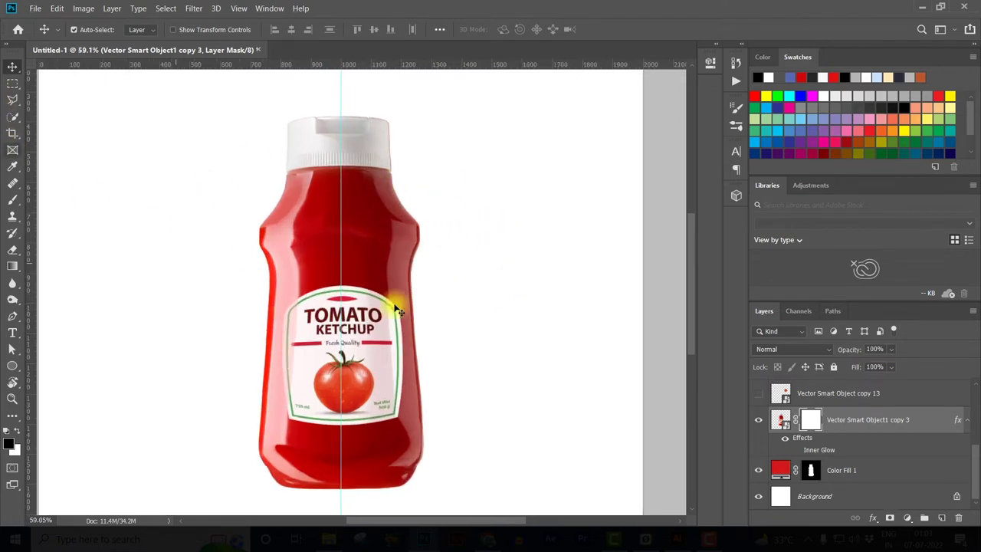
- Brush the mask over the bottle's right half and upper shoulder to reveal the red fill
click(13, 200)
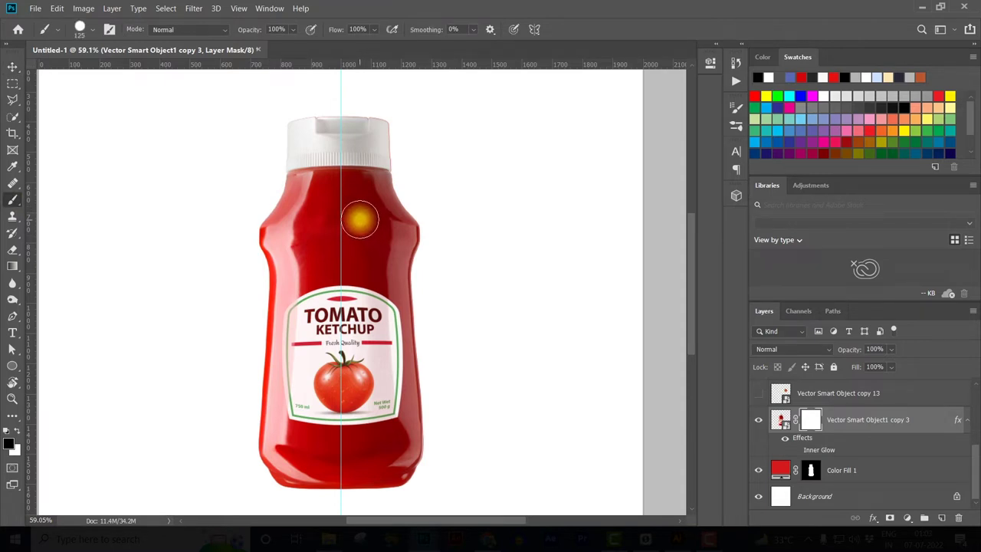
click(363, 483)
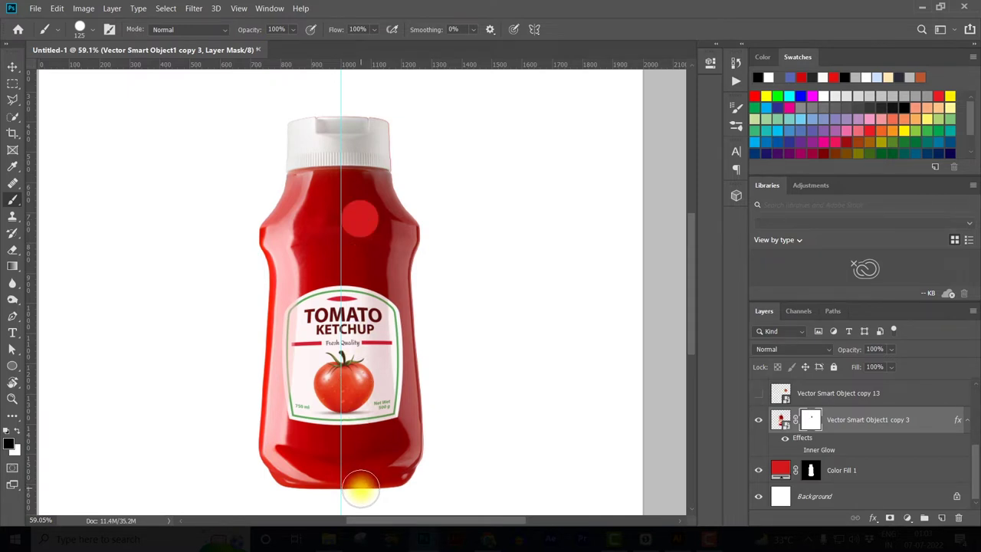
shift+click(361, 486)
mouse_move(365, 489)
mouse_down()
mouse_move(401, 438)
mouse_move(393, 215)
mouse_up()
scroll(375, 203, up, 5)
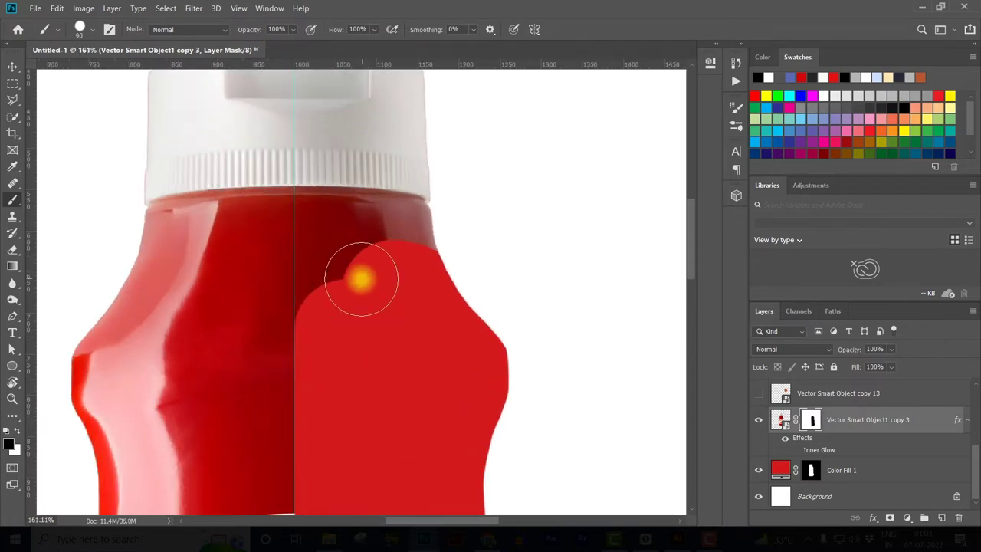
drag(317, 219, 438, 241)
- Shrink the brush and paint the mask along the edge under the cap
scroll(347, 178, up, 3)
scroll(346, 178, up, 1)
key(bracketleft)
key(bracketleft)
key(bracketleft)
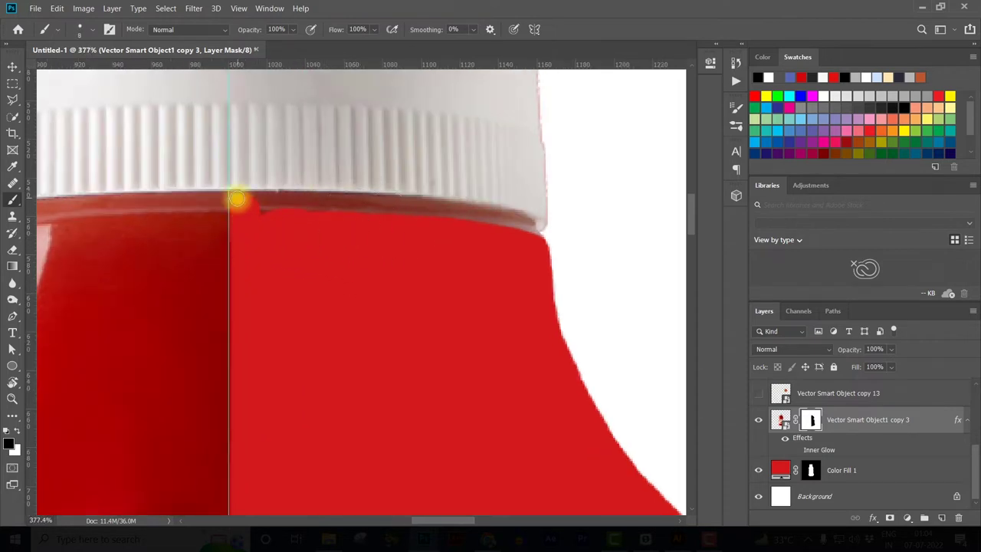
drag(252, 201, 518, 224)
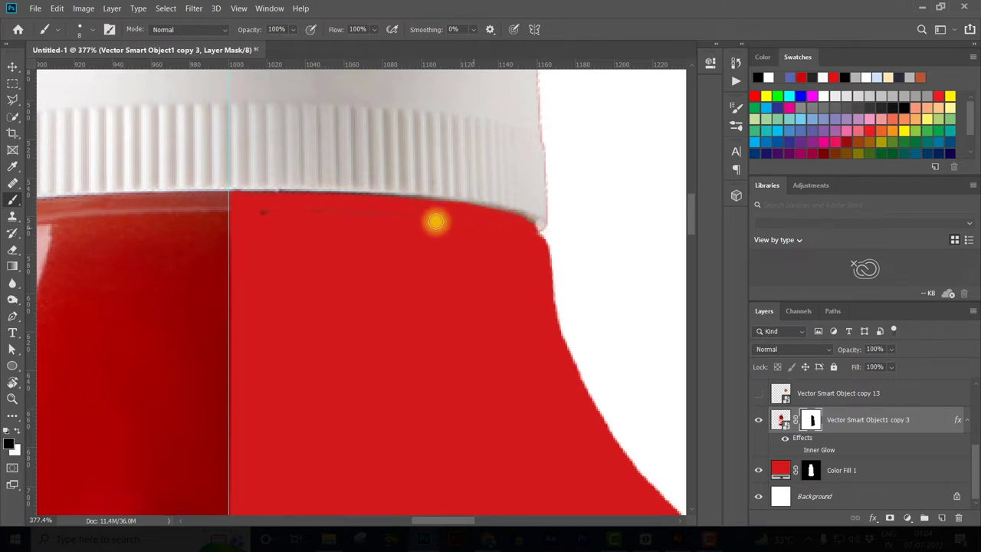
- Zoom around to check the masked edge, then nudge the artwork with the Move tool
scroll(447, 164, down, 4)
scroll(447, 165, down, 2)
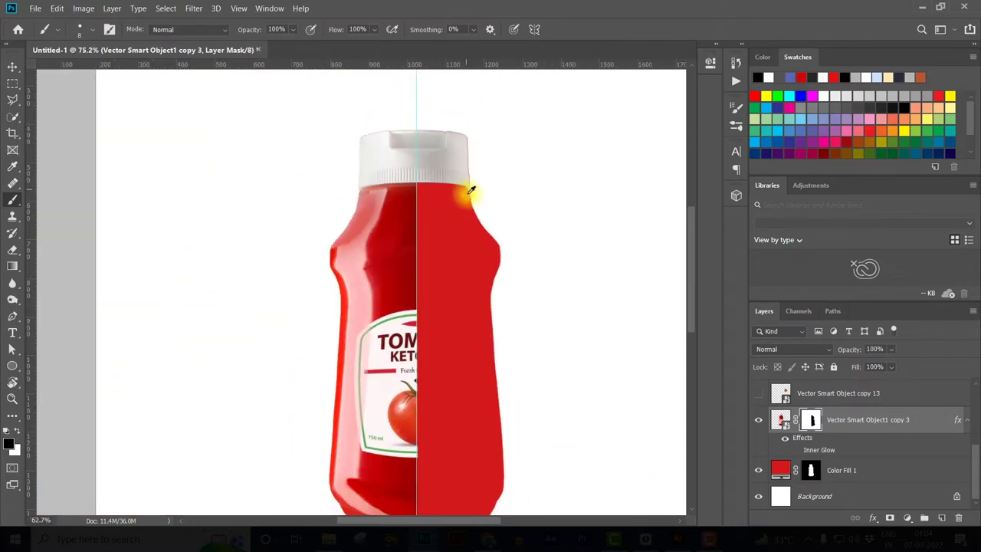
scroll(467, 192, down, 1)
scroll(491, 187, up, 1)
scroll(469, 205, down, 1)
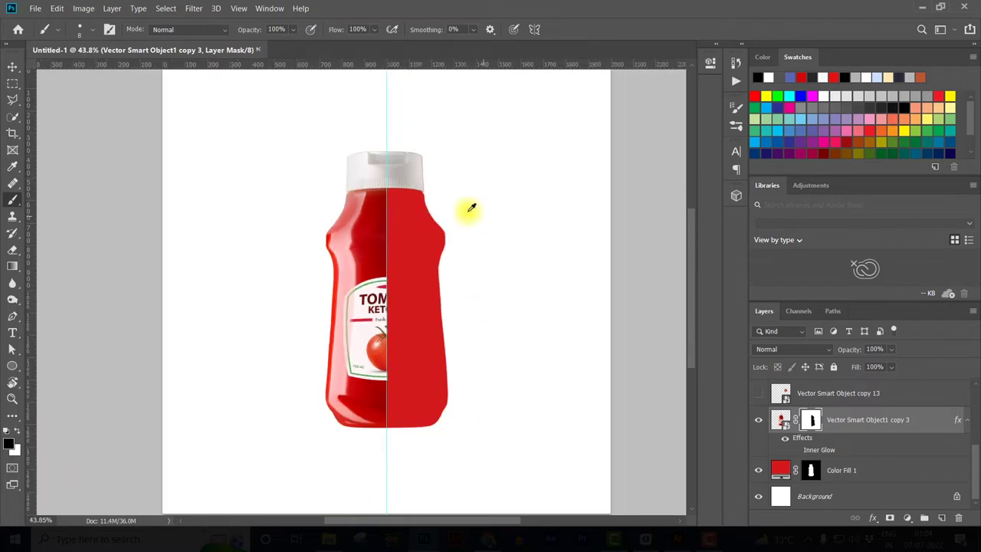
scroll(429, 197, up, 1)
scroll(420, 180, down, 1)
key(v)
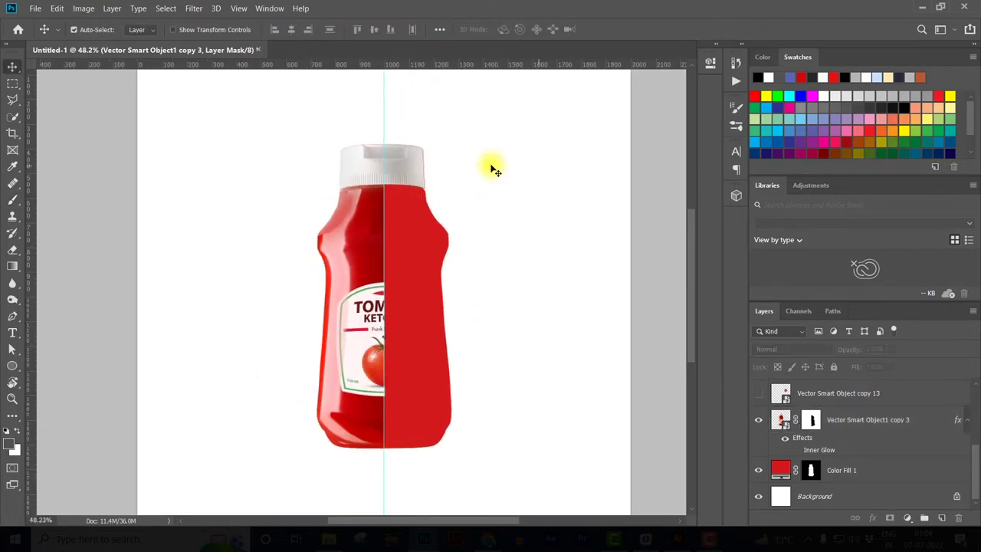
scroll(412, 160, up, 2)
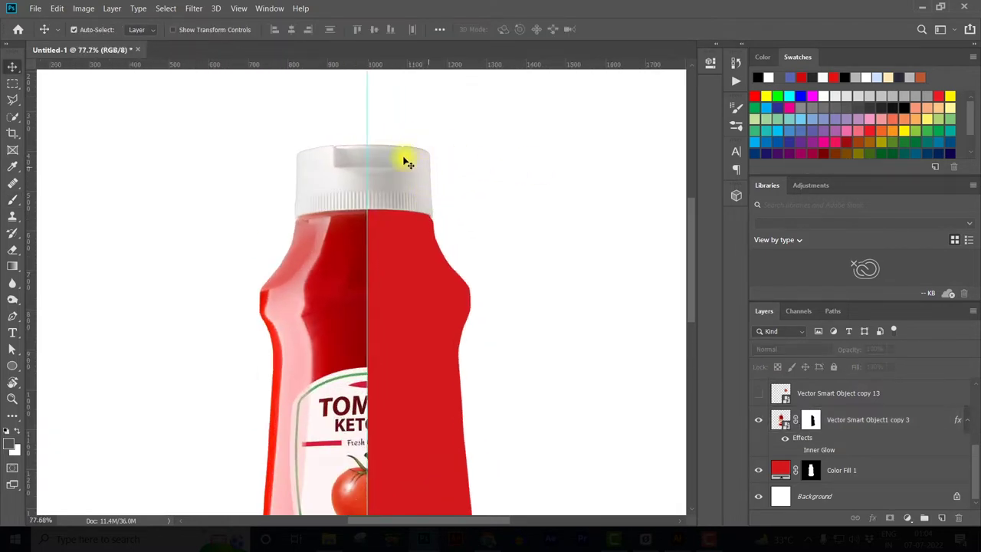
scroll(452, 150, down, 1)
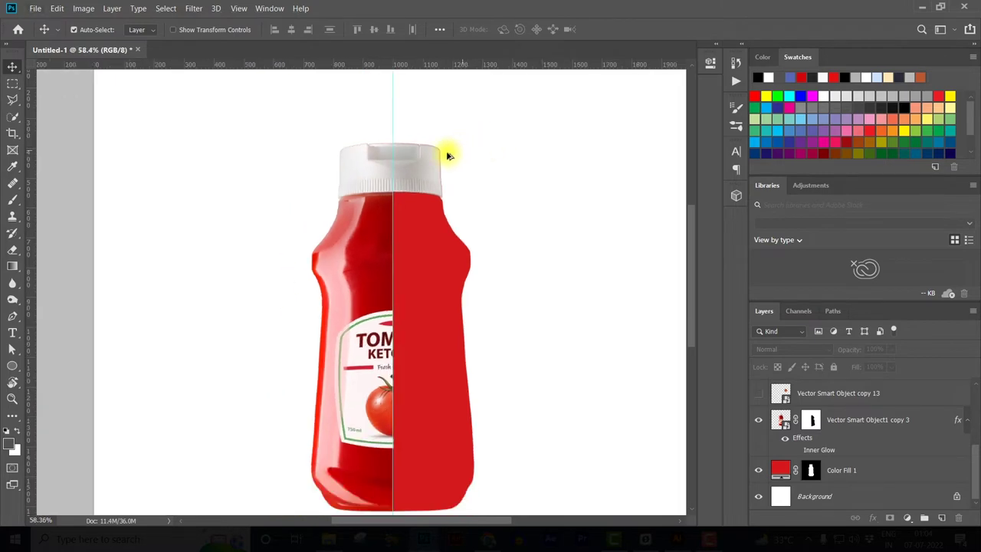
scroll(432, 149, down, 1)
scroll(406, 184, up, 1)
drag(524, 288, 549, 274)
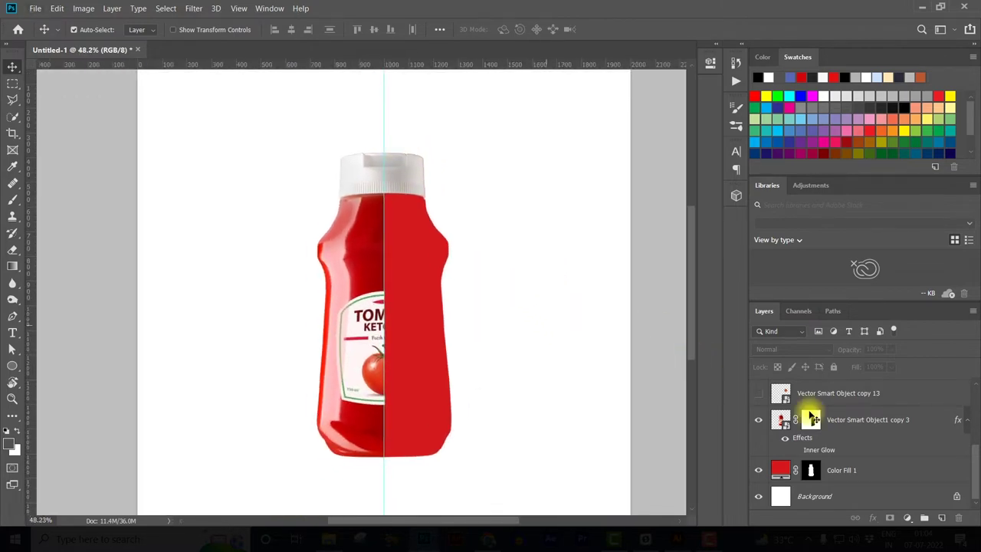
click(811, 470)
key(b)
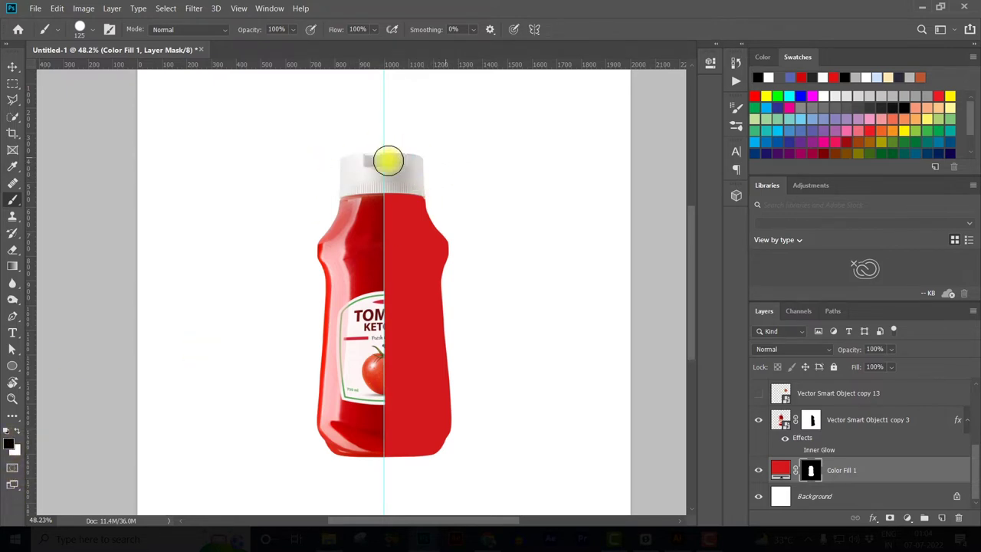
key(v)
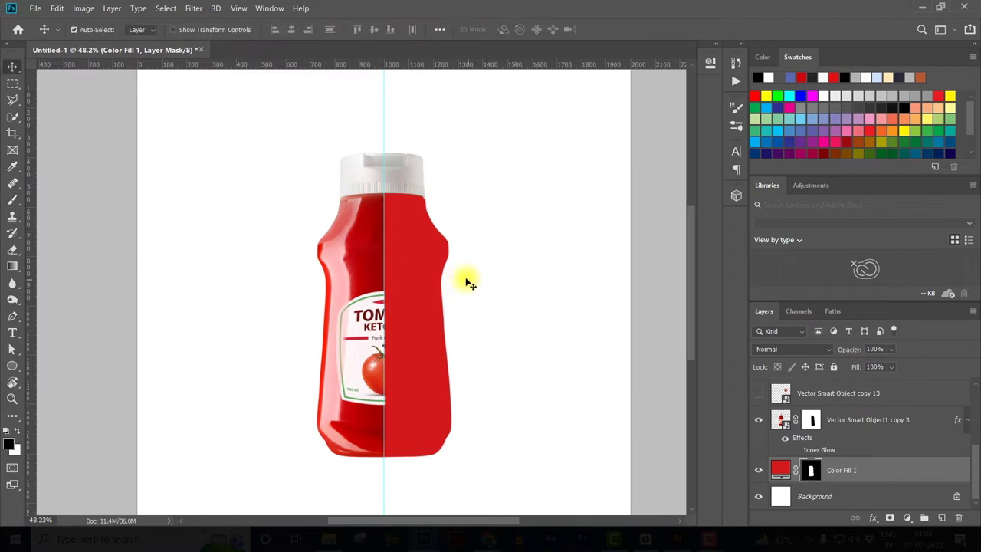
drag(978, 460, 975, 403)
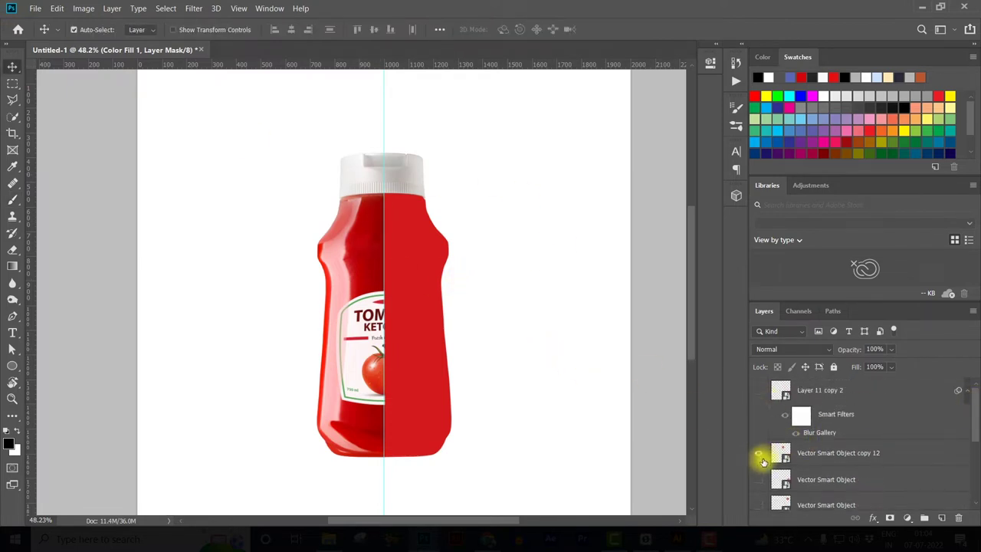
- Show the tomato layers and arrange the whole tomato and two slices down the bottle's red half
drag(761, 458, 757, 503)
click(757, 506)
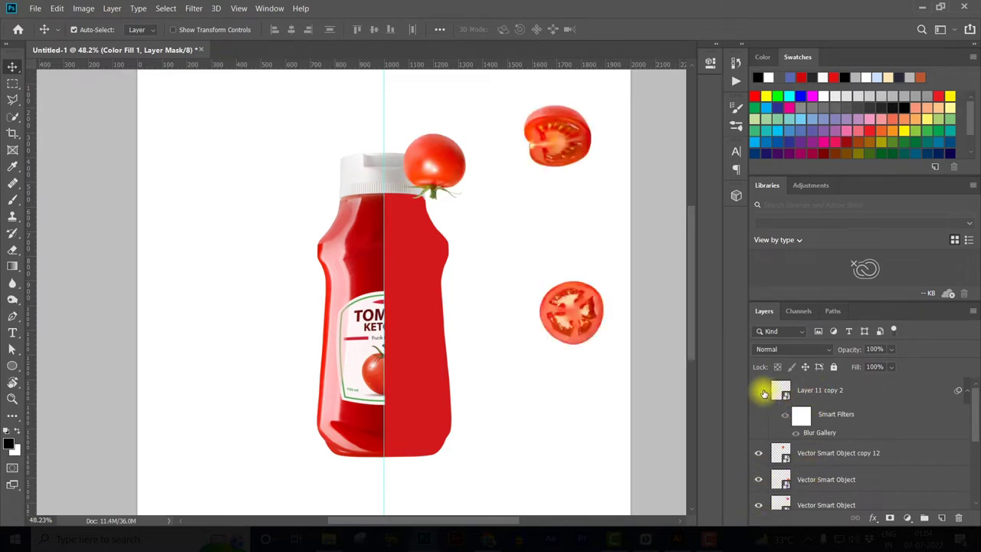
mouse_move(510, 228)
mouse_down()
mouse_move(486, 201)
mouse_move(495, 316)
mouse_up()
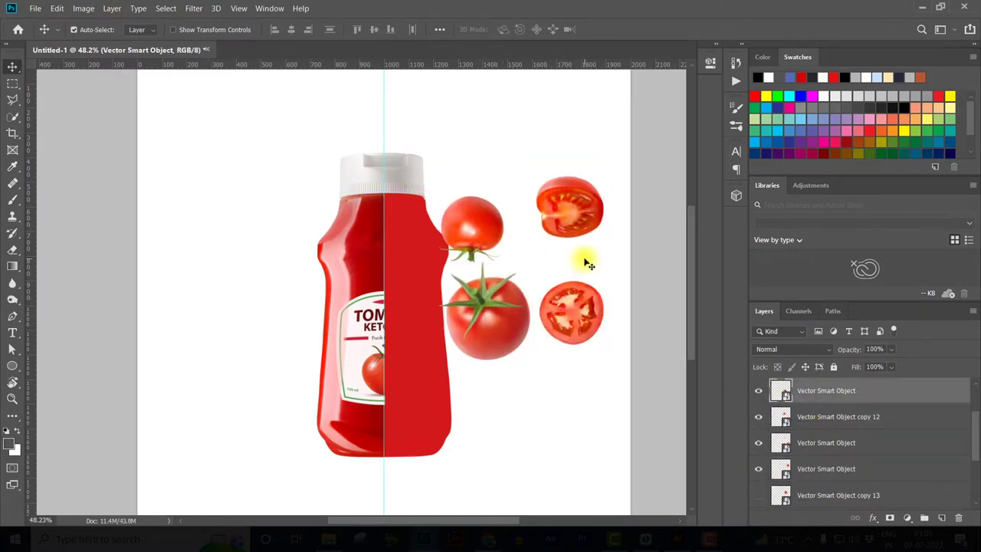
drag(482, 225, 420, 411)
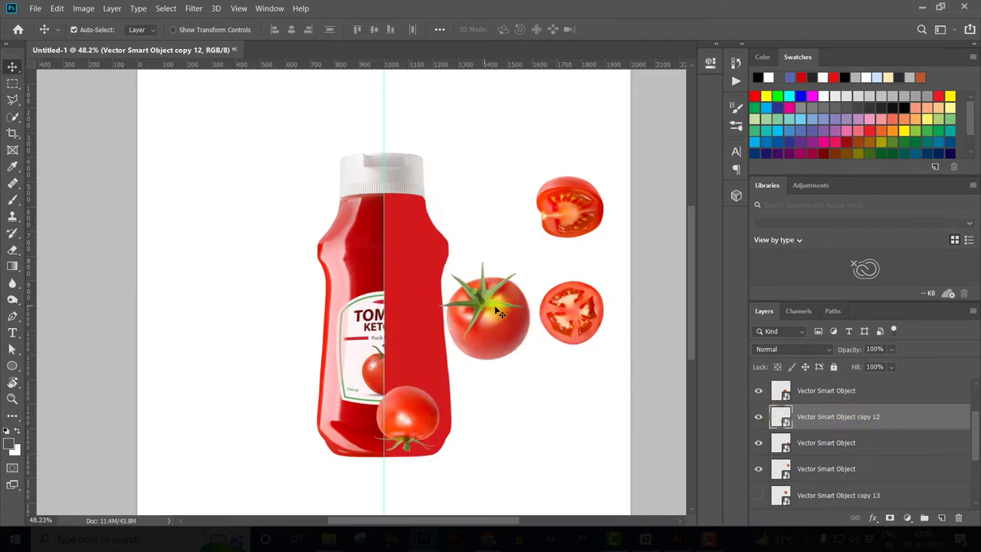
drag(486, 307, 464, 328)
drag(546, 293, 404, 235)
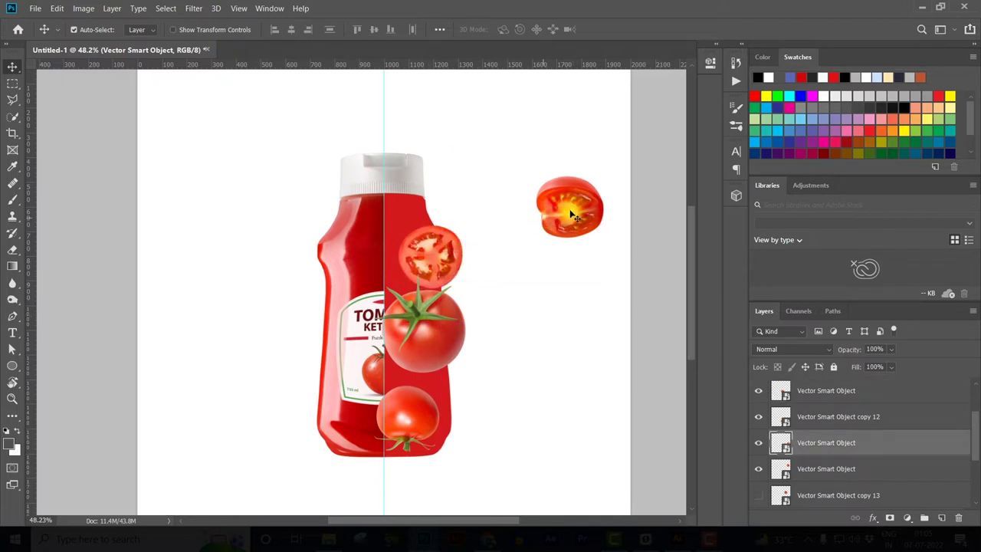
drag(537, 210, 413, 220)
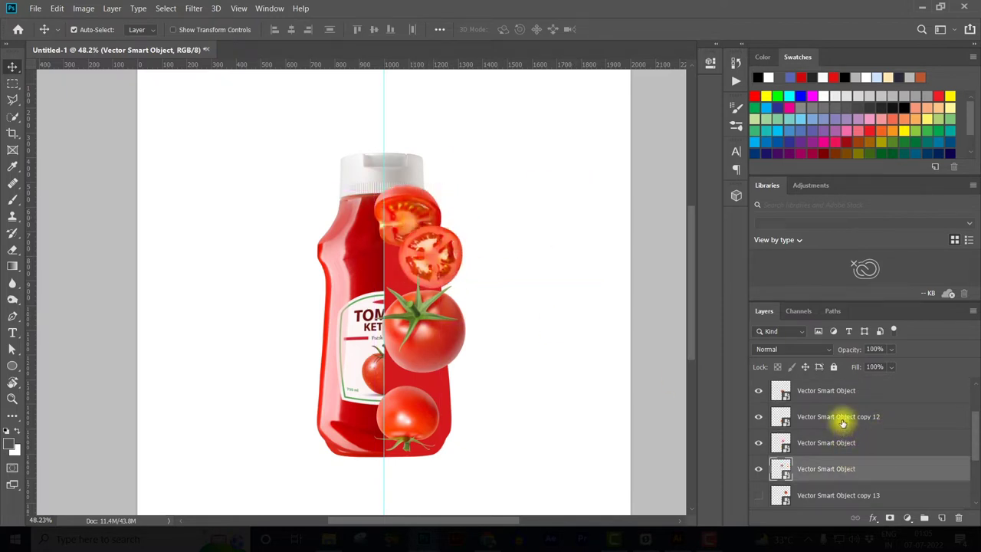
- Move the tomato layers above Color Fill 1 and clip all four to the bottle fill
scroll(874, 426, down, 3)
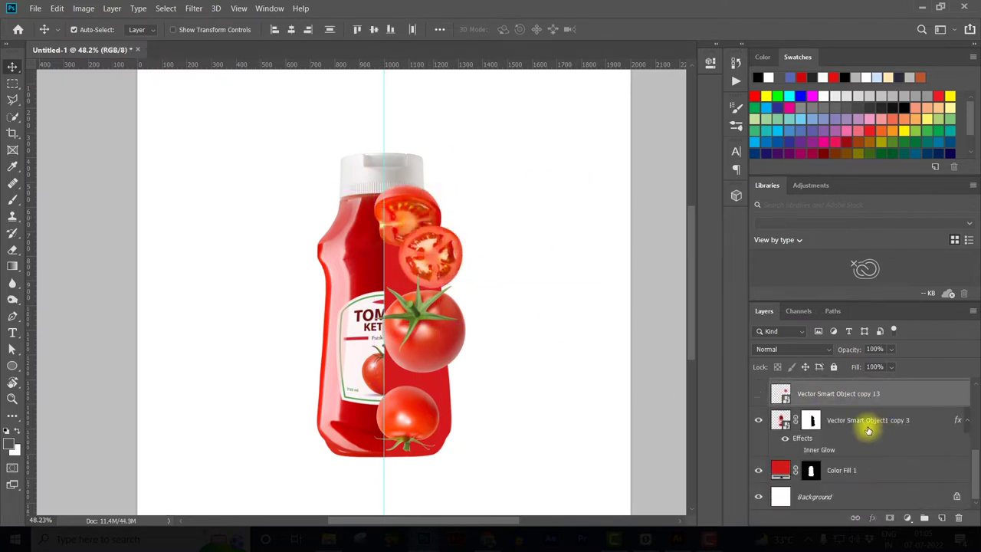
scroll(844, 423, up, 4)
mouse_move(816, 414)
mouse_down()
mouse_move(820, 491)
mouse_move(799, 469)
mouse_up()
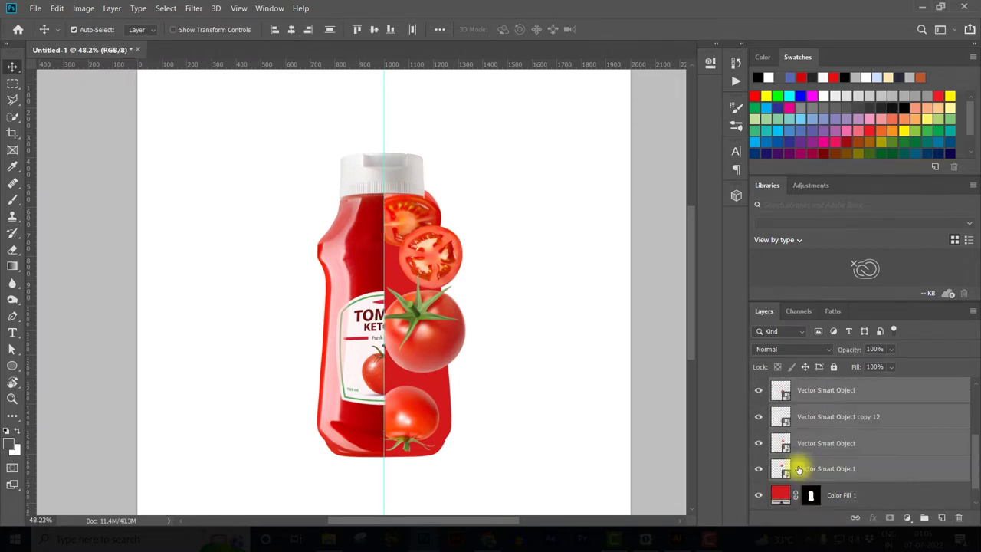
alt+click(797, 479)
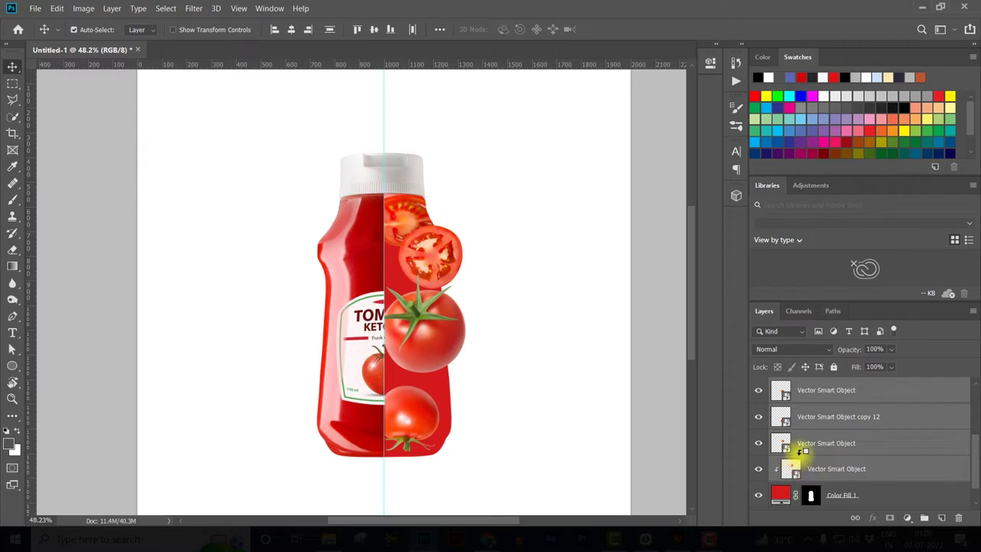
alt+click(801, 456)
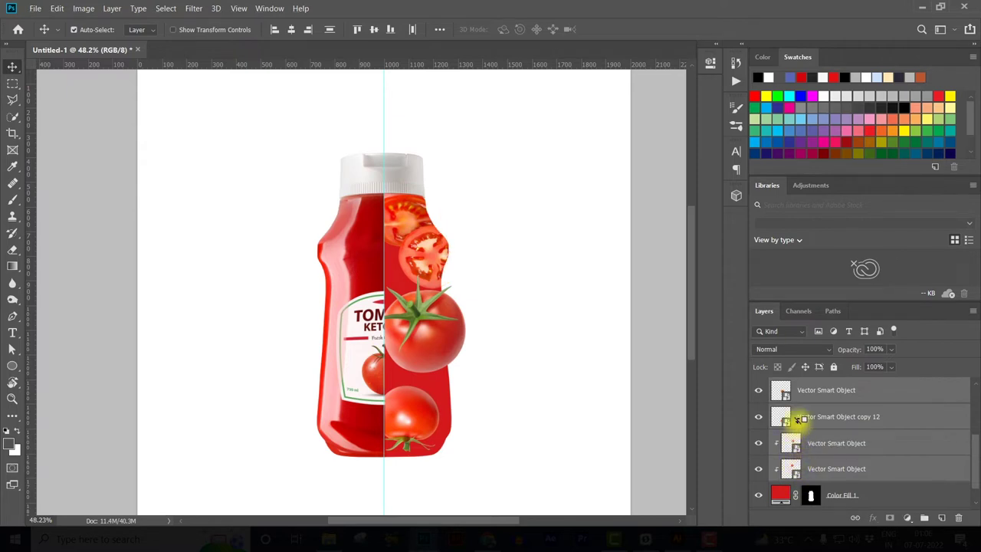
alt+click(799, 419)
alt+click(797, 399)
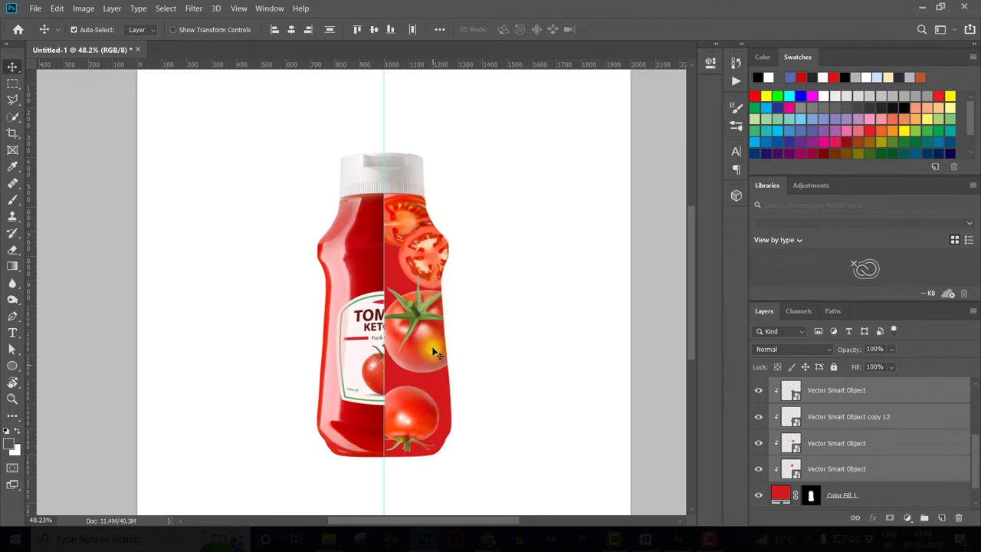
- Reposition the clipped tomatoes, then rotate and nudge the bottom tomato into place
drag(434, 353, 432, 354)
click(485, 370)
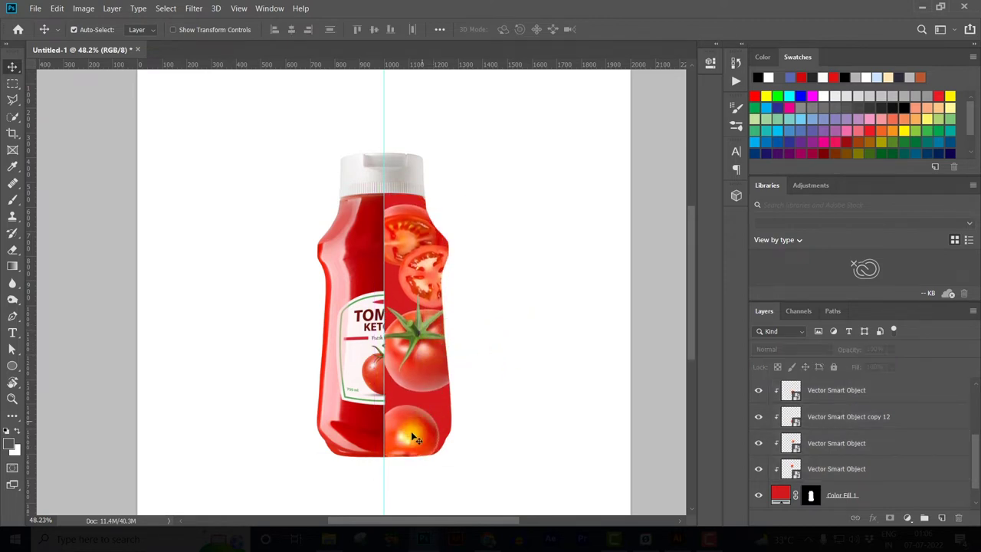
click(413, 431)
key(ctrl+t)
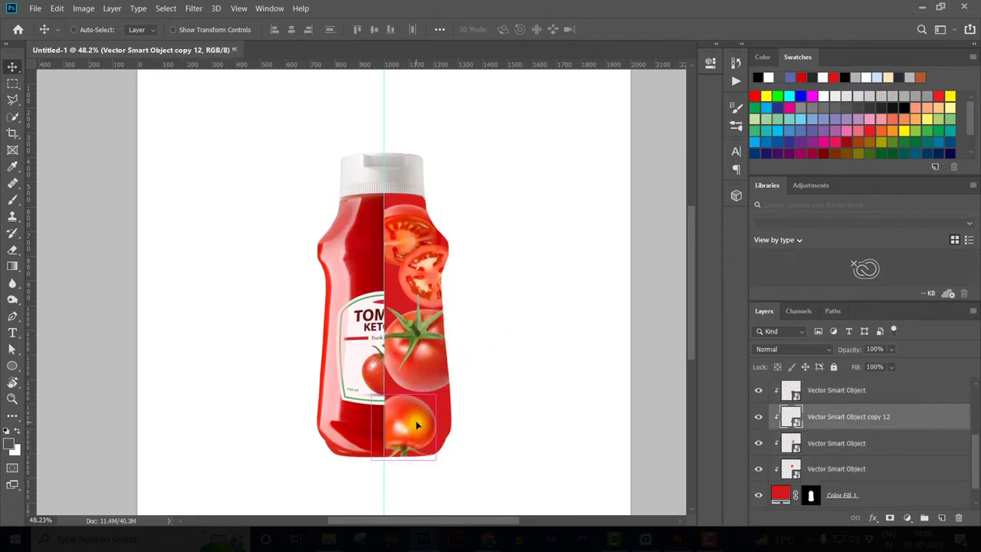
drag(438, 394, 405, 463)
drag(438, 424, 431, 442)
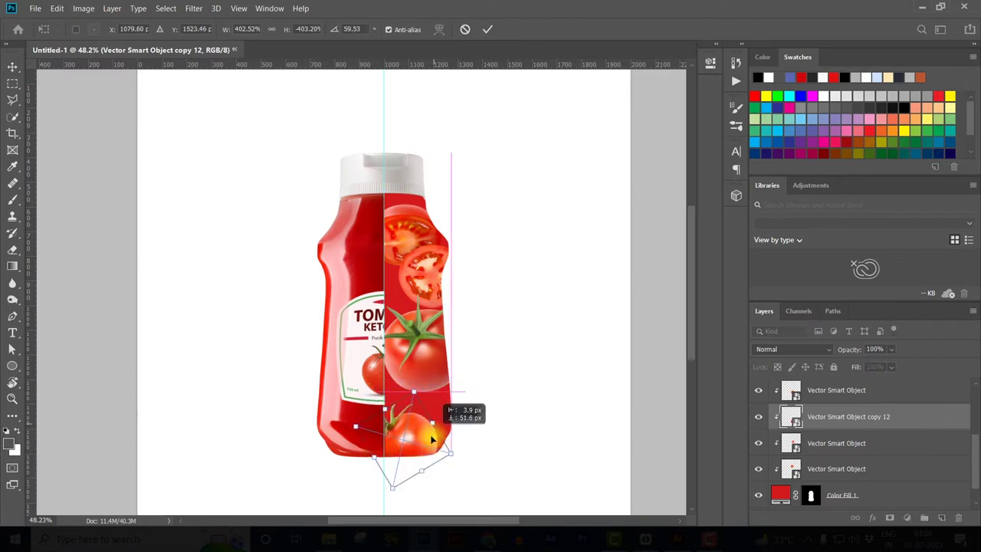
key(Return)
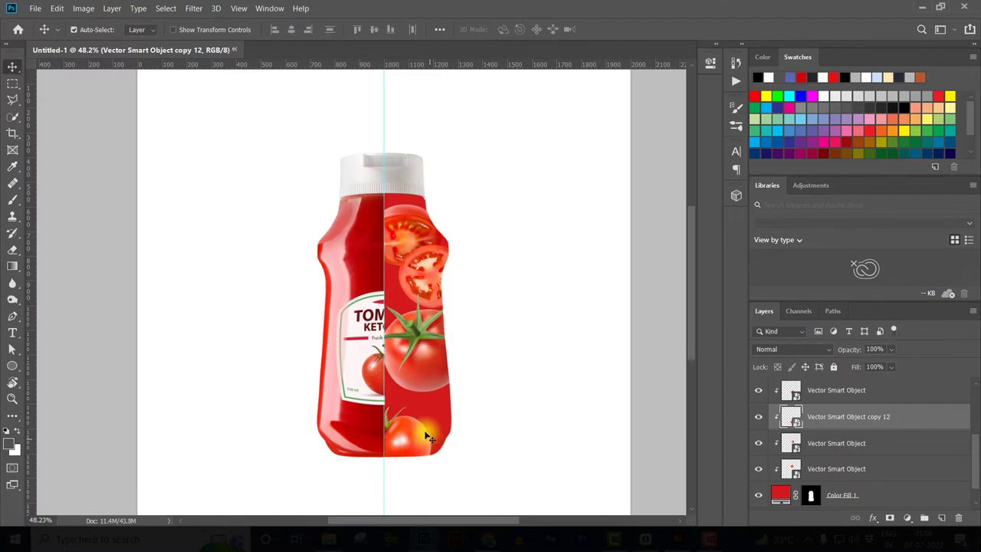
- Rotate the tomato further, scale the whole tomato, and move the slices down the bottle
key(ctrl+t)
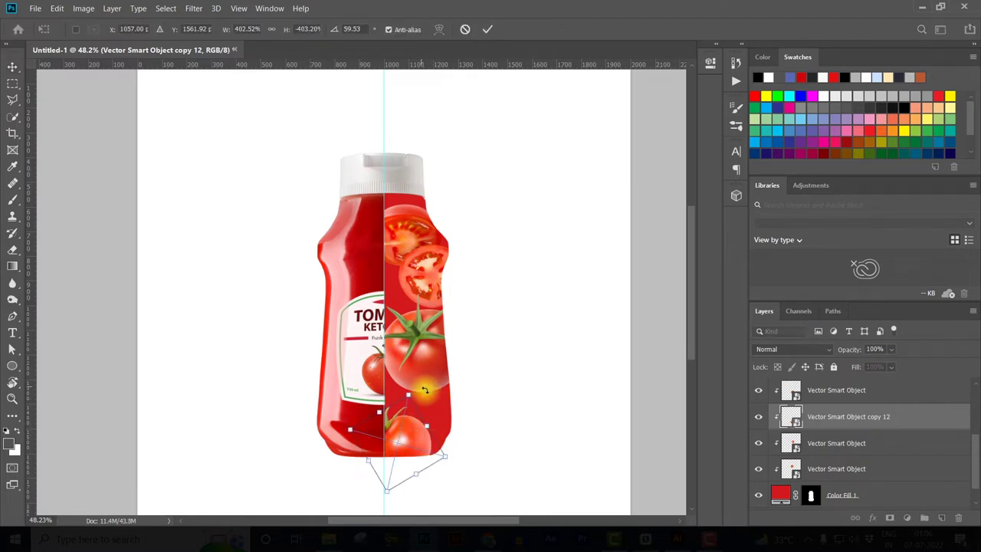
mouse_move(424, 389)
mouse_down()
mouse_move(427, 435)
mouse_move(438, 427)
mouse_move(429, 427)
mouse_move(437, 392)
mouse_up()
key(Return)
key(ctrl+t)
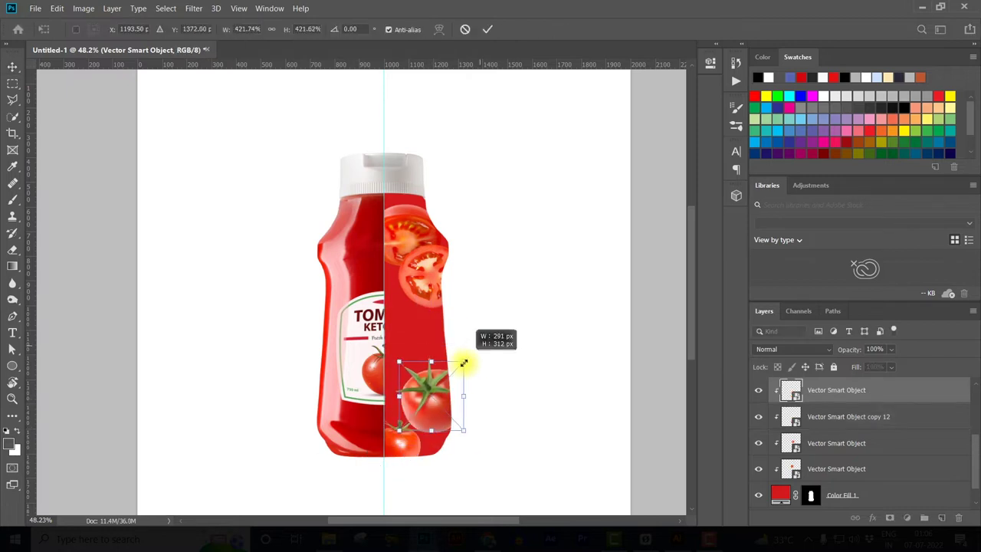
drag(466, 361, 434, 399)
key(Return)
drag(432, 295, 434, 383)
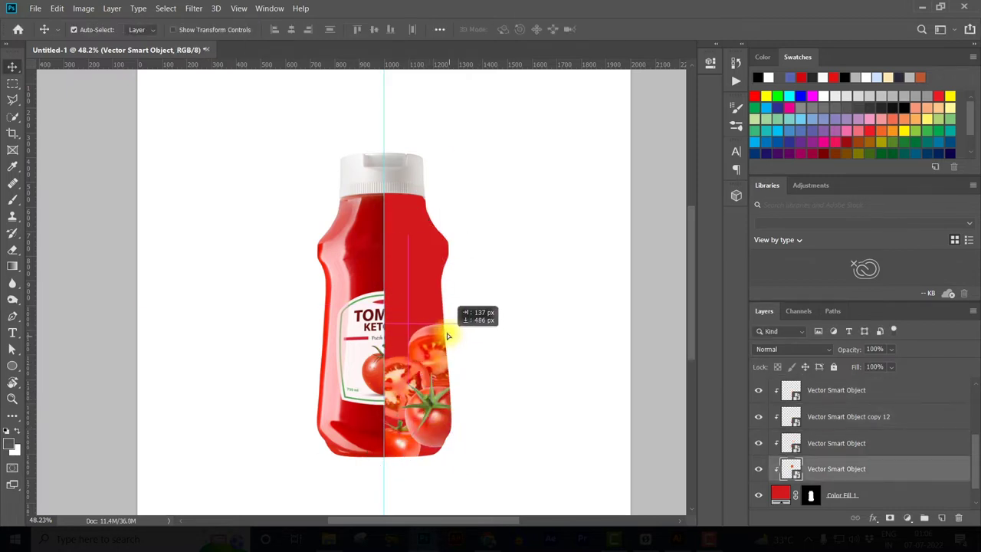
- Duplicate tomatoes onto the bottle, scaling and angling the copies near the bottle top
mouse_move(453, 429)
mouse_down()
mouse_move(436, 304)
mouse_move(402, 317)
mouse_up()
drag(399, 443, 427, 276)
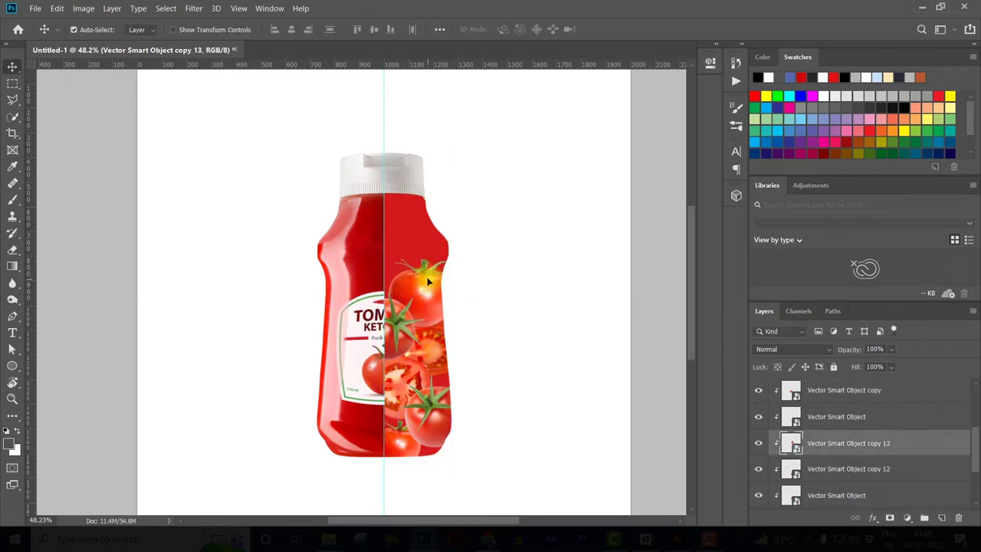
drag(388, 387, 418, 222)
key(ctrl+t)
drag(361, 148, 438, 182)
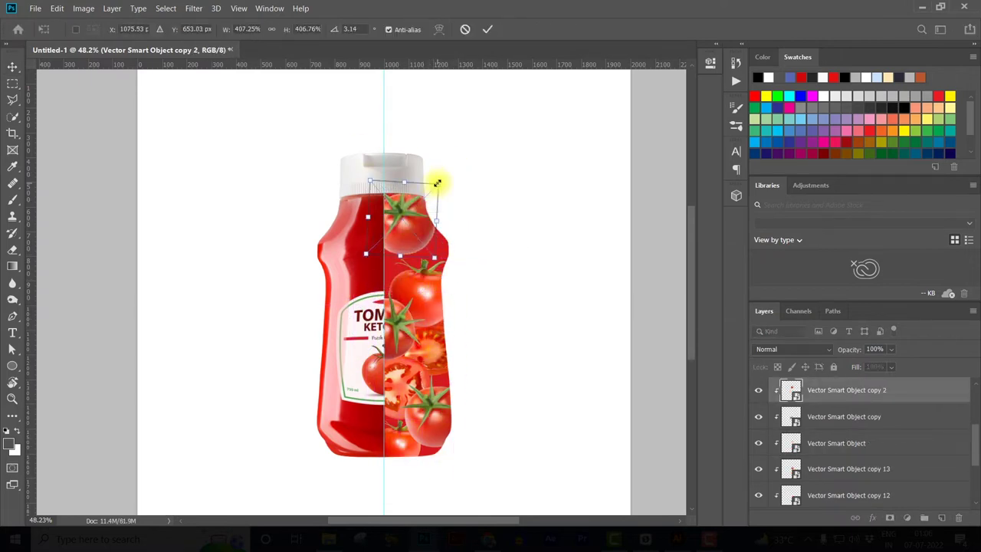
key(Return)
drag(437, 345, 433, 249)
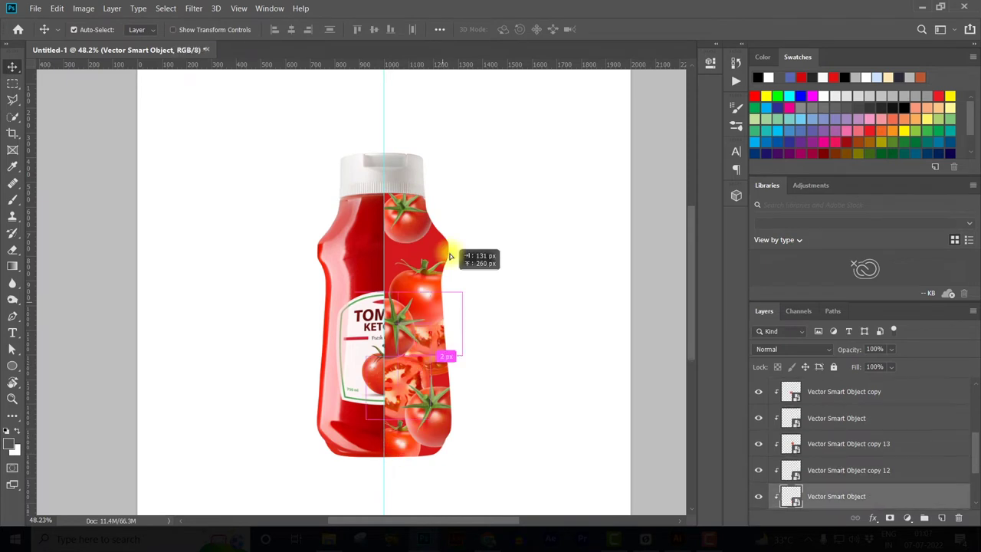
key(ctrl+t)
key(Return)
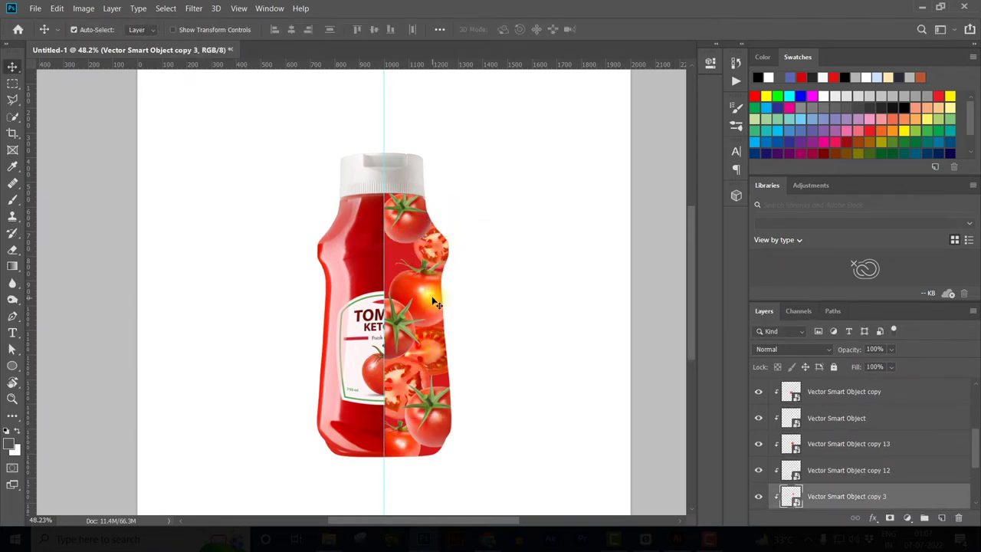
- Duplicate two more tomatoes upward, resizing them to fill the top-right gap
drag(396, 451, 449, 274)
key(ctrl+t)
drag(339, 197, 432, 219)
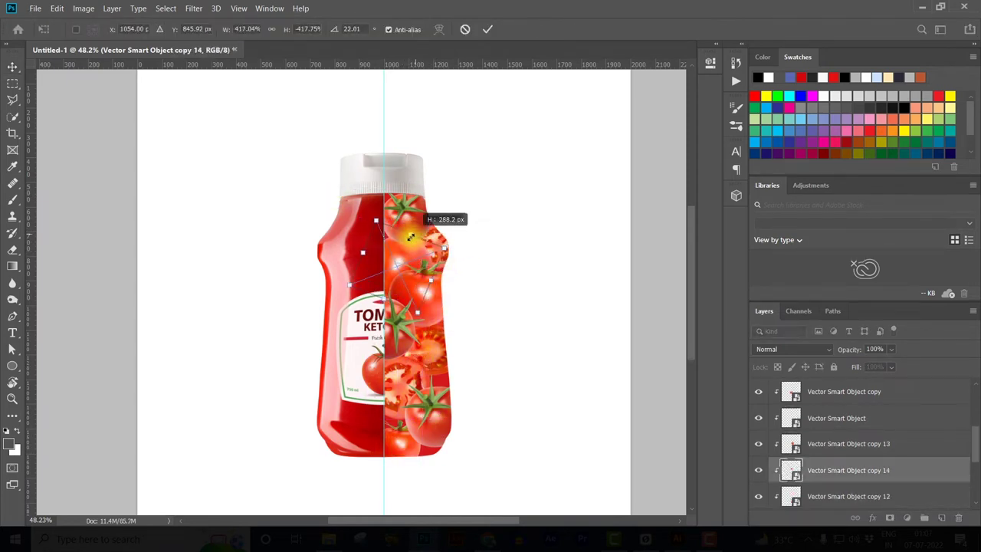
key(Return)
ctrl+click(443, 370)
drag(443, 371, 429, 305)
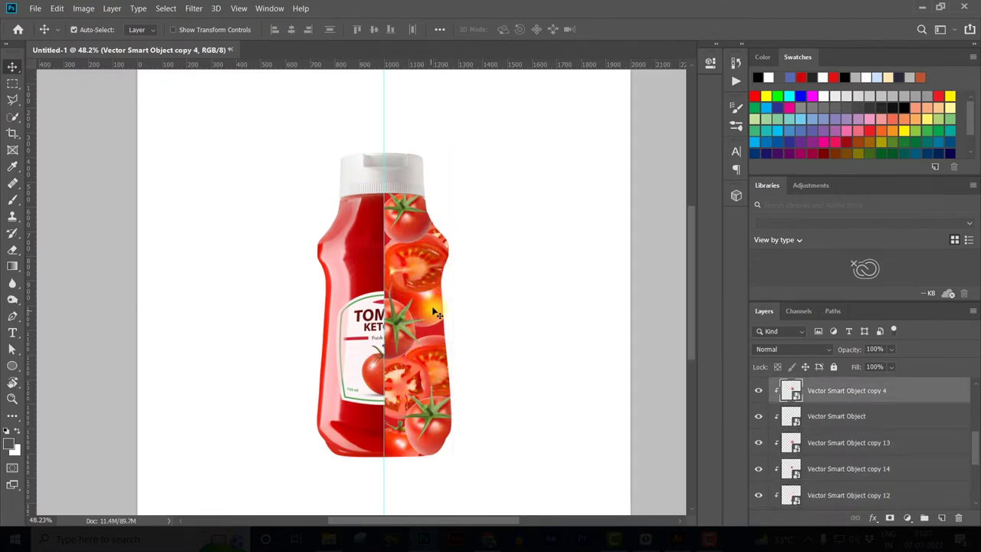
key(ctrl+t)
mouse_move(457, 261)
mouse_down()
mouse_move(444, 253)
mouse_move(433, 278)
mouse_up()
key(Return)
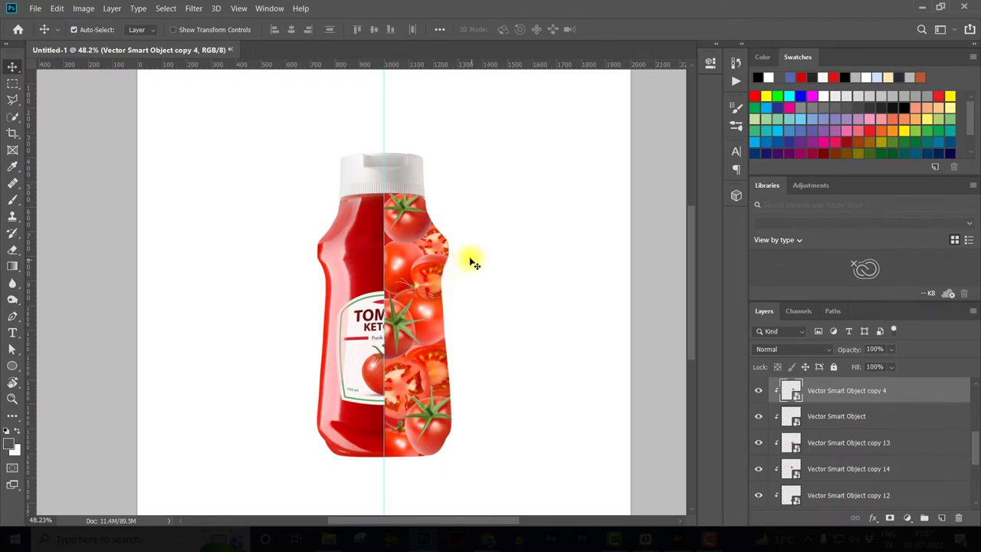
- Give Vector Smart Object copy 2 a #97070a drop shadow at 58% opacity, size 24 px
scroll(903, 400, up, 1)
scroll(865, 409, up, 1)
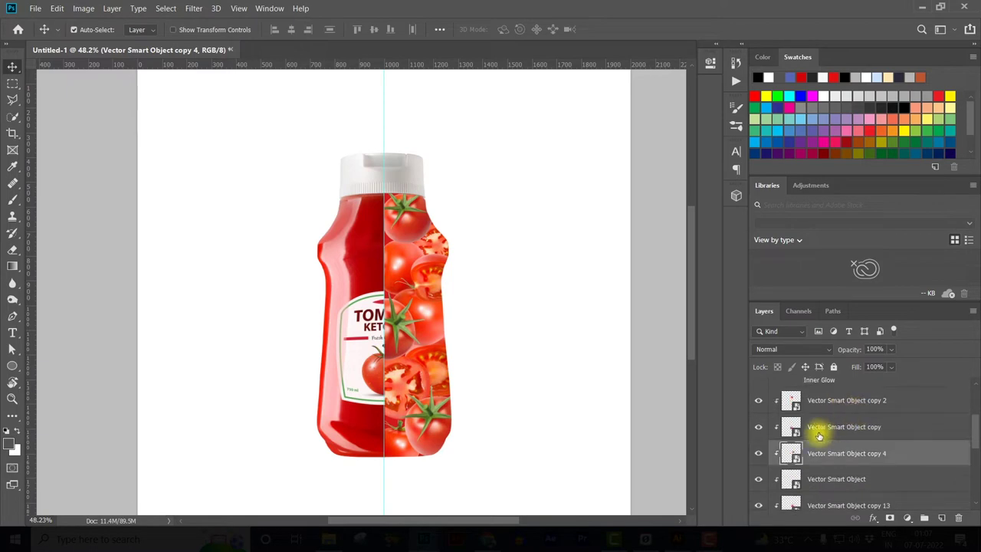
click(826, 402)
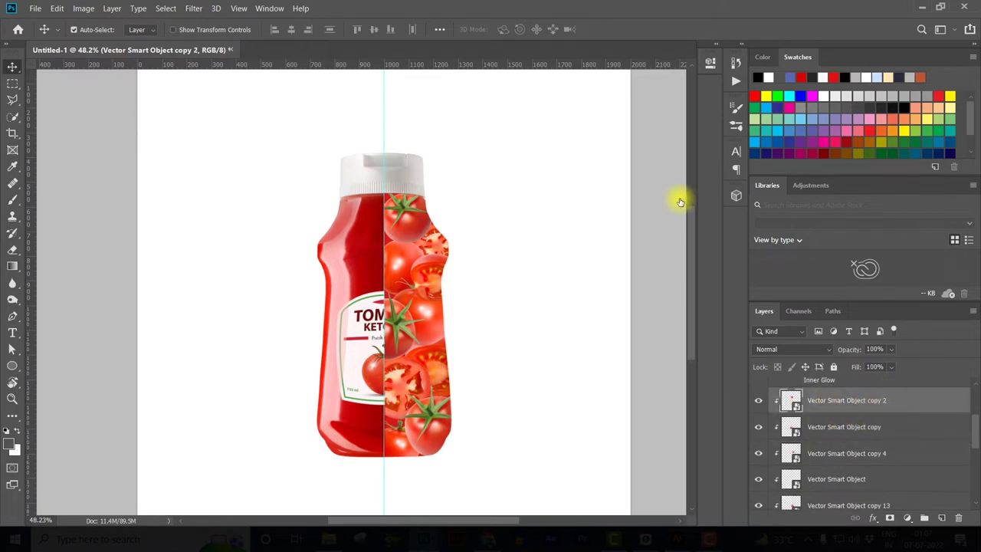
drag(548, 31, 630, 108)
click(524, 304)
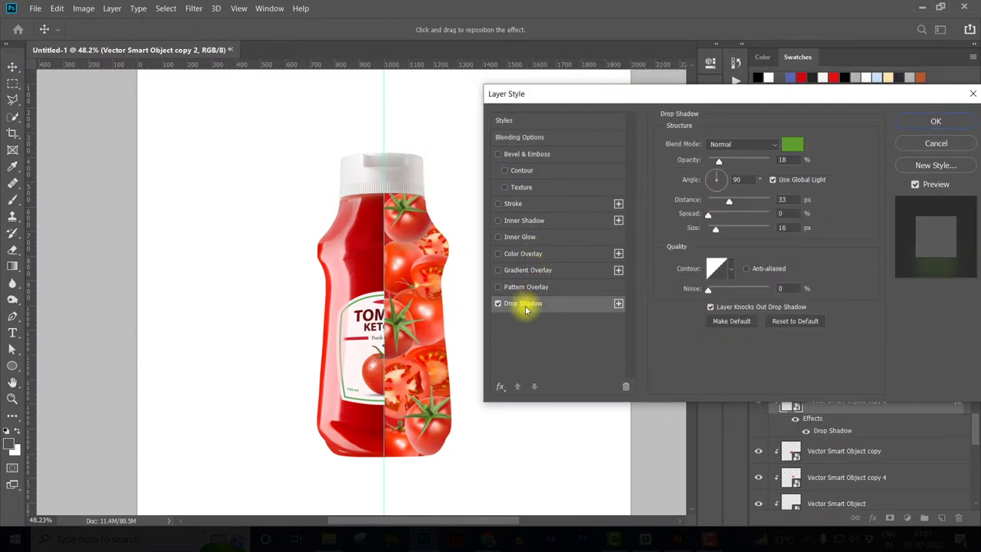
click(784, 146)
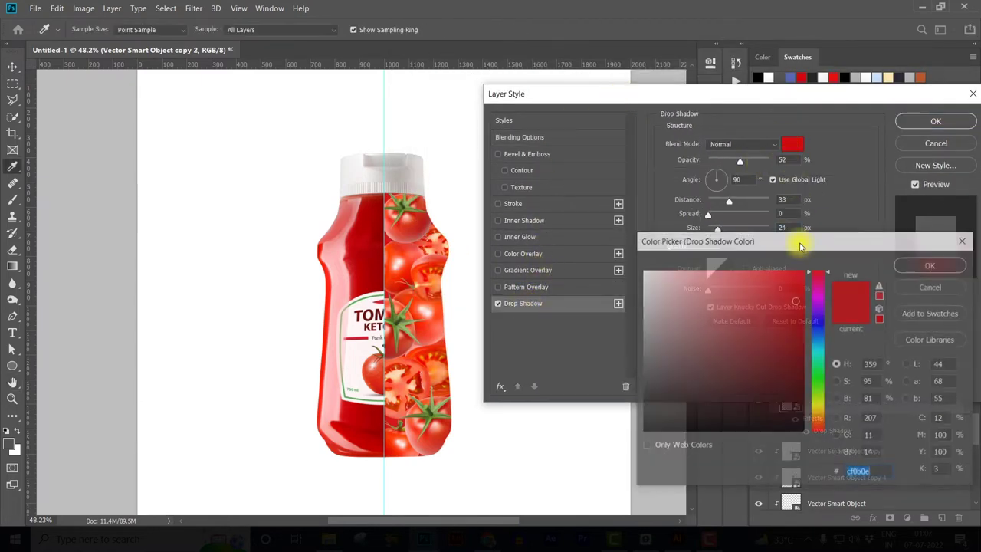
drag(789, 311, 797, 337)
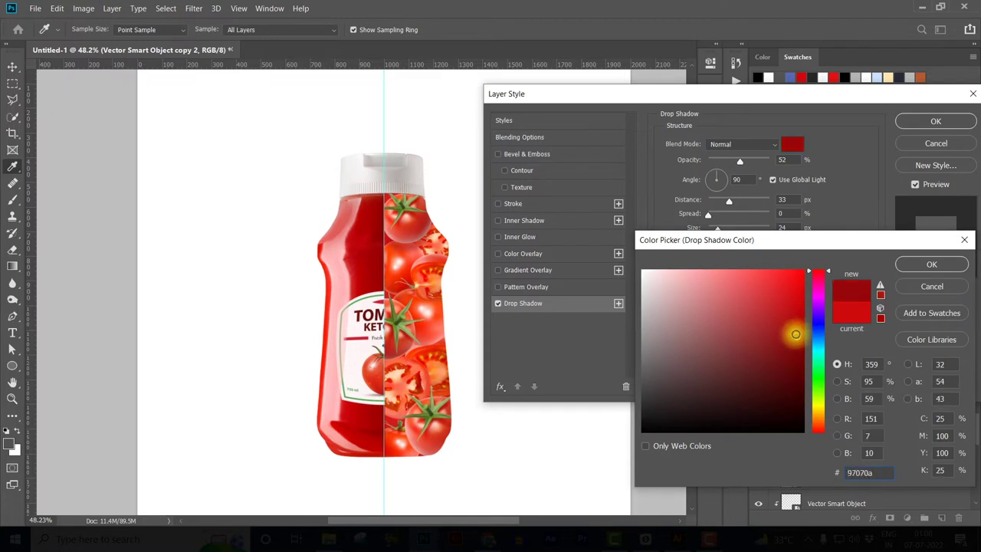
click(928, 264)
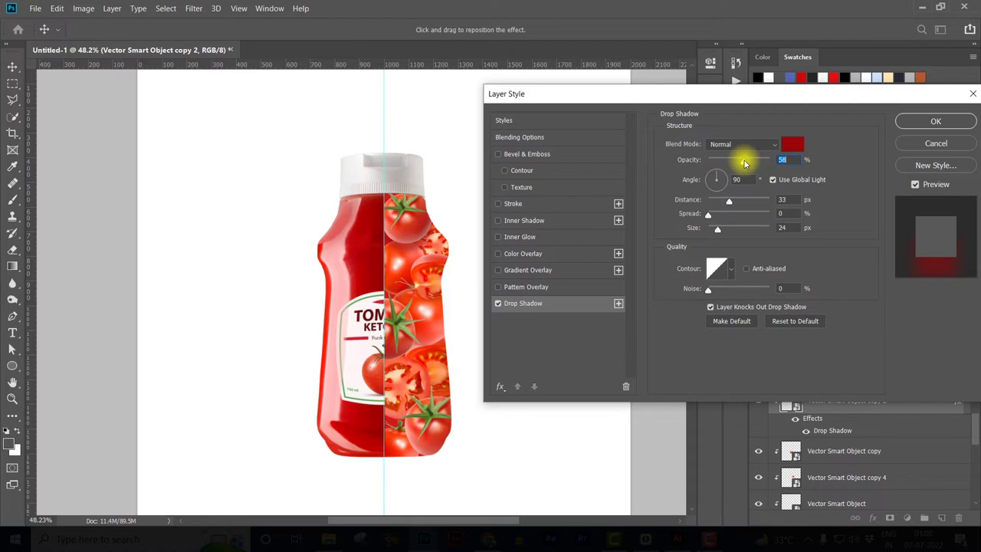
click(936, 121)
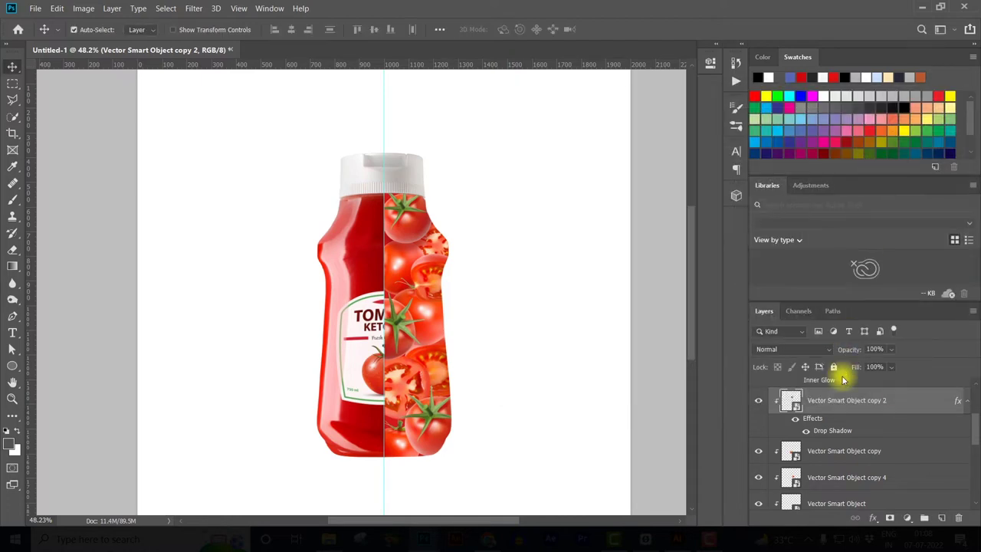
- Copy copy 2's drop shadow style and paste it onto tomato copies 12, 13, 14 and 4
right_click(916, 406)
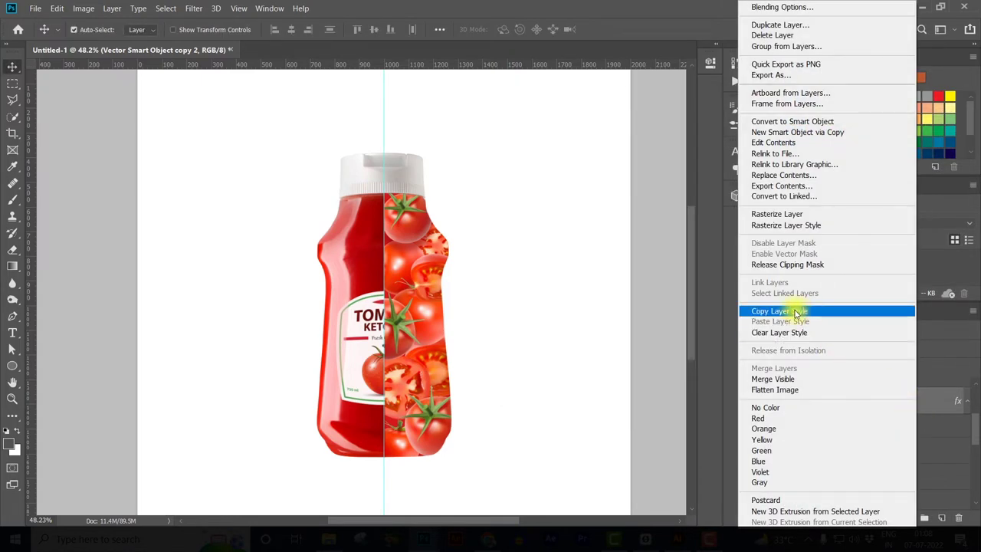
click(797, 311)
click(859, 451)
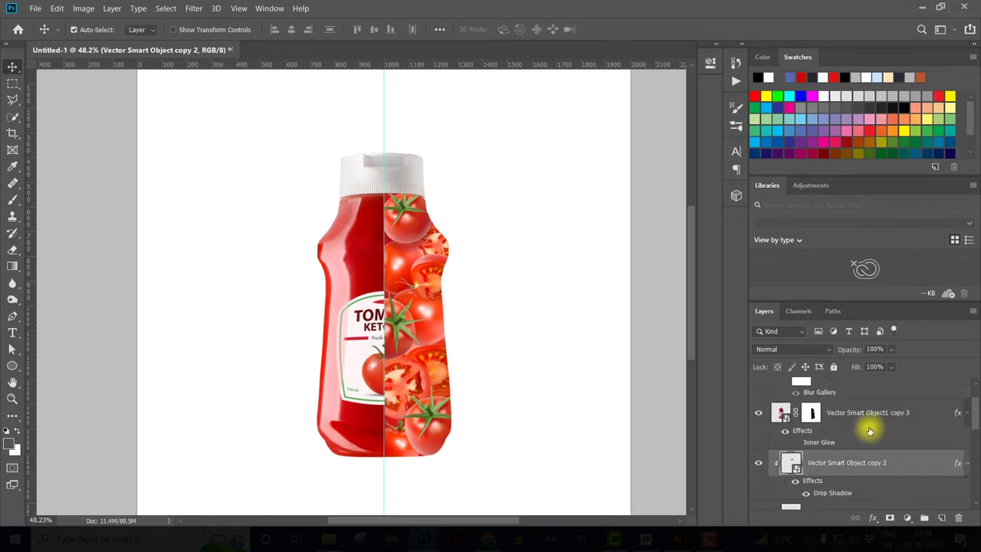
scroll(839, 438, down, 2)
scroll(878, 445, down, 3)
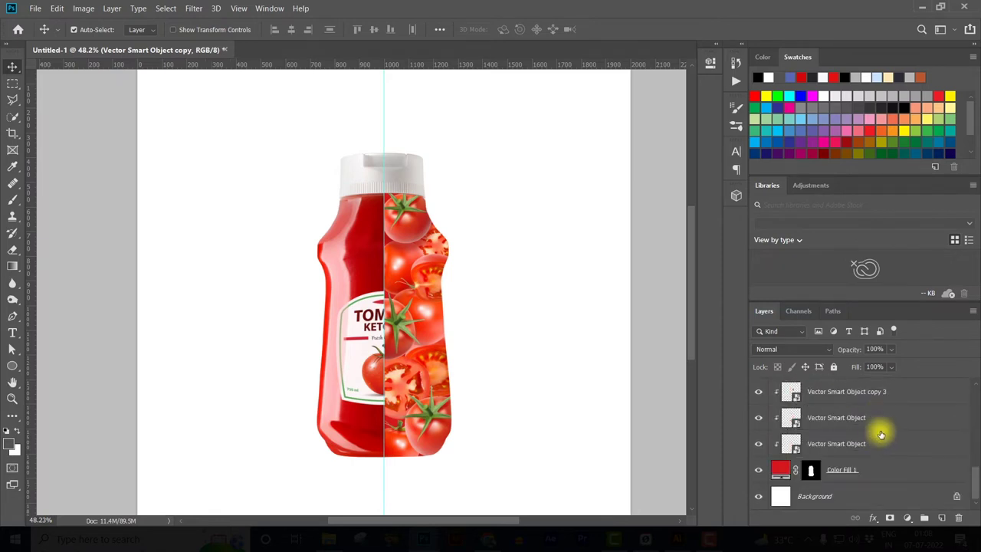
shift+click(843, 445)
right_click(842, 445)
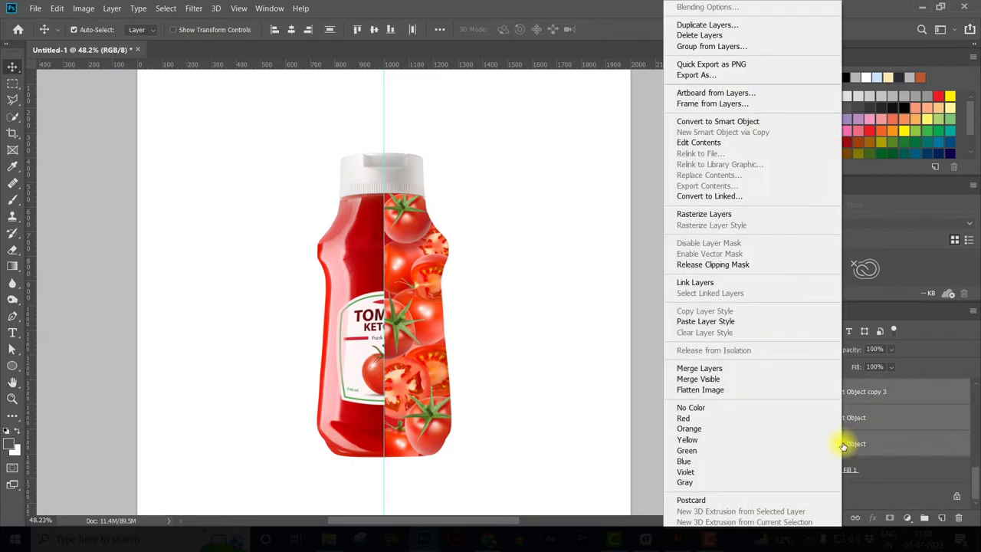
click(705, 321)
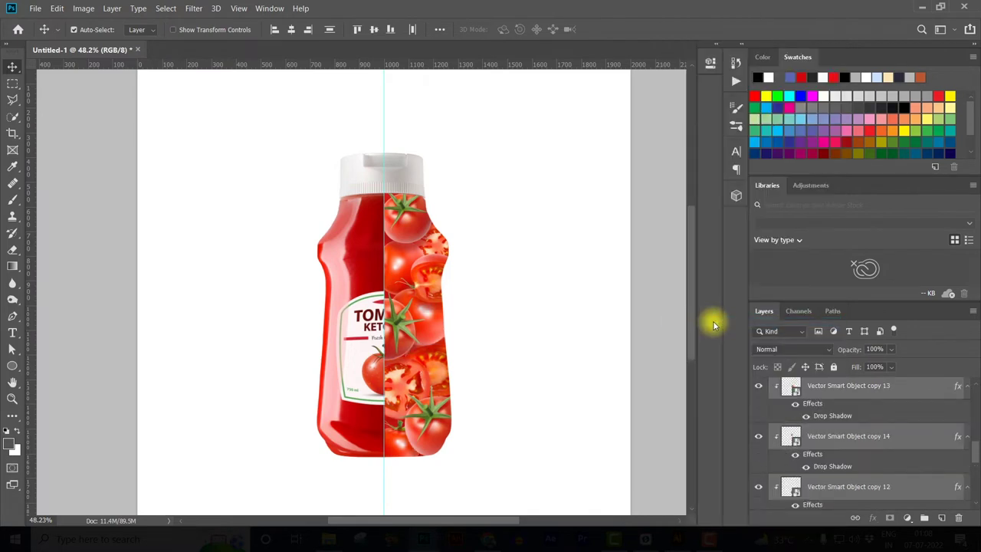
scroll(374, 285, down, 1)
scroll(373, 286, up, 1)
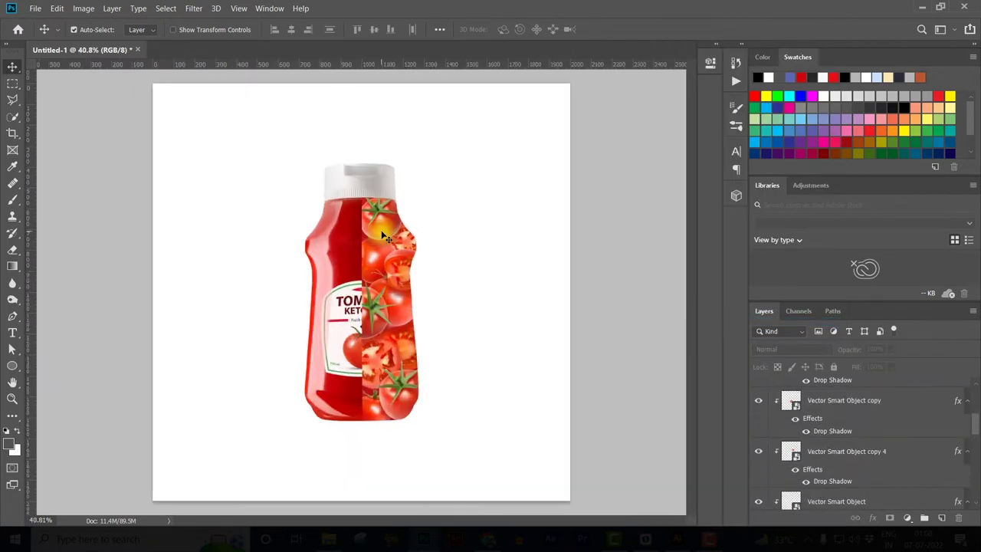
- Duplicate a tomato, raise its layer, clear its layer style and place it at the bottle's lower right
click(411, 391)
drag(426, 404, 427, 404)
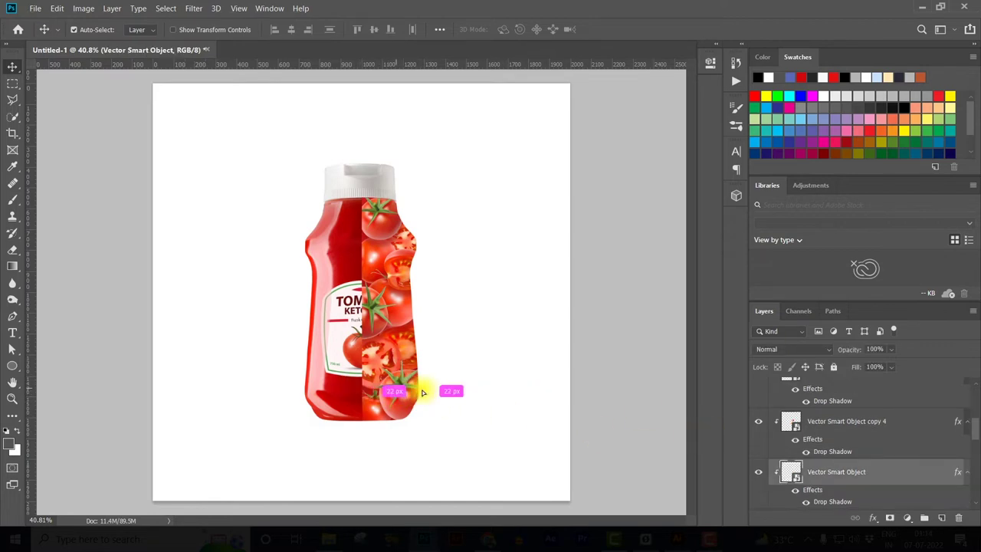
mouse_move(882, 471)
mouse_down()
mouse_move(853, 397)
mouse_move(845, 484)
mouse_up()
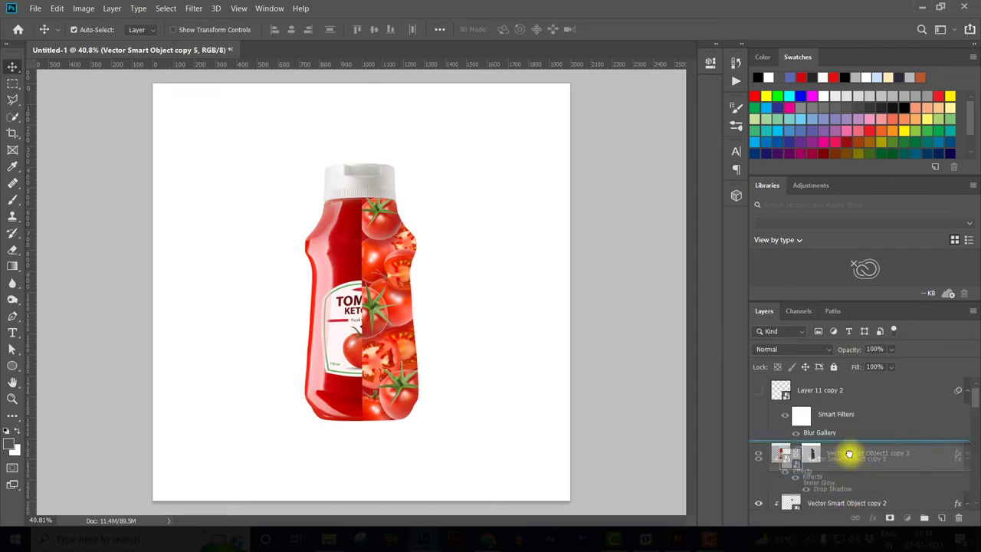
drag(845, 484, 800, 443)
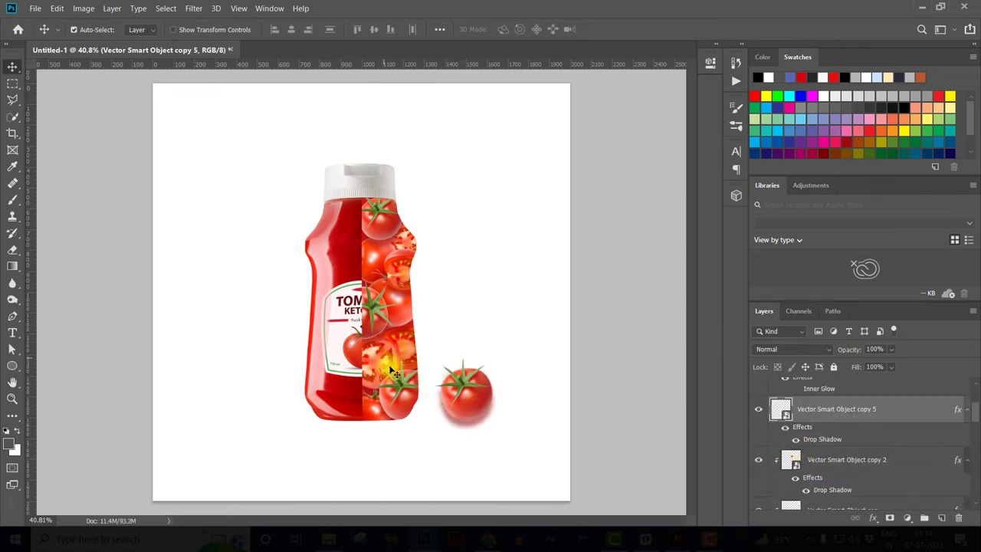
right_click(823, 418)
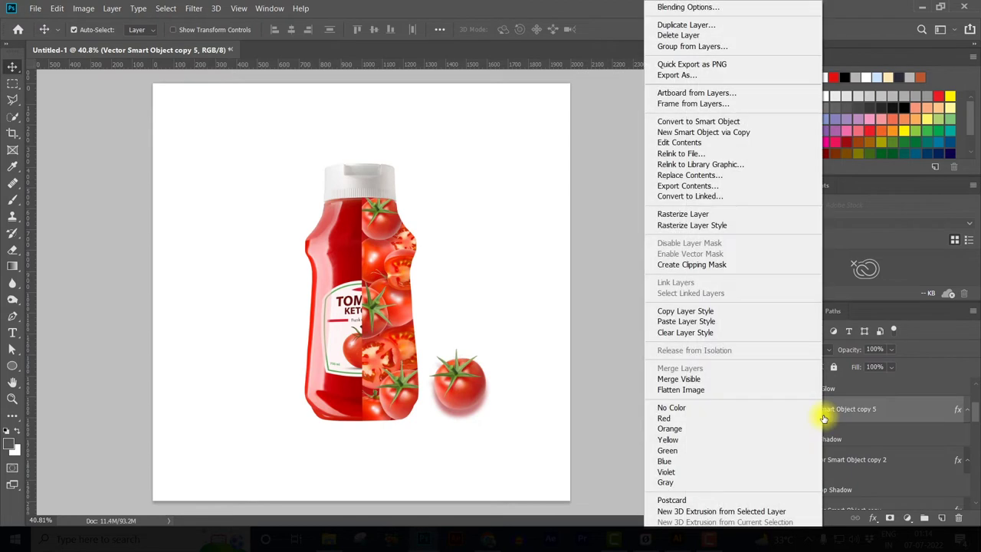
click(685, 332)
mouse_move(469, 412)
mouse_down()
mouse_move(441, 386)
mouse_move(437, 396)
mouse_up()
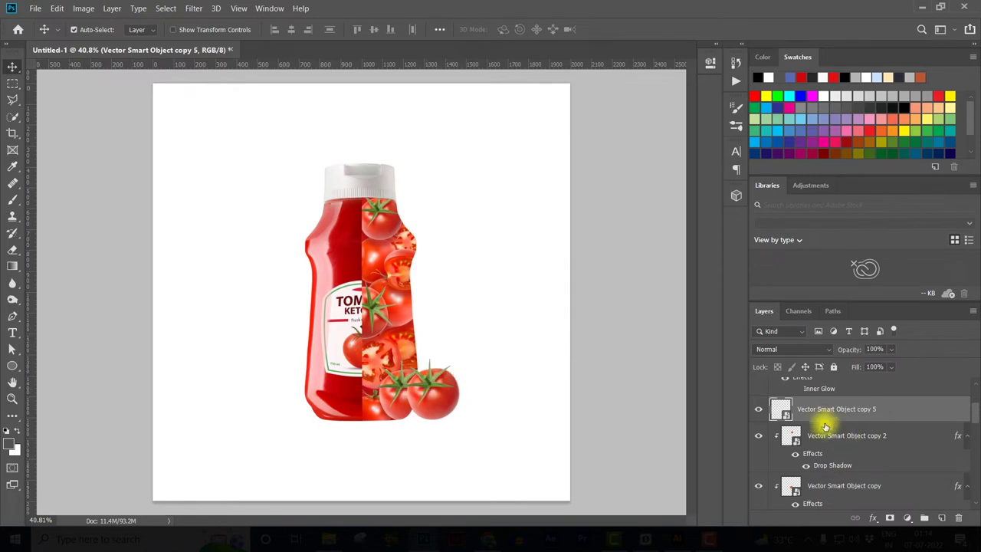
- Reorder the tomato layer, then nudge the tomato cluster right and rotate it slightly
scroll(821, 422, down, 3)
scroll(866, 452, down, 1)
scroll(866, 452, down, 1)
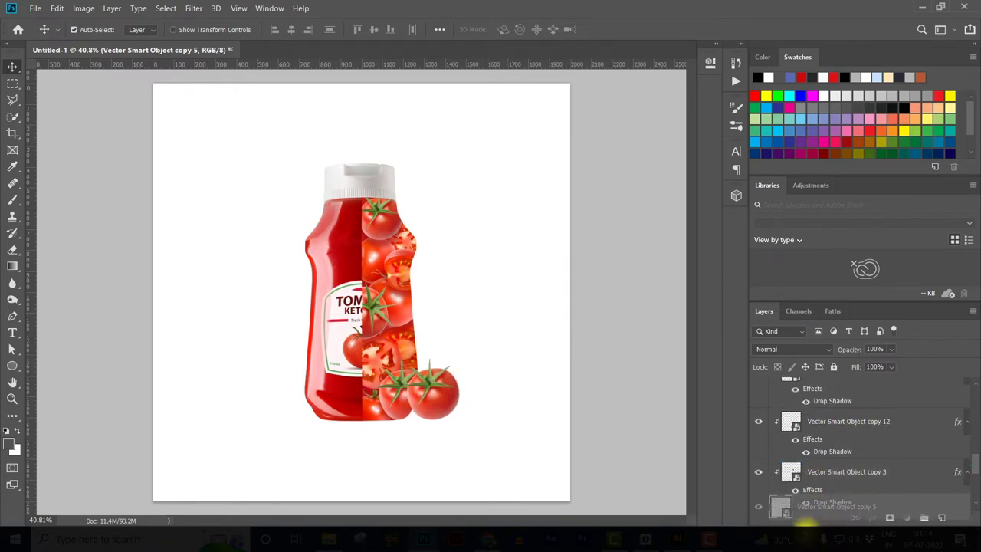
scroll(866, 452, down, 1)
scroll(866, 452, down, 1)
mouse_move(817, 445)
mouse_down()
mouse_move(823, 489)
mouse_move(810, 491)
mouse_up()
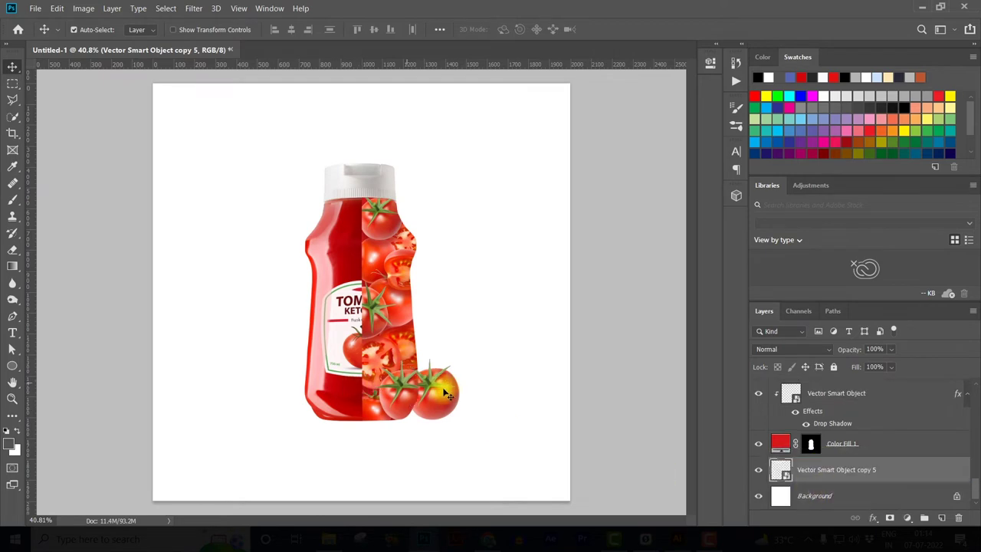
drag(441, 396, 449, 393)
key(ctrl+t)
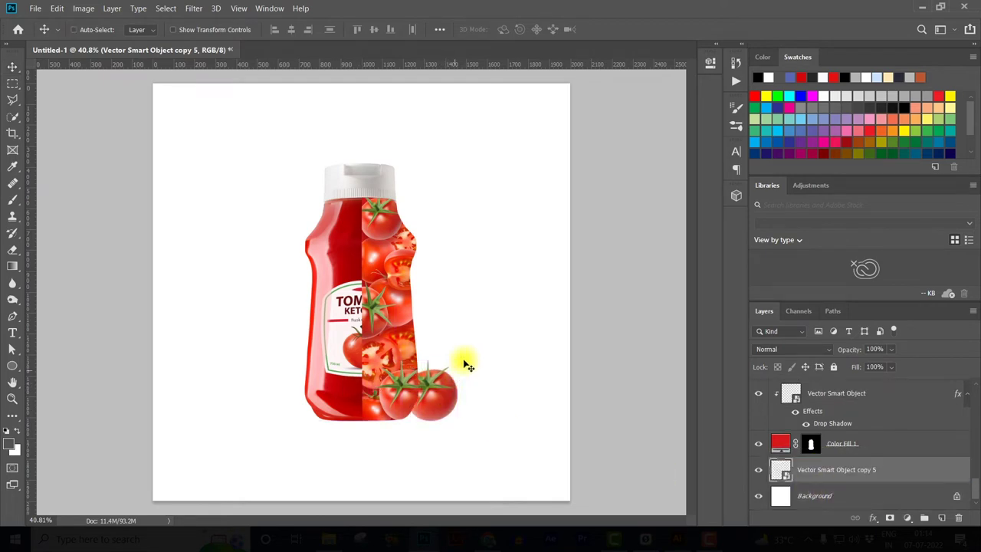
drag(473, 353, 467, 405)
key(Return)
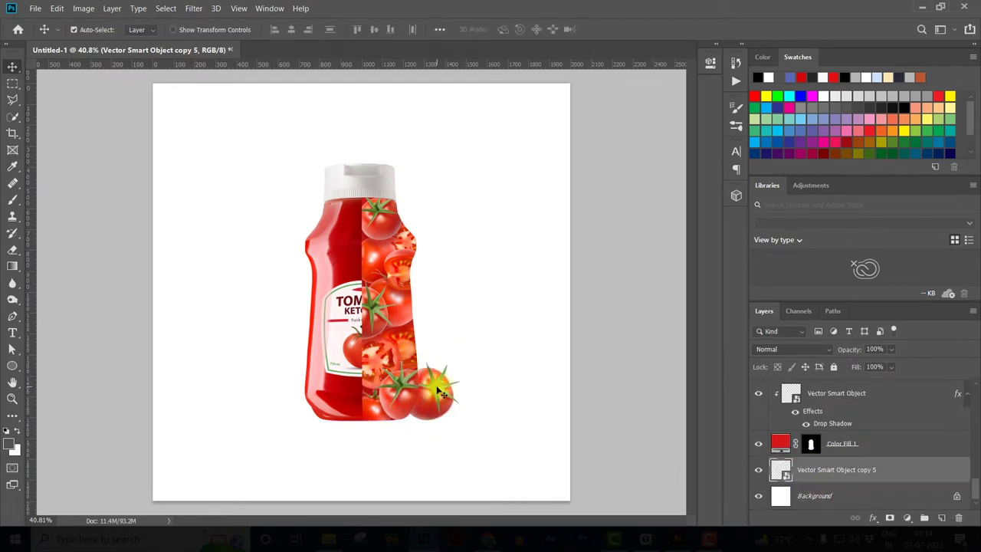
- Duplicate the tomato to the bottle's lower left, rotating and shrinking the copy
drag(412, 375, 334, 368)
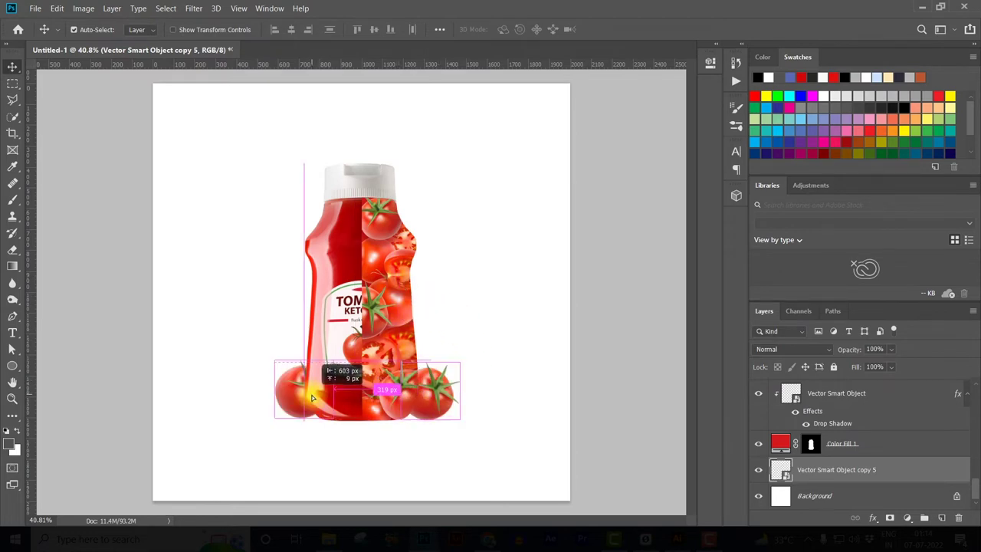
key(ctrl+t)
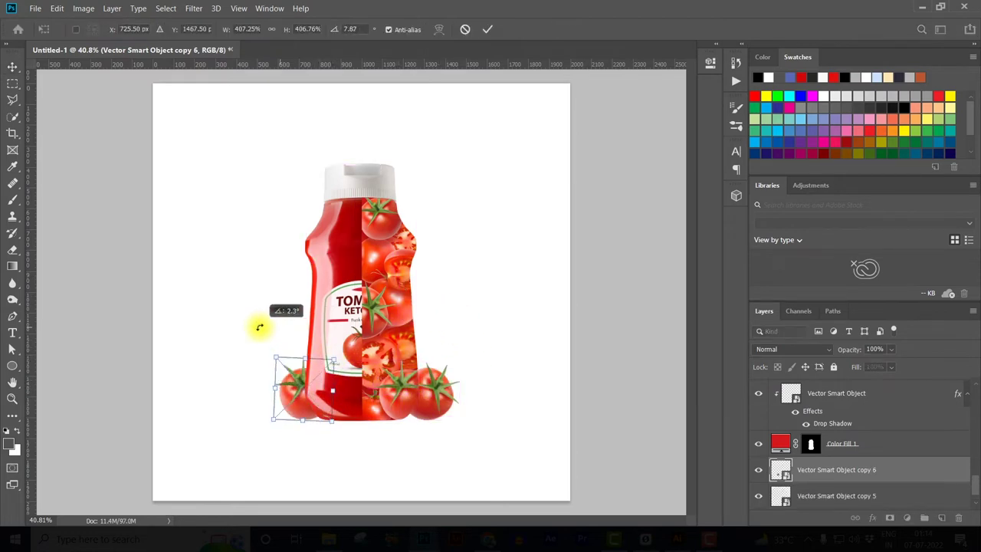
drag(334, 347, 261, 351)
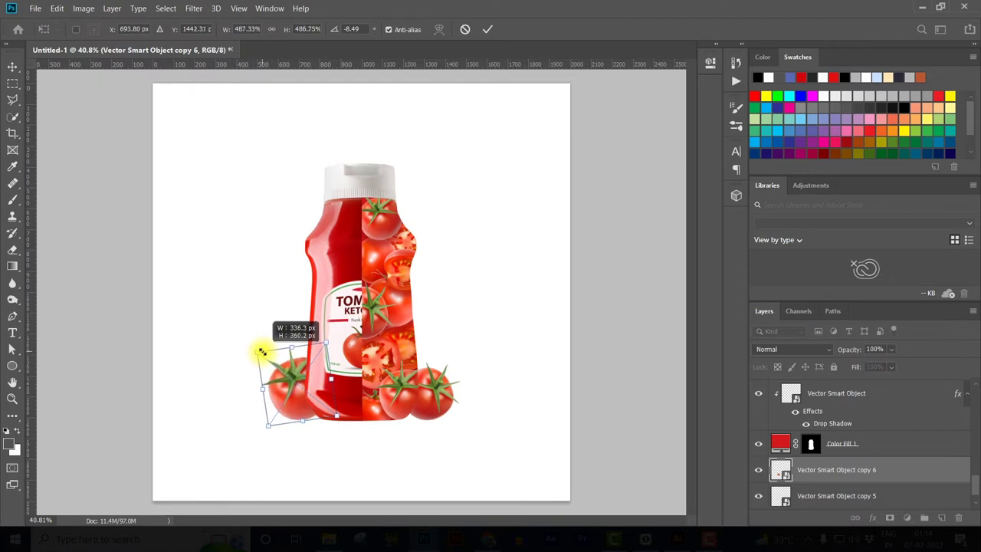
key(Return)
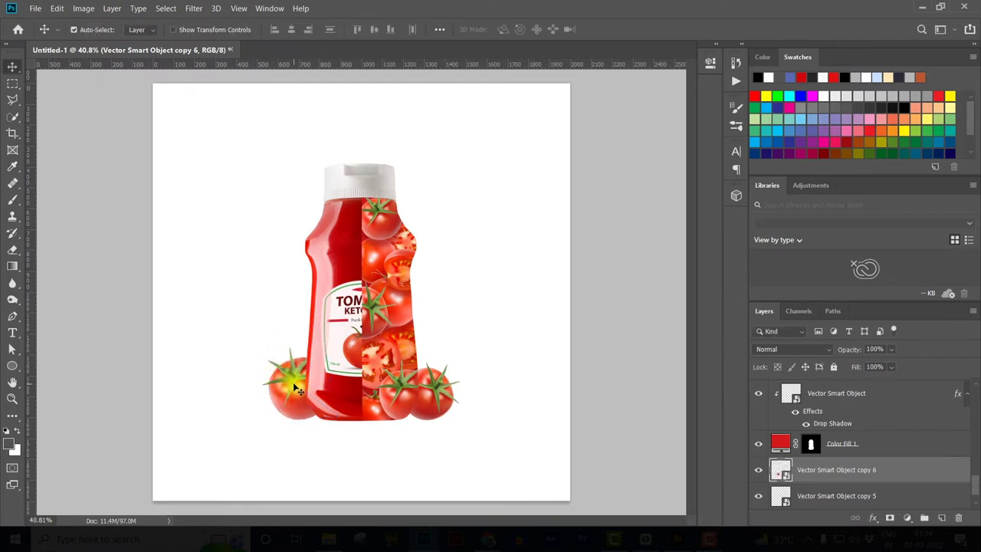
drag(297, 389, 296, 386)
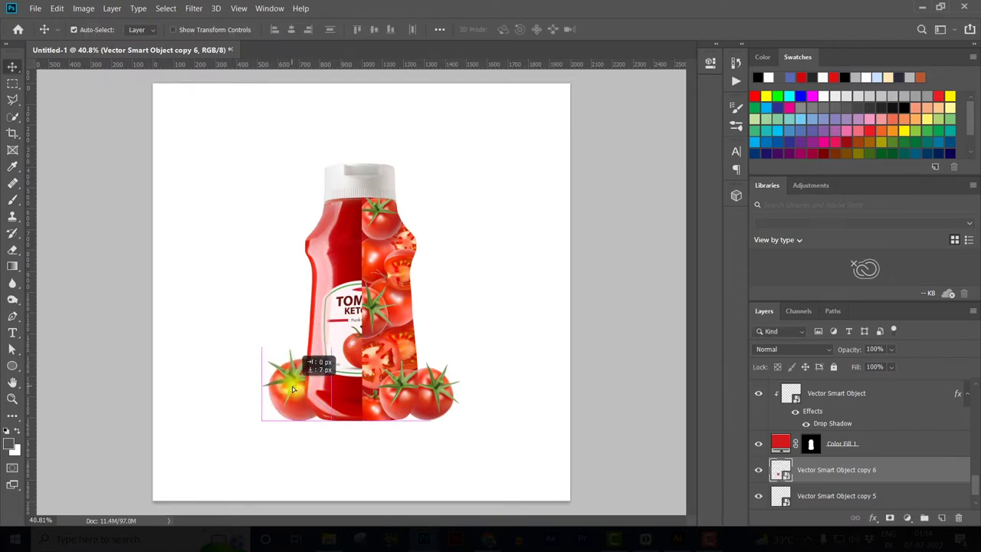
- Duplicate the tomato slice, clear its layer style, and tuck it behind the bottle's left edge
click(372, 359)
key(ctrl+j)
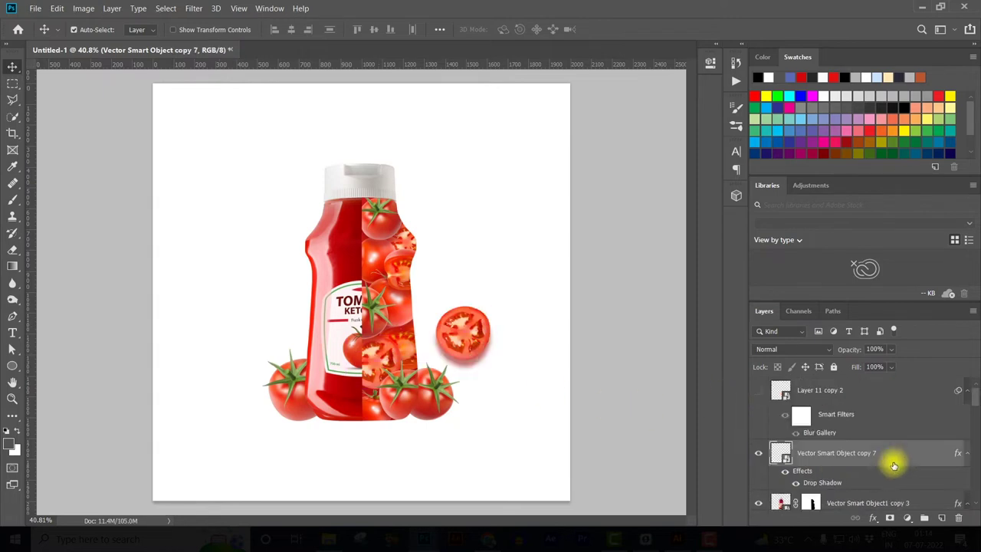
right_click(894, 453)
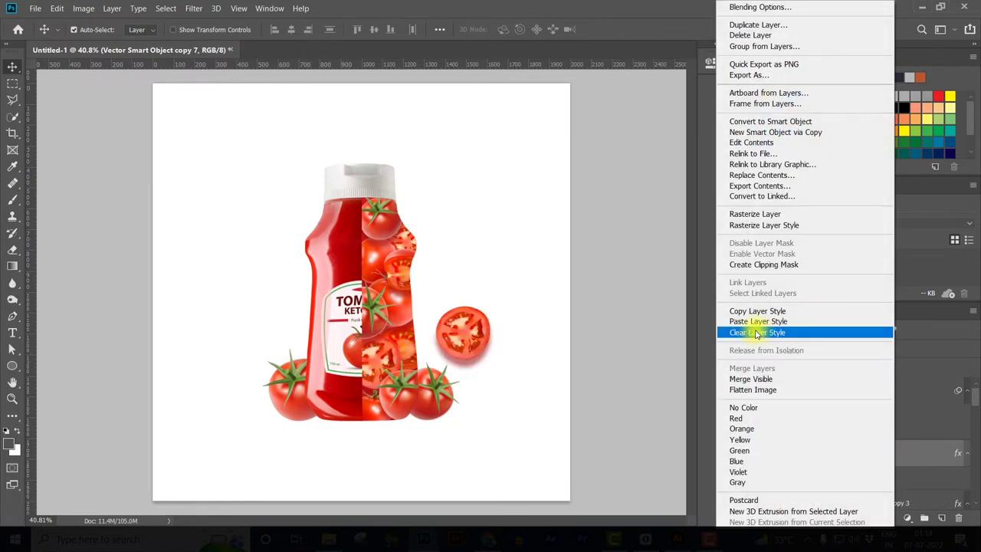
click(757, 332)
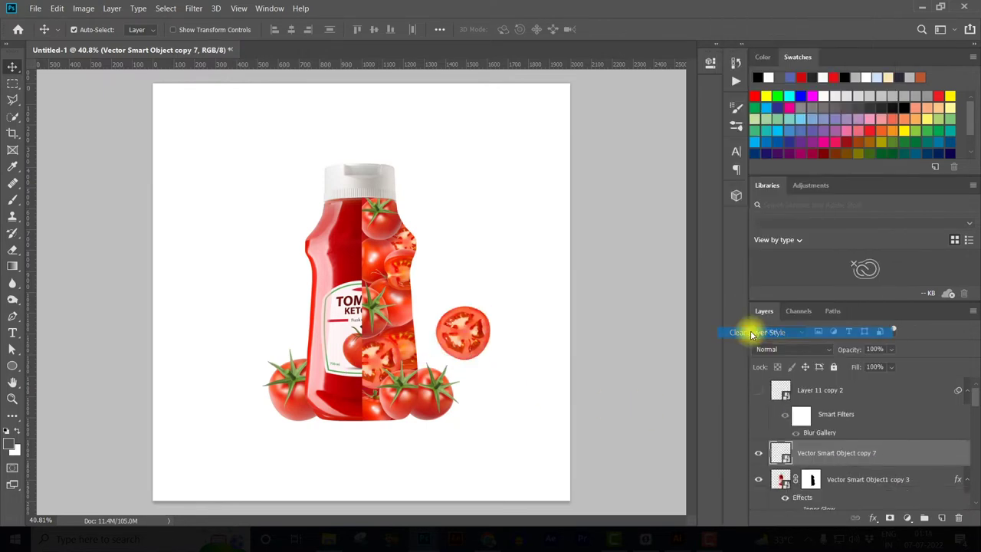
mouse_move(460, 337)
mouse_down()
mouse_move(285, 368)
mouse_move(304, 365)
mouse_up()
scroll(832, 506, down, 2)
drag(835, 395, 817, 454)
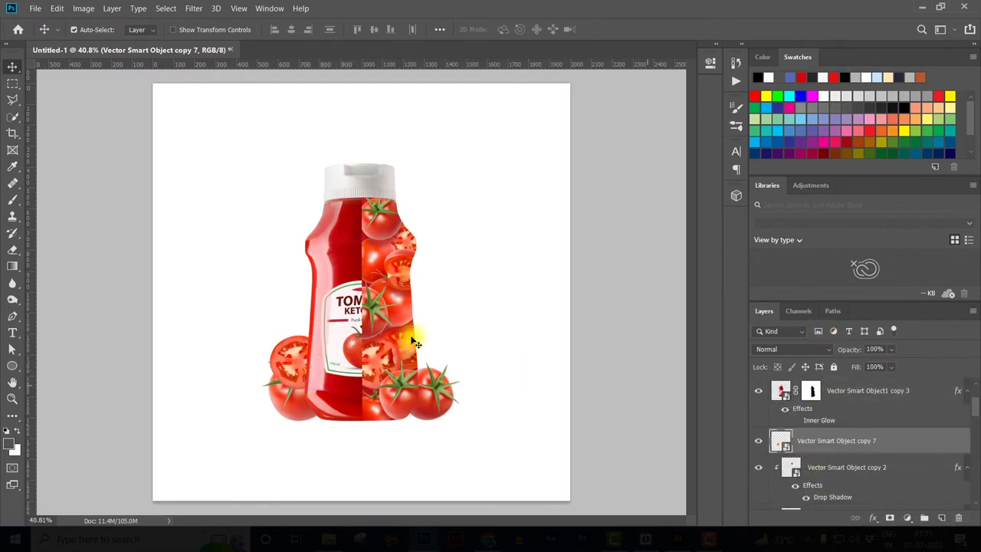
drag(294, 356, 305, 331)
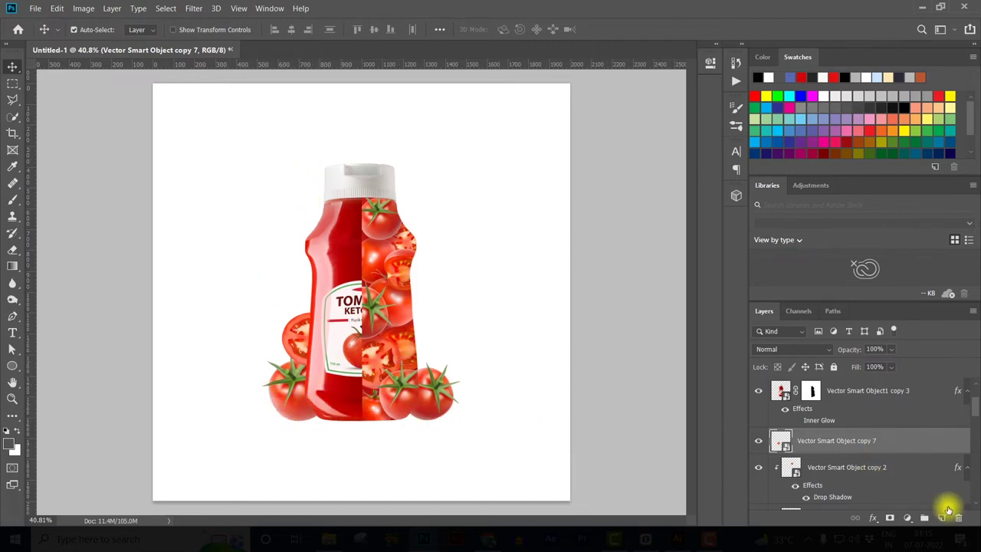
- Add a new layer and set up a soft round brush enlarged to about 200 px
click(942, 519)
click(13, 203)
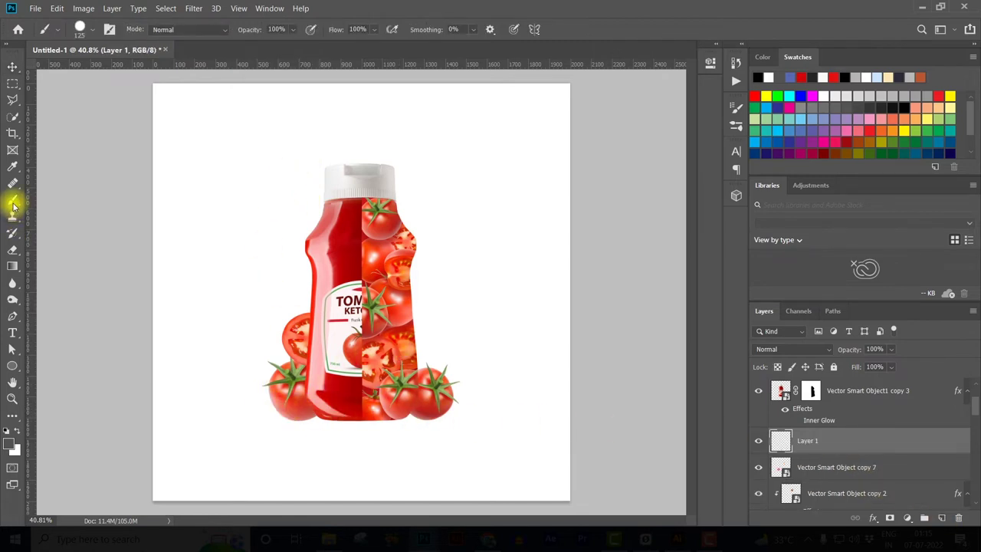
click(86, 30)
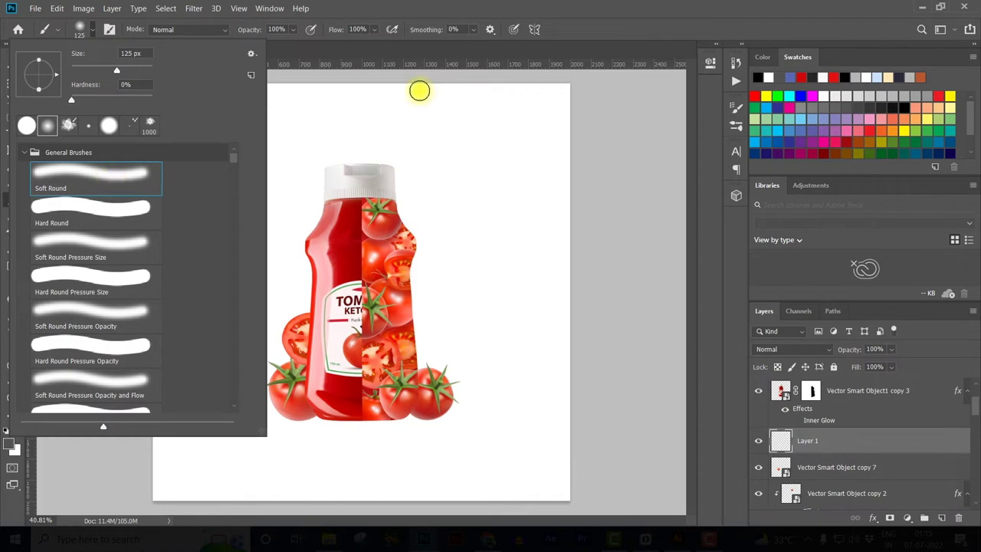
click(598, 23)
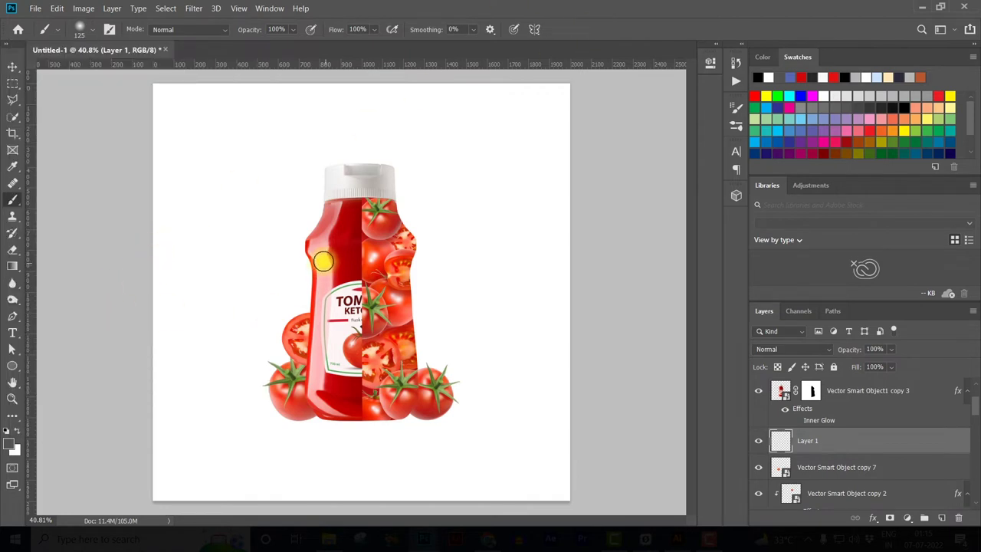
key(bracketright)
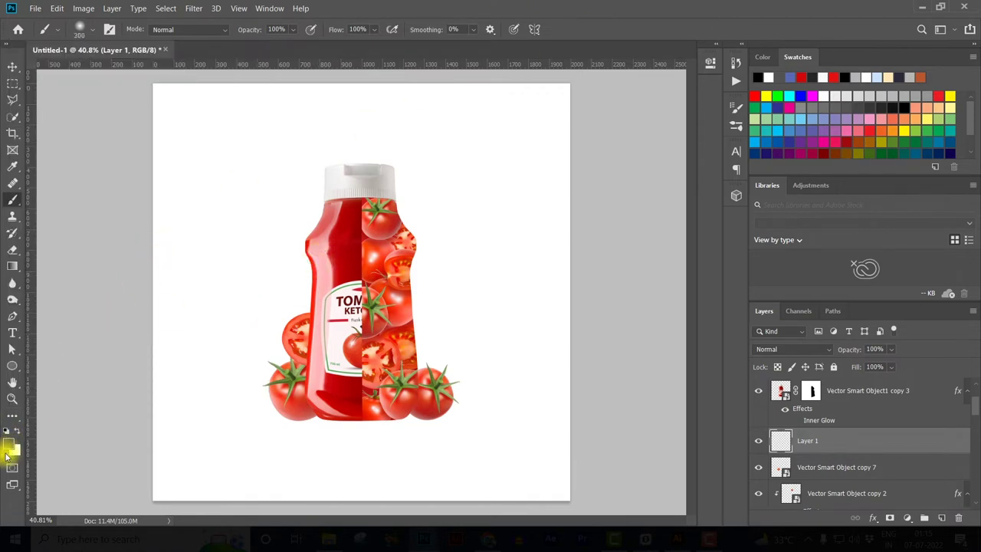
- Set the foreground to a dark tomato red and paint a soft dab beside the bottle
click(10, 444)
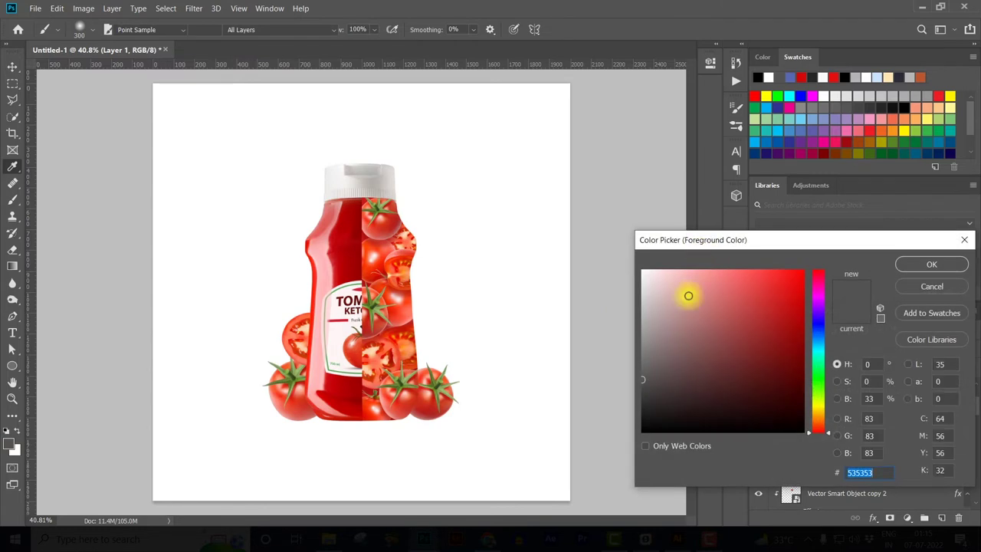
click(356, 393)
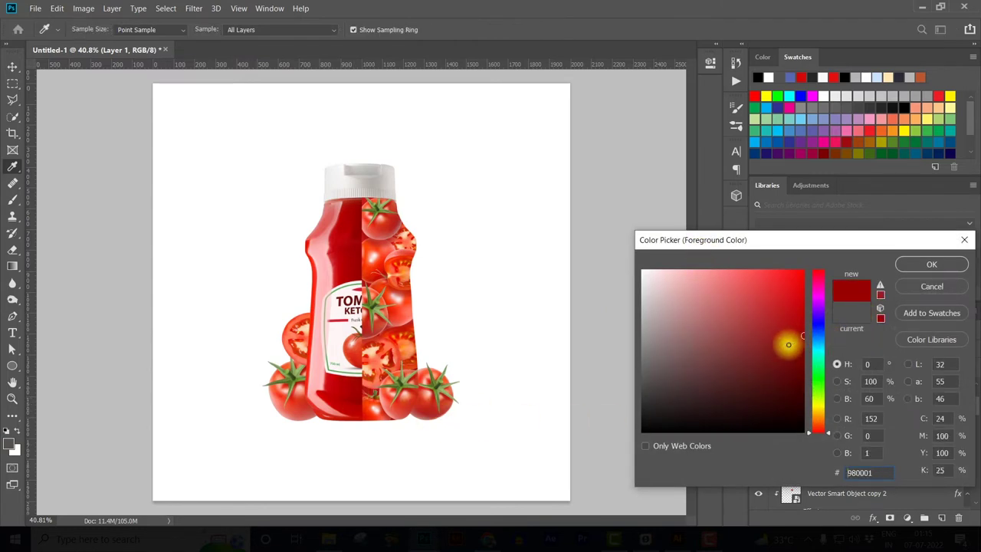
click(781, 374)
click(782, 368)
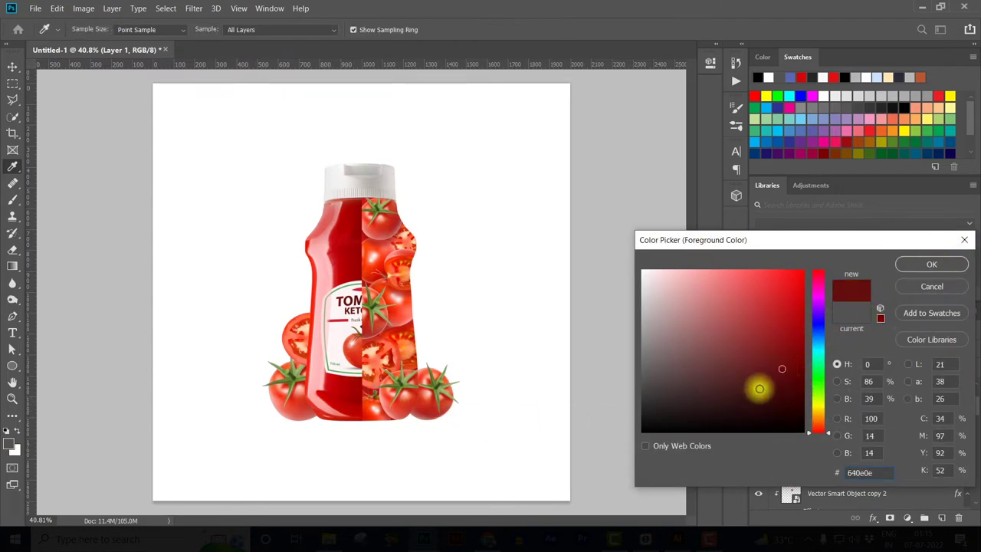
click(932, 263)
key(b)
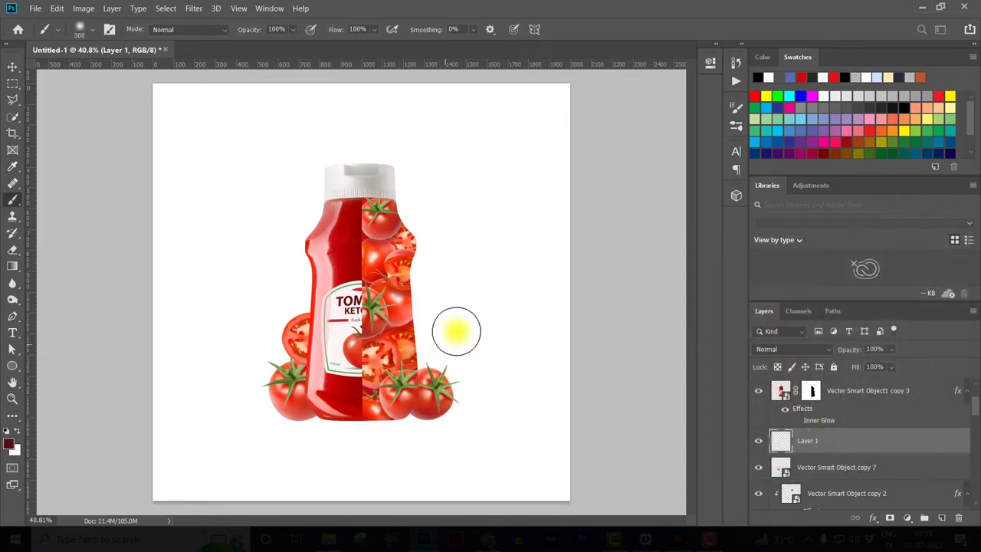
click(455, 330)
- Squash and widen the dab into a thin shadow streak centred under the bottle
click(12, 67)
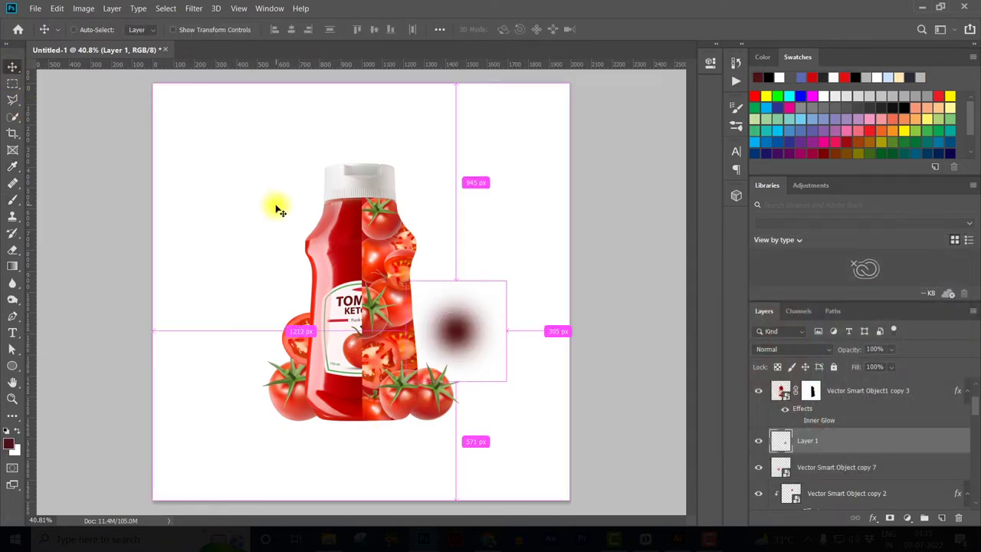
key(ctrl+t)
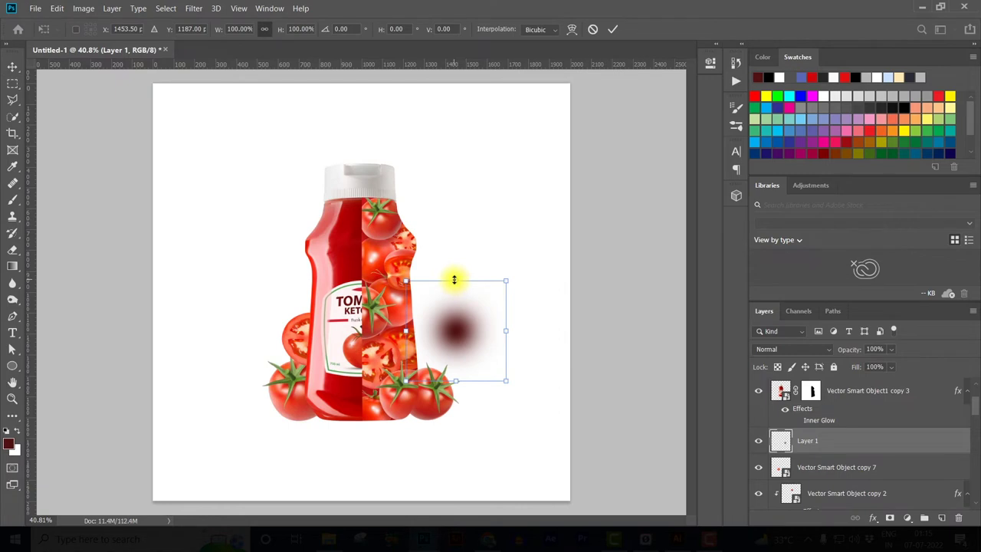
mouse_move(454, 284)
mouse_down()
mouse_move(468, 332)
mouse_move(387, 428)
mouse_up()
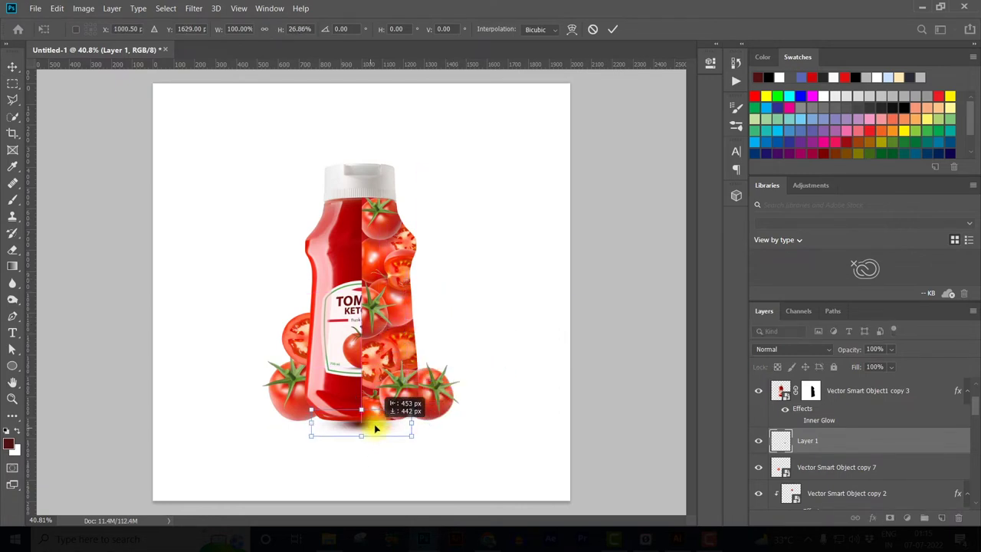
mouse_move(413, 422)
mouse_down()
mouse_move(487, 414)
mouse_move(476, 410)
mouse_up()
mouse_move(399, 419)
mouse_down()
mouse_move(403, 428)
mouse_move(367, 414)
mouse_up()
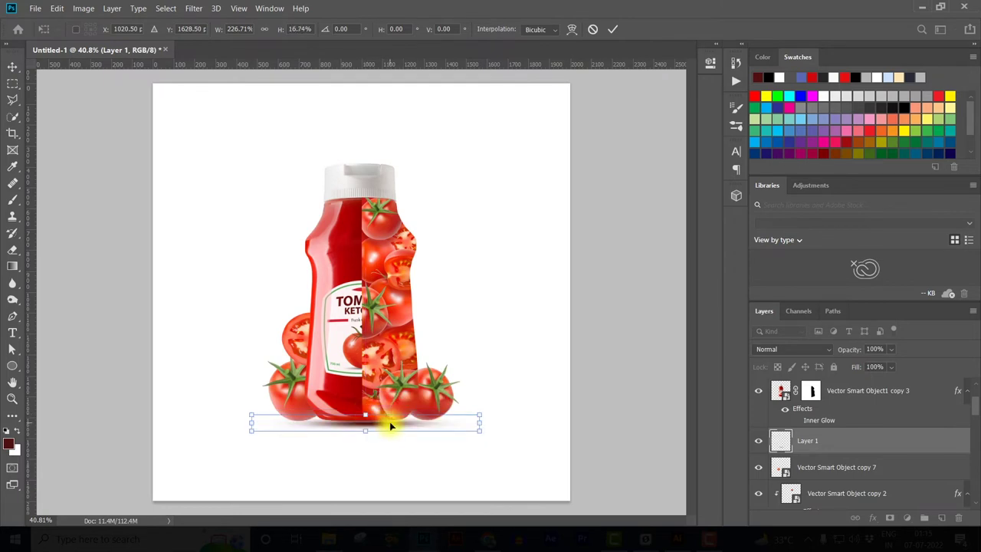
key(Return)
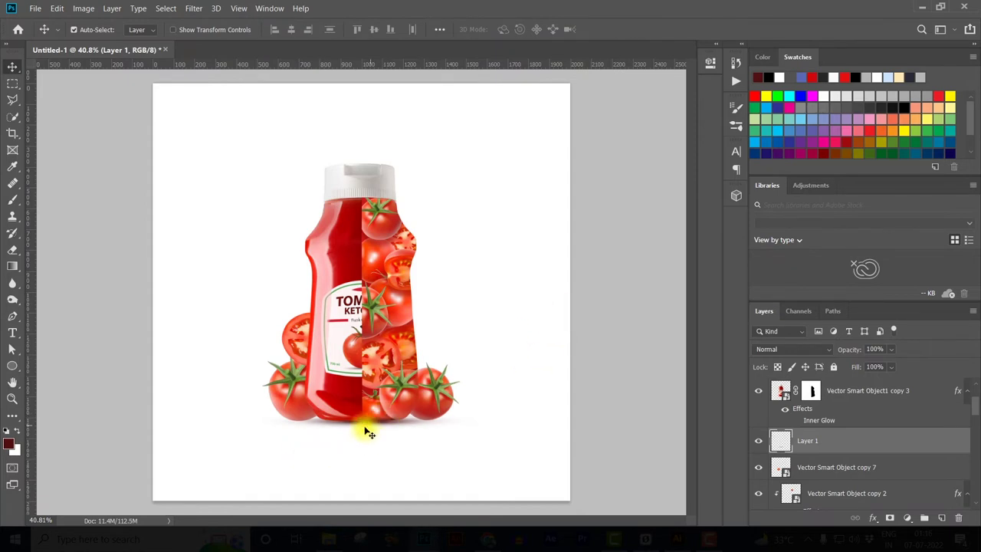
- Lower the Layer 1 shadow's opacity to 86%
scroll(828, 453, down, 2)
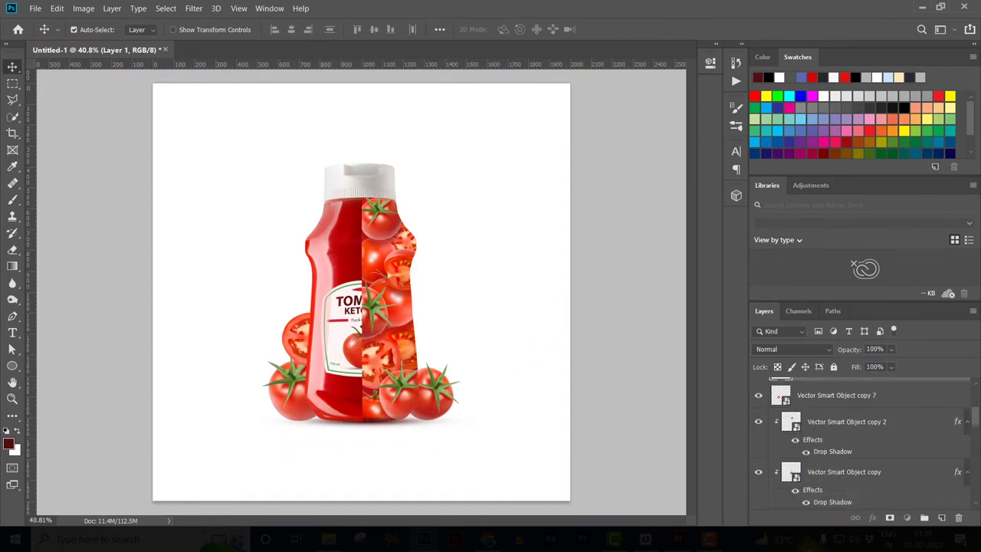
scroll(858, 445, down, 3)
scroll(821, 466, down, 5)
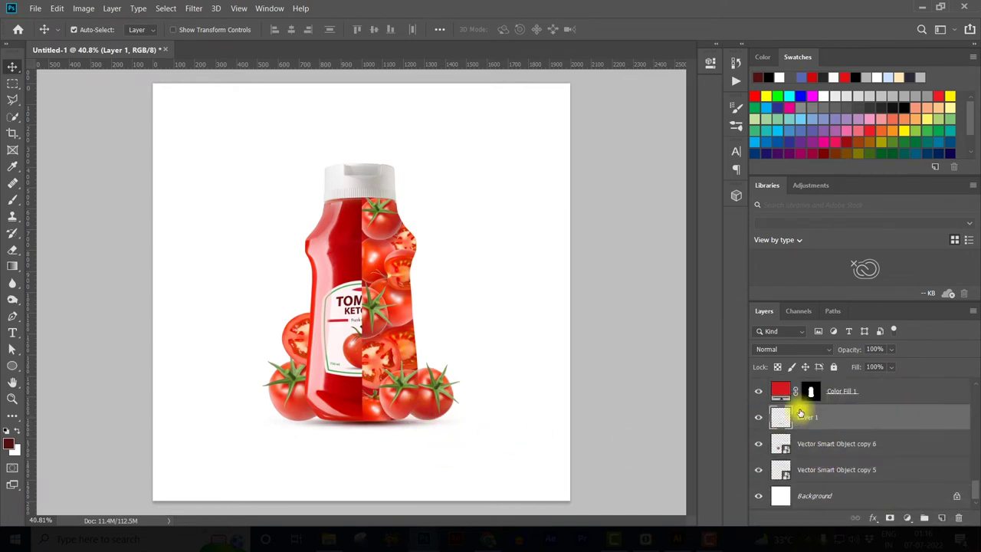
mouse_move(891, 349)
mouse_down()
mouse_move(890, 366)
mouse_move(900, 367)
mouse_up()
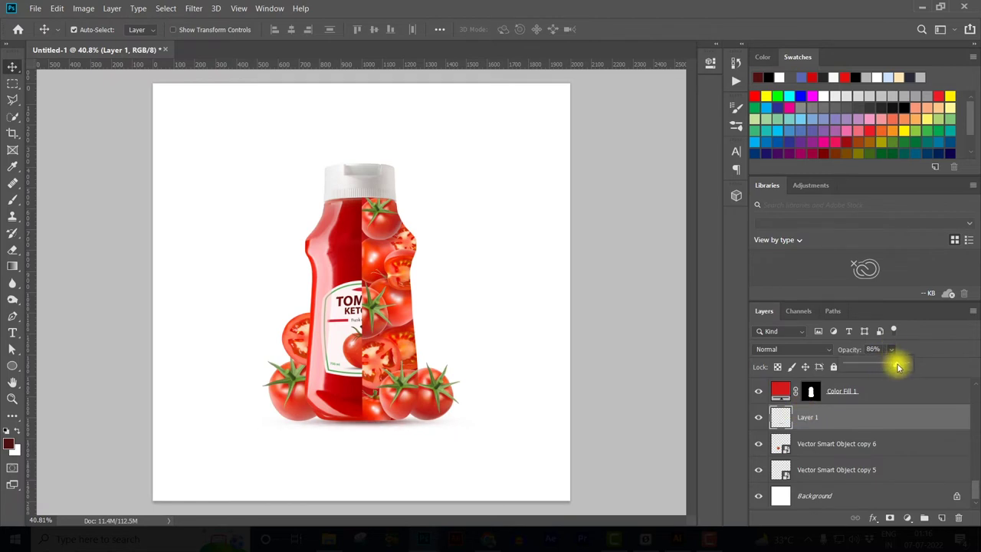
click(853, 419)
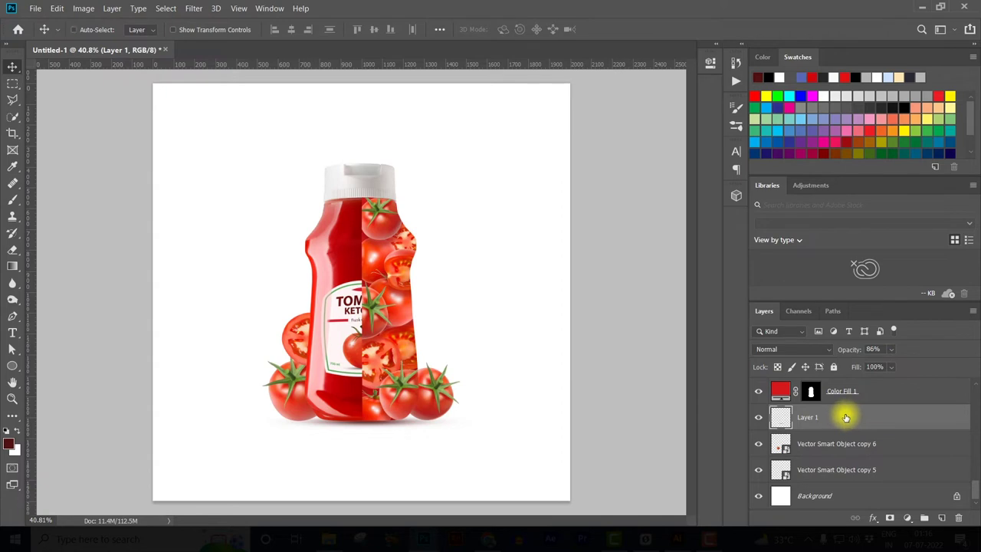
- Duplicate the shadow layer and enlarge the copy from its centre to widen the shadow
key(ctrl+j)
key(ctrl+t)
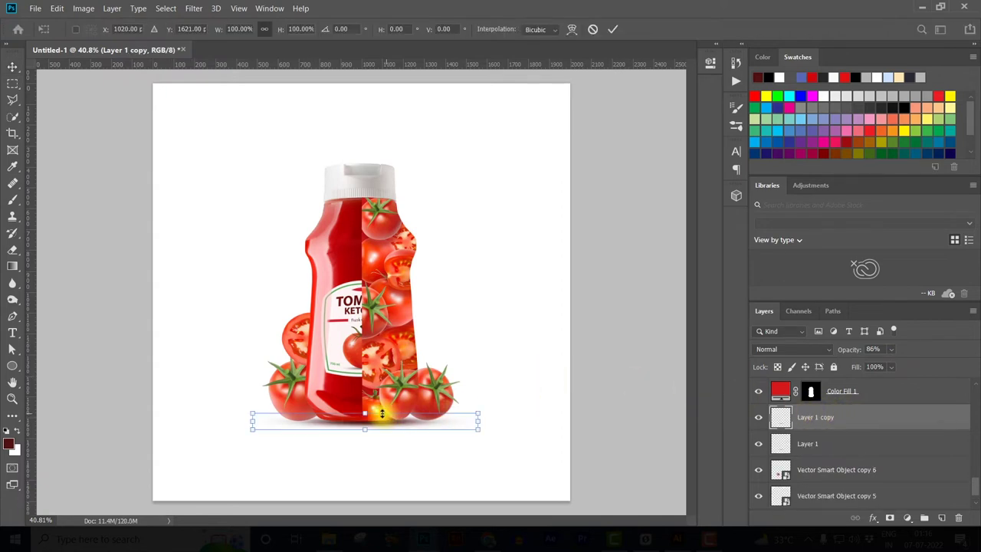
drag(364, 414, 366, 410)
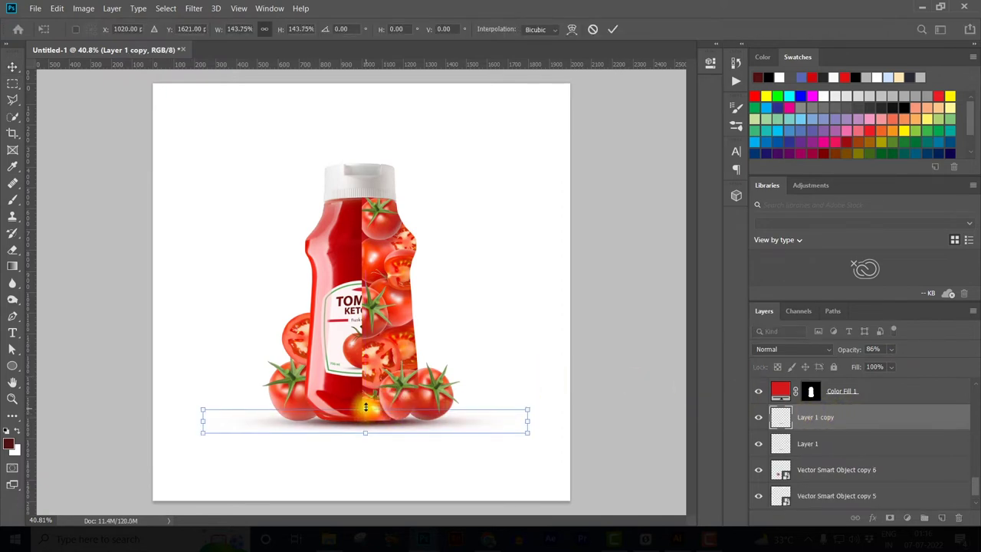
key(Return)
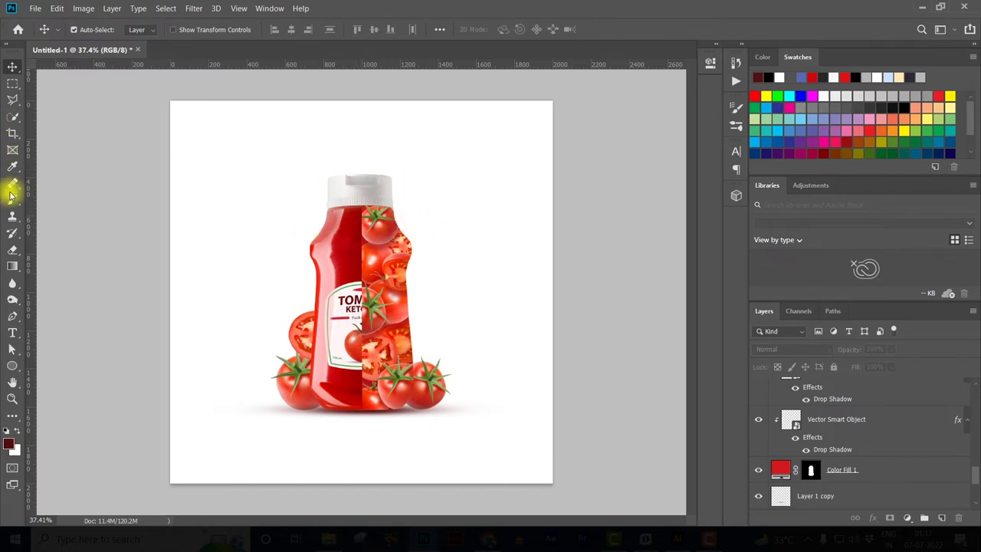
- Add the text 'Tomato' above the bottle and position it
click(12, 332)
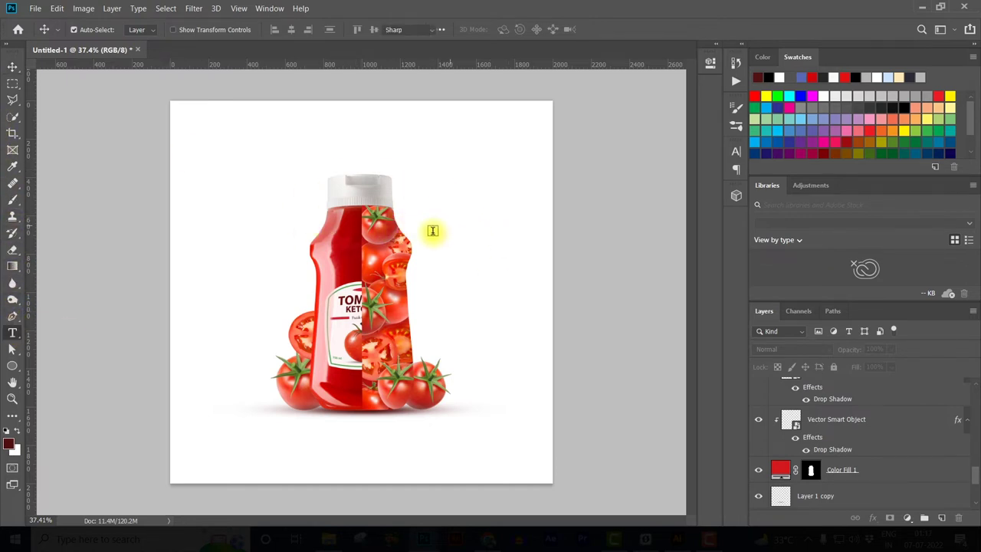
key(ctrl+z)
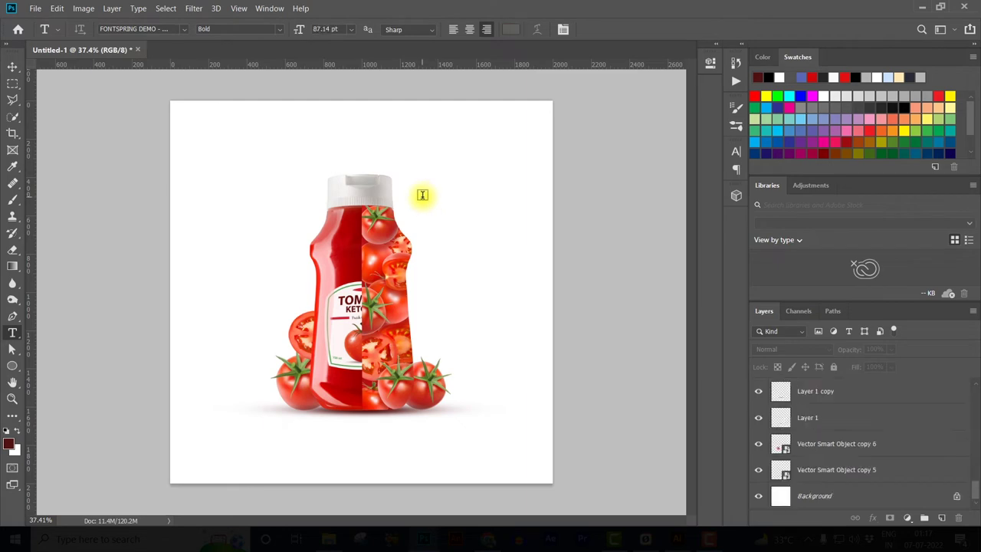
click(422, 196)
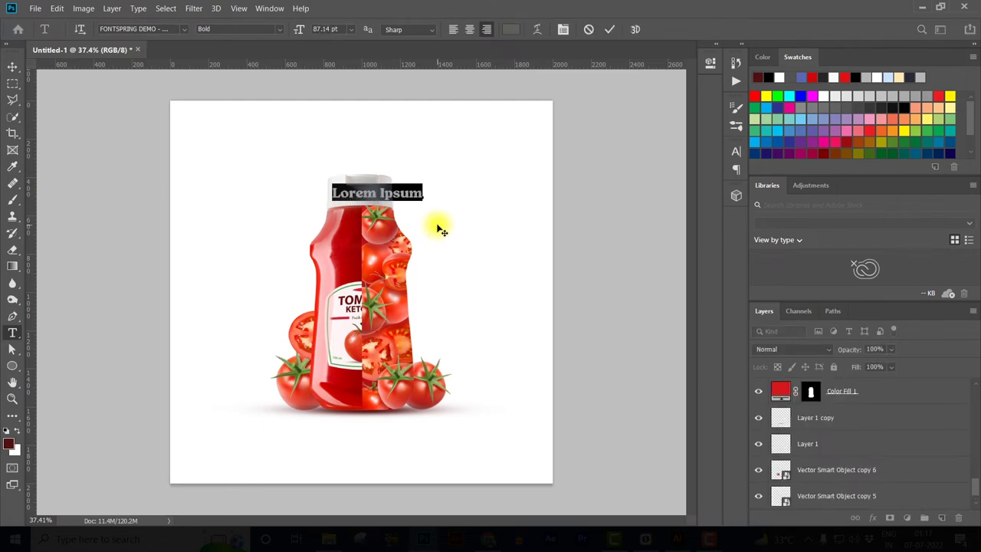
text(Tomato)
click(12, 66)
drag(416, 194, 466, 215)
double_click(466, 217)
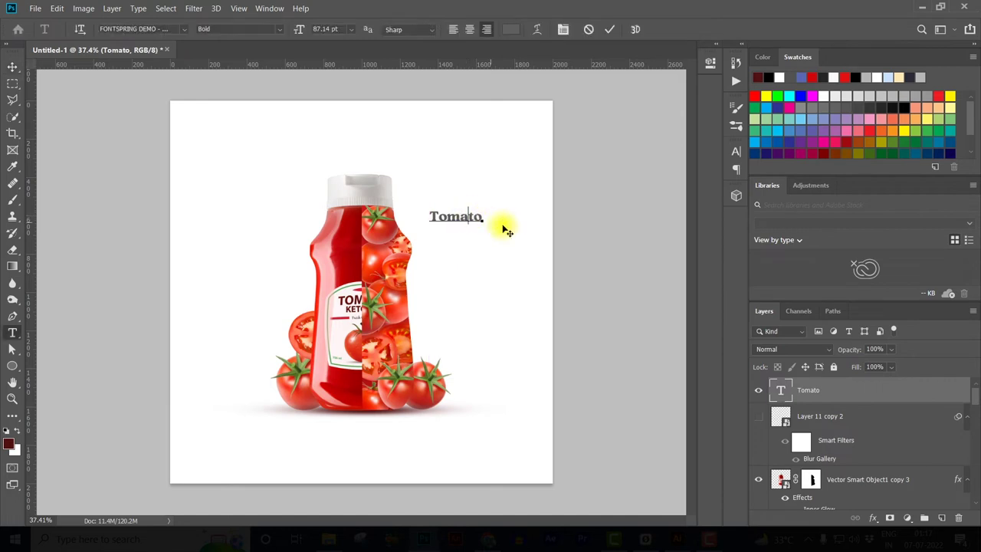
key(ctrl+Return)
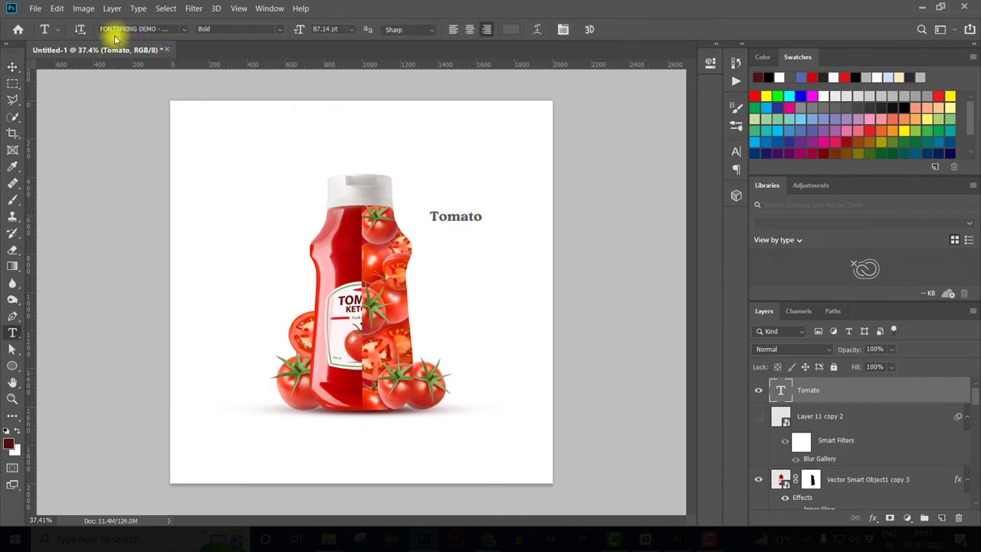
- Enlarge the 'Tomato' text with Free Transform
click(106, 31)
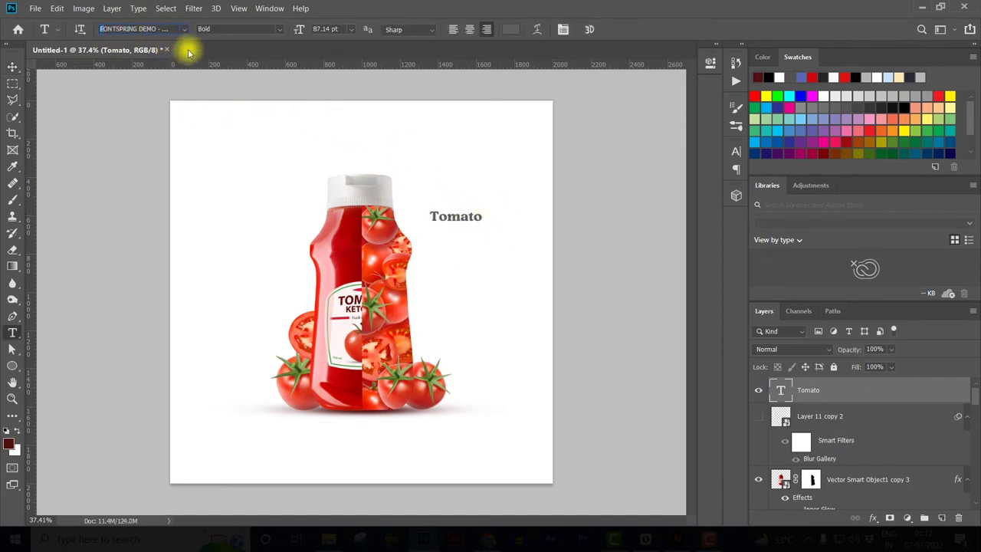
click(10, 69)
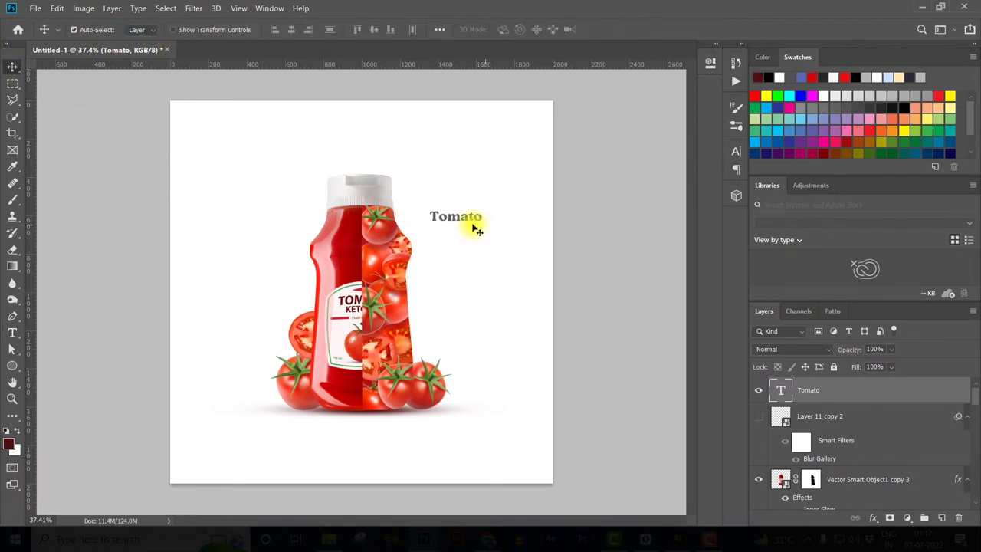
key(ctrl+t)
mouse_move(482, 203)
mouse_down()
mouse_move(496, 201)
mouse_move(489, 192)
mouse_move(475, 232)
mouse_up()
key(Return)
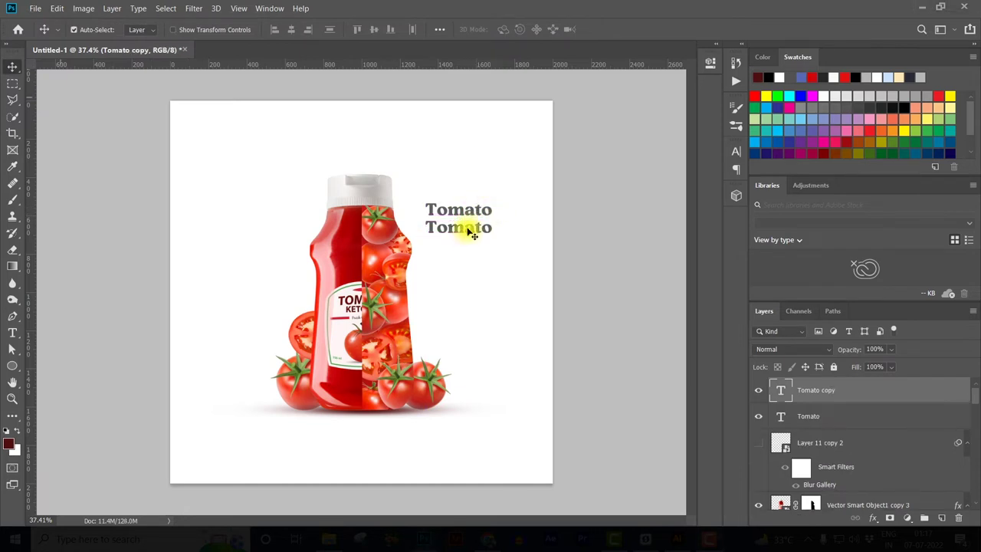
- Retype the copied text as red 'Ketchup', enlarge it under 'Tomato', and shift both words into place
key(t)
double_click(466, 225)
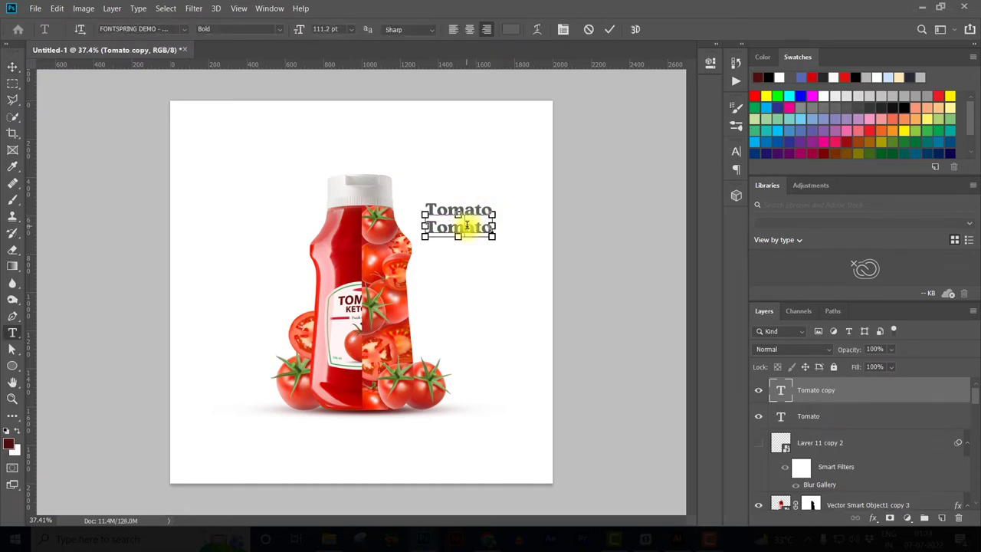
text(Ketchup)
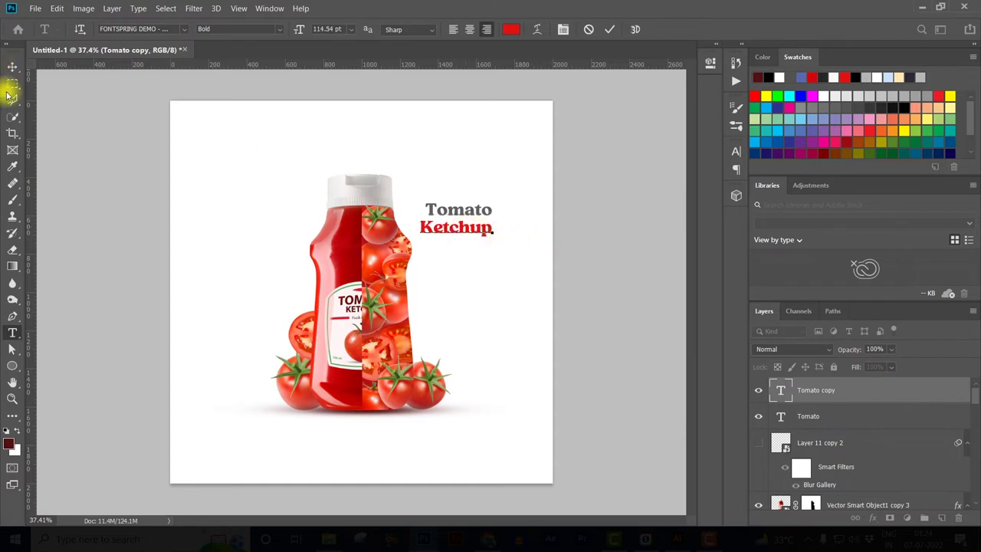
click(12, 66)
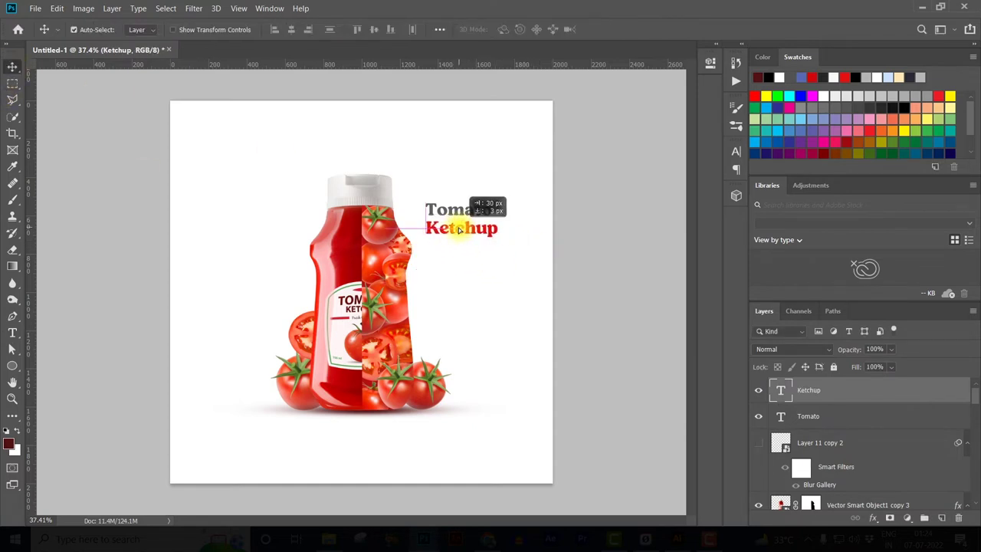
drag(457, 233, 530, 200)
key(ctrl+t)
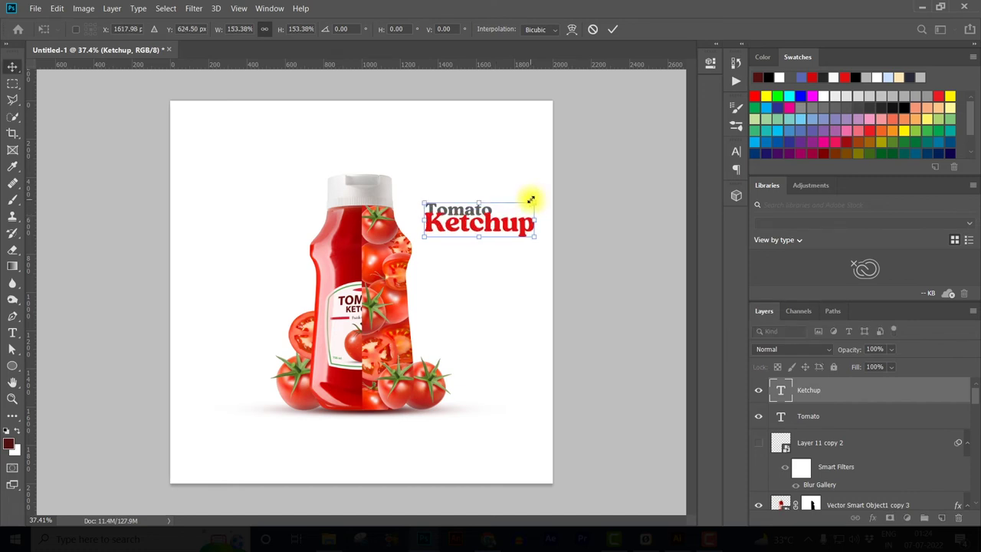
key(Return)
drag(496, 232, 468, 218)
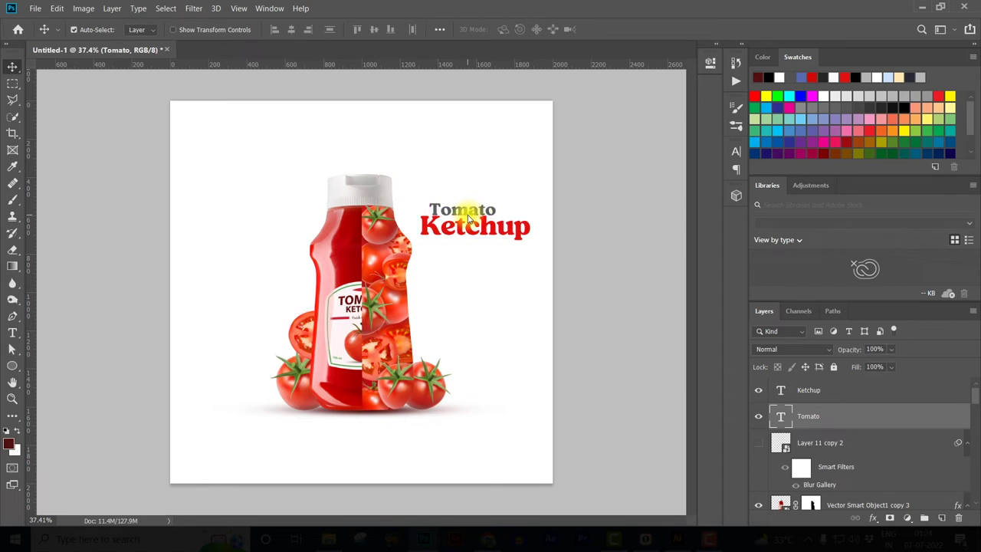
shift+click(473, 227)
drag(473, 228, 467, 215)
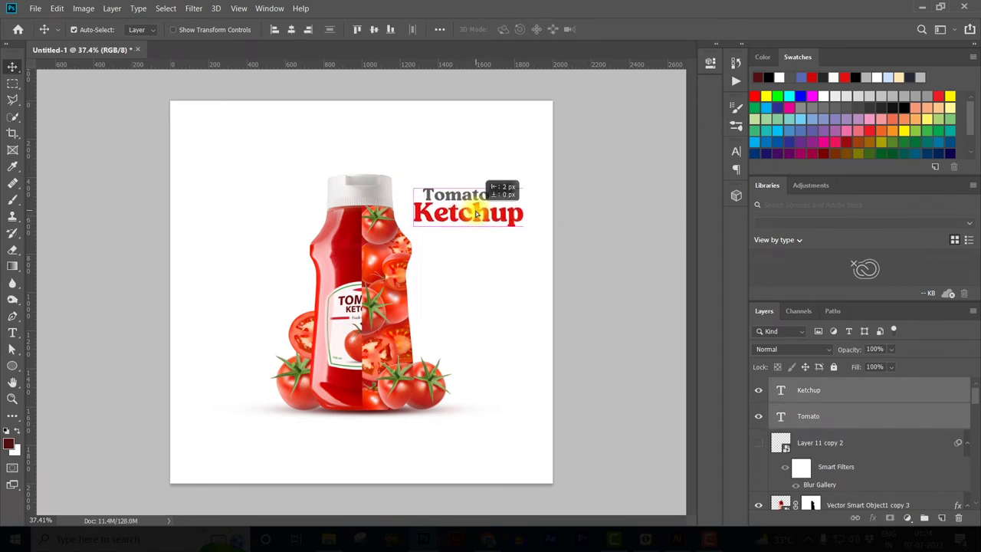
click(484, 197)
- Add a 'Fresh Quality' tagline beneath 'Ketchup'
key(t)
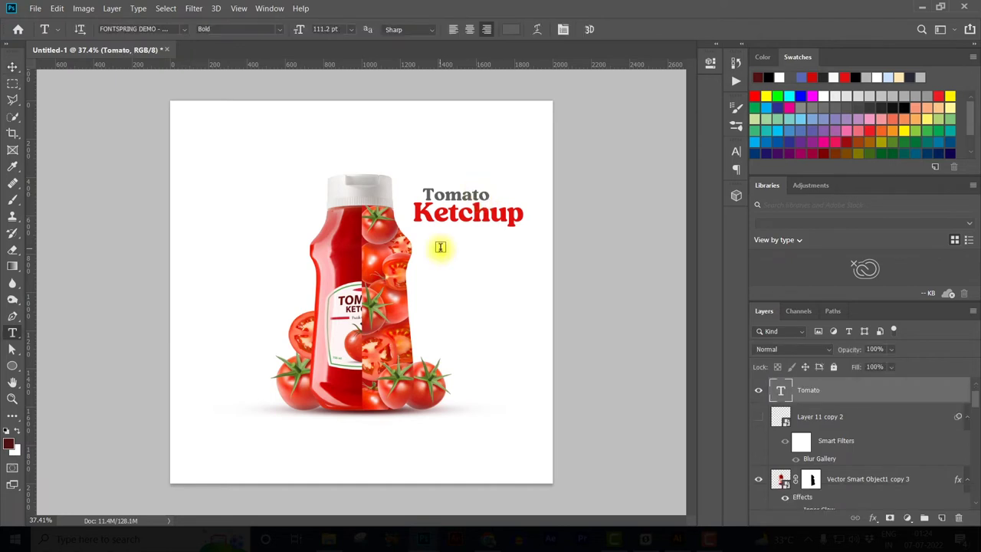
click(441, 247)
text(Fresh Quality)
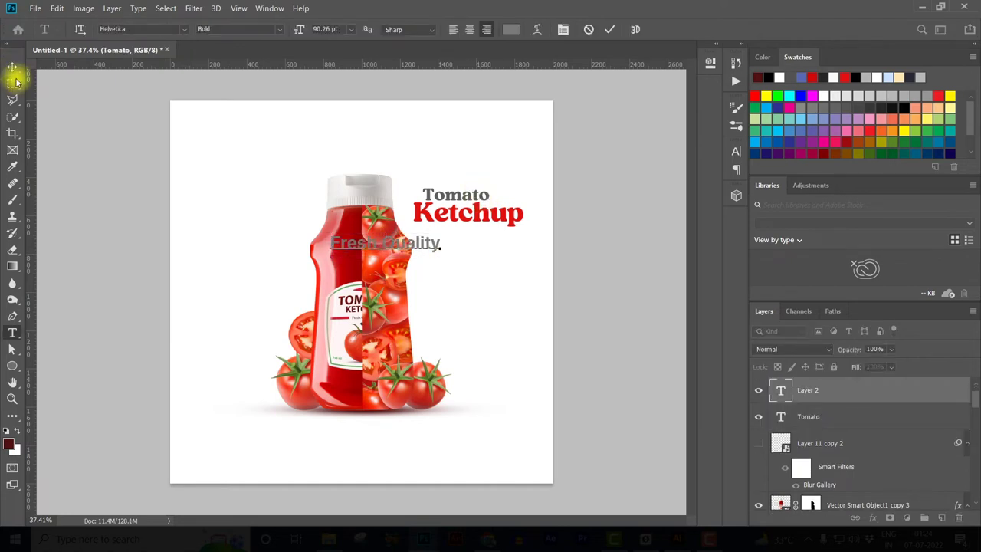
click(13, 69)
mouse_move(416, 244)
mouse_down()
mouse_move(505, 235)
mouse_move(447, 228)
mouse_move(462, 231)
mouse_up()
key(ctrl+t)
key(Return)
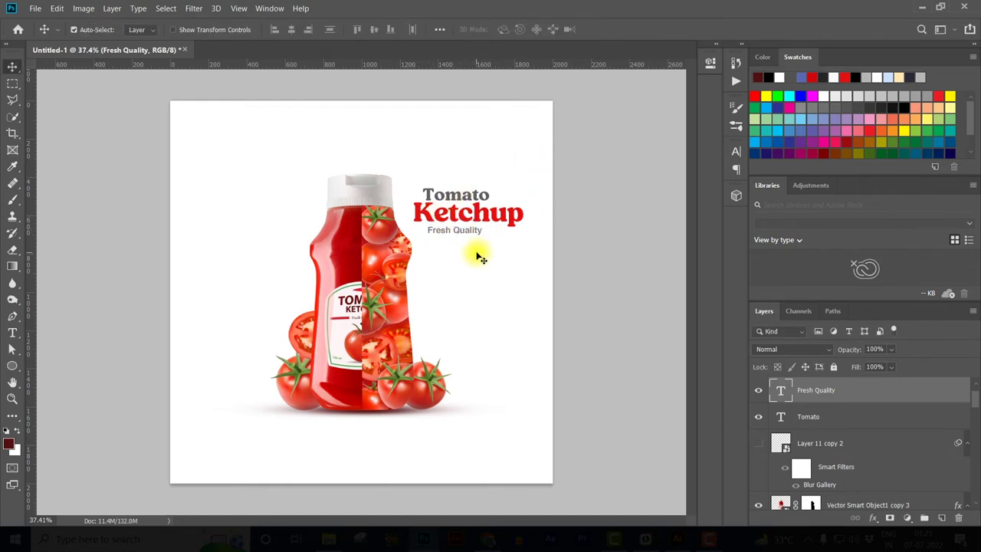
- Align the Netural Flavour, 100% Netural and Organic Ketchup labels left of the bottle
drag(277, 196, 282, 199)
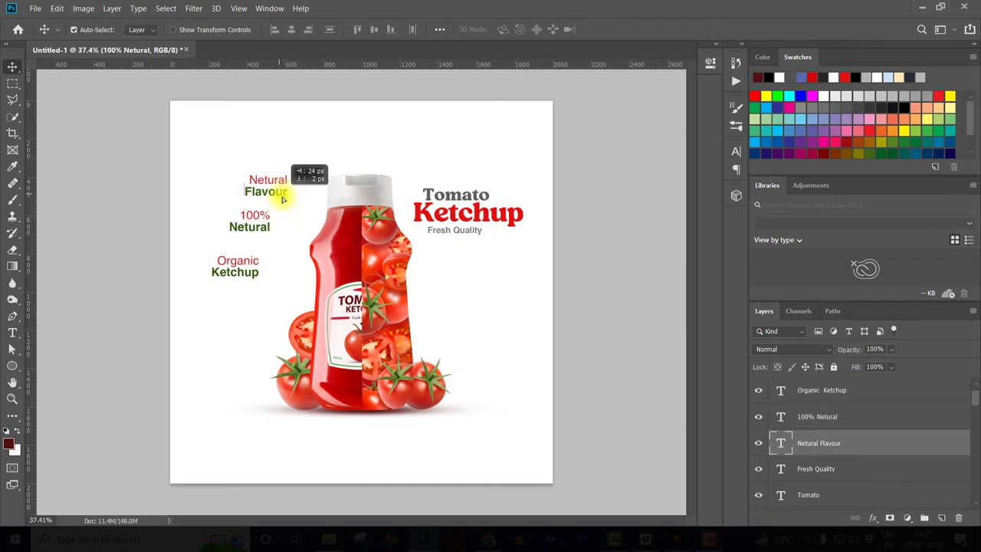
drag(270, 234, 259, 275)
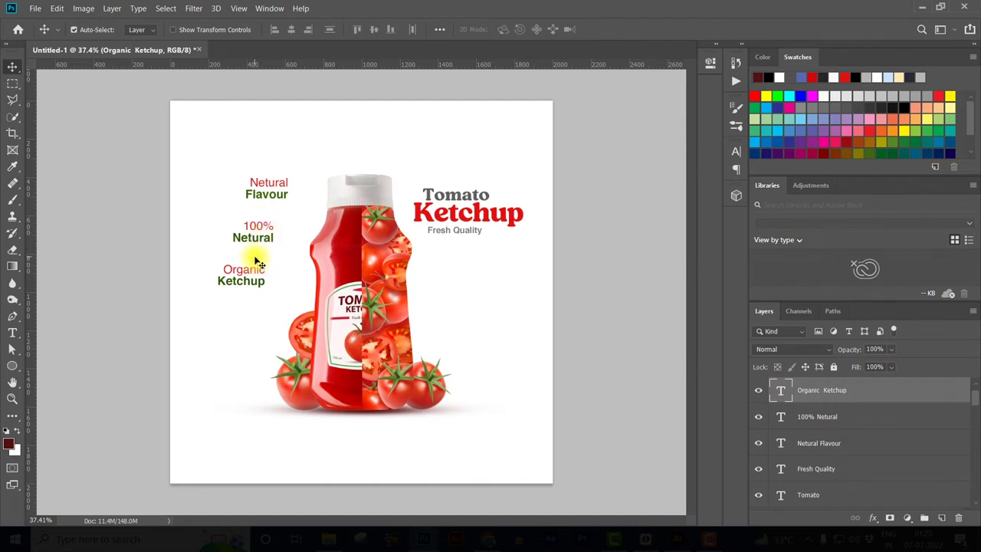
drag(243, 275, 228, 270)
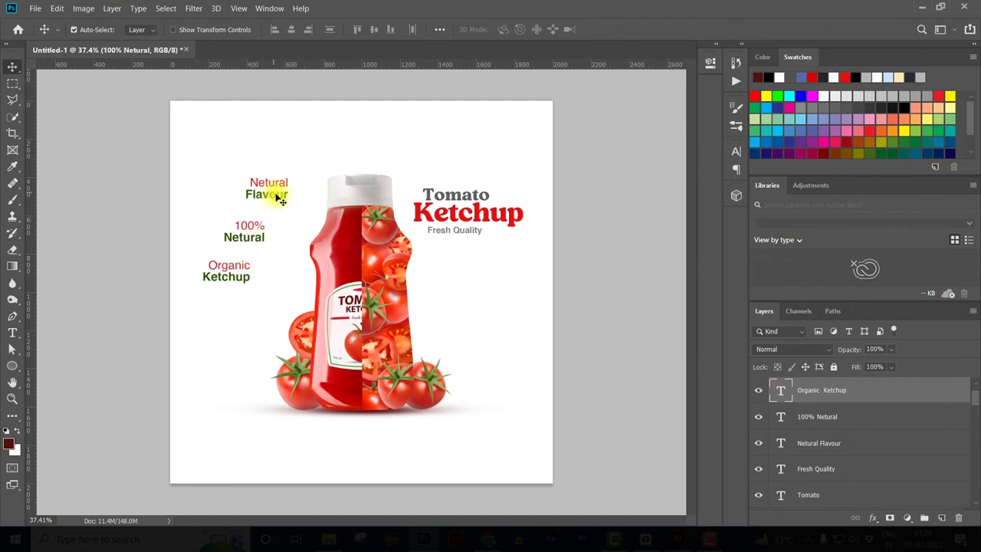
drag(274, 192, 266, 189)
drag(262, 245, 262, 237)
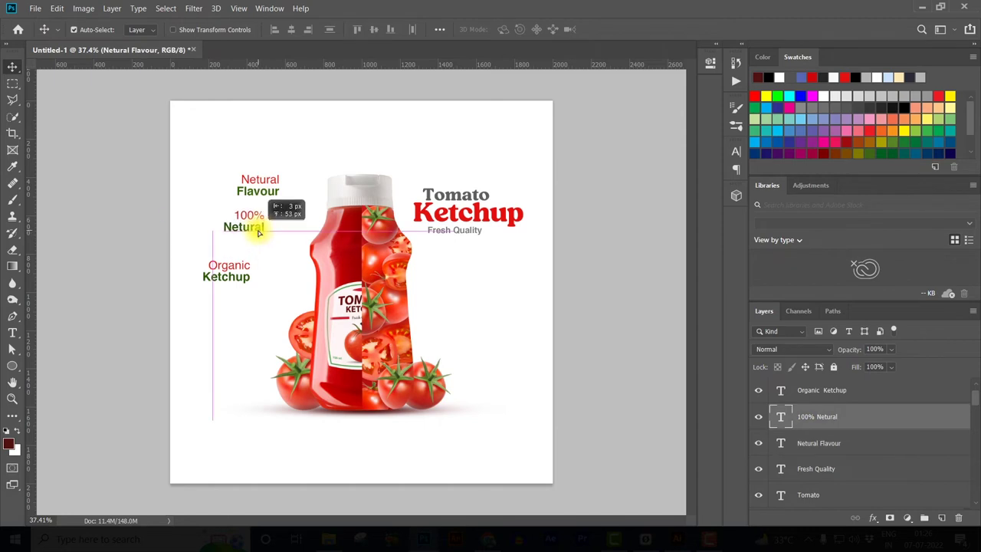
drag(247, 270, 250, 266)
click(262, 234)
drag(262, 232, 260, 237)
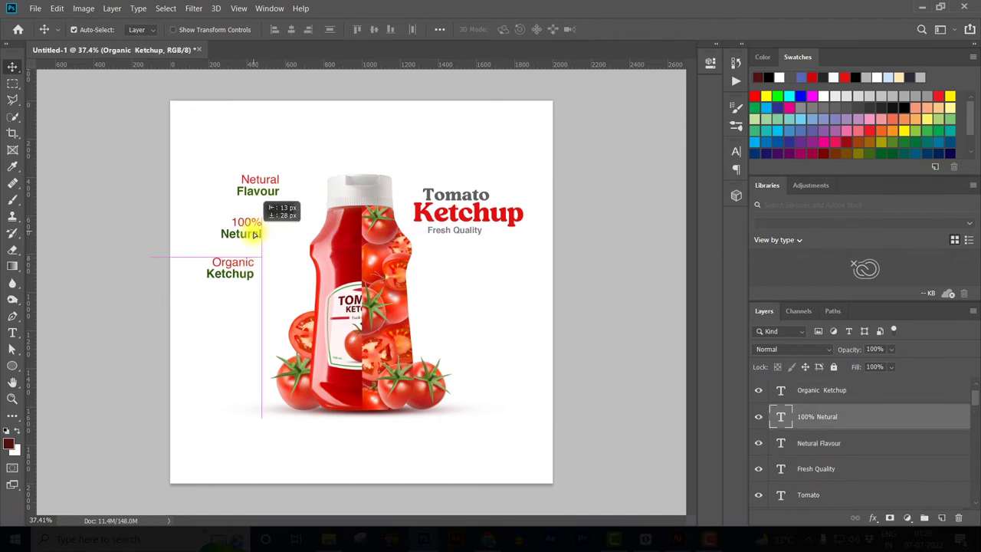
- Draw a large ellipse outline around the bottle with the Ellipse Tool
click(13, 367)
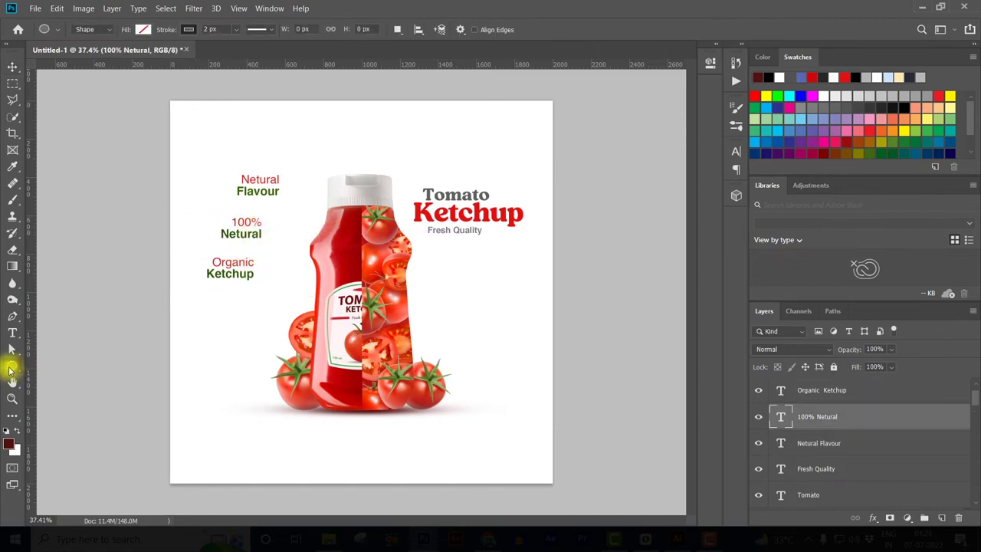
right_click(10, 371)
click(55, 380)
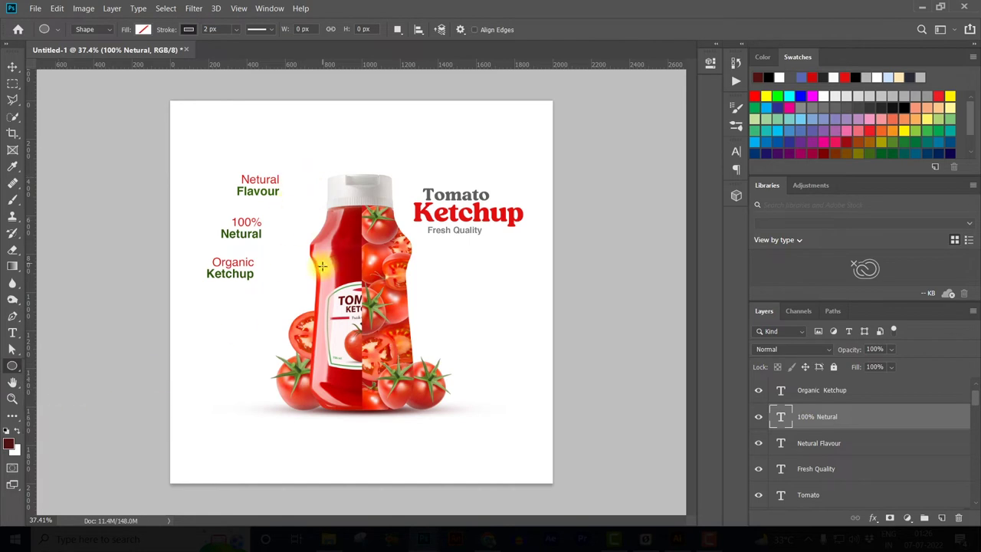
drag(322, 266, 435, 156)
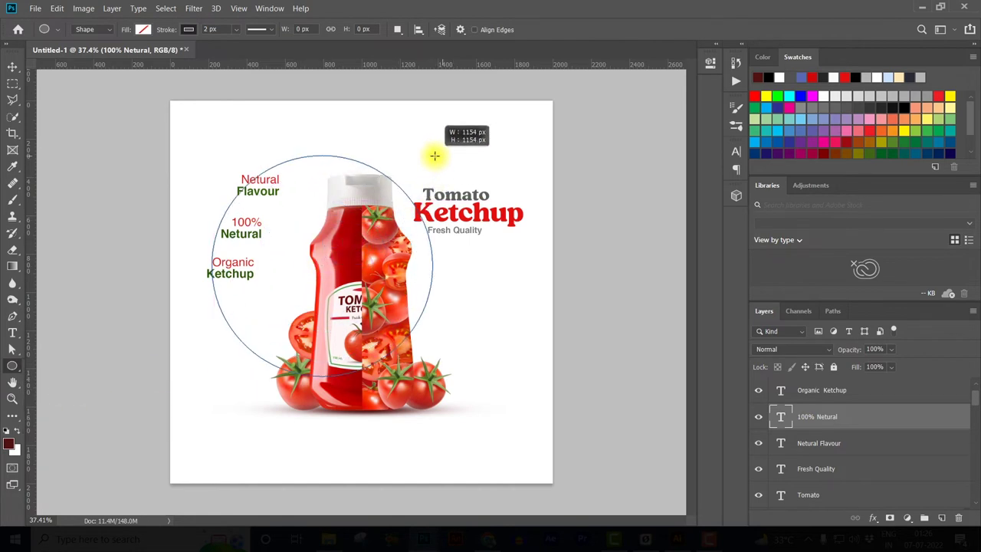
- Trim the circle down to its top-left arc and give it a red stroke
key(a)
drag(346, 159, 378, 144)
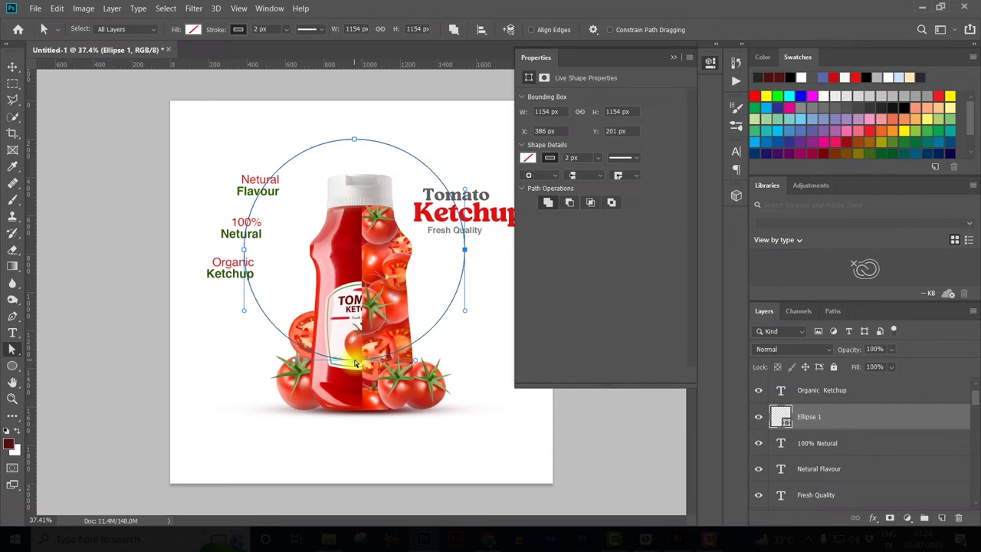
key(Delete)
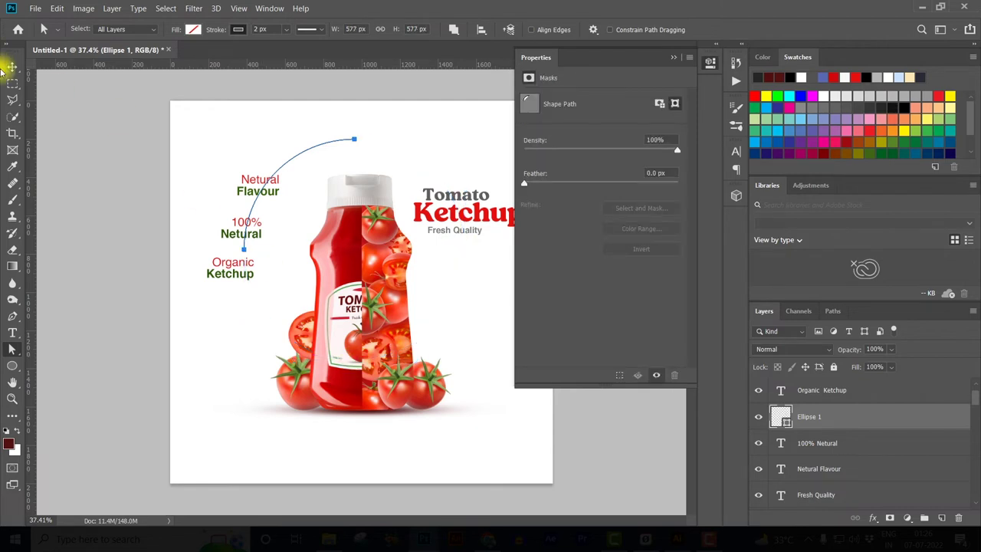
click(11, 67)
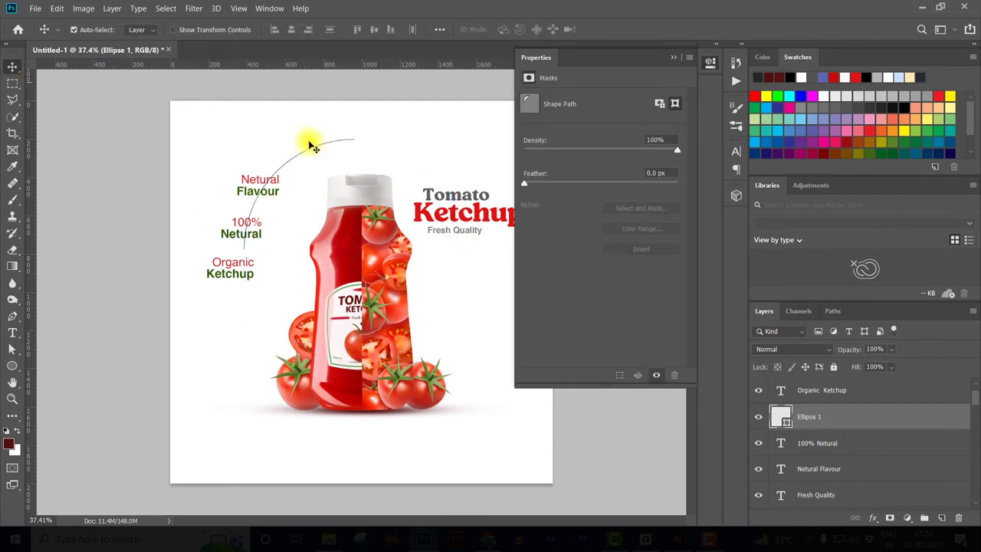
click(12, 366)
click(190, 31)
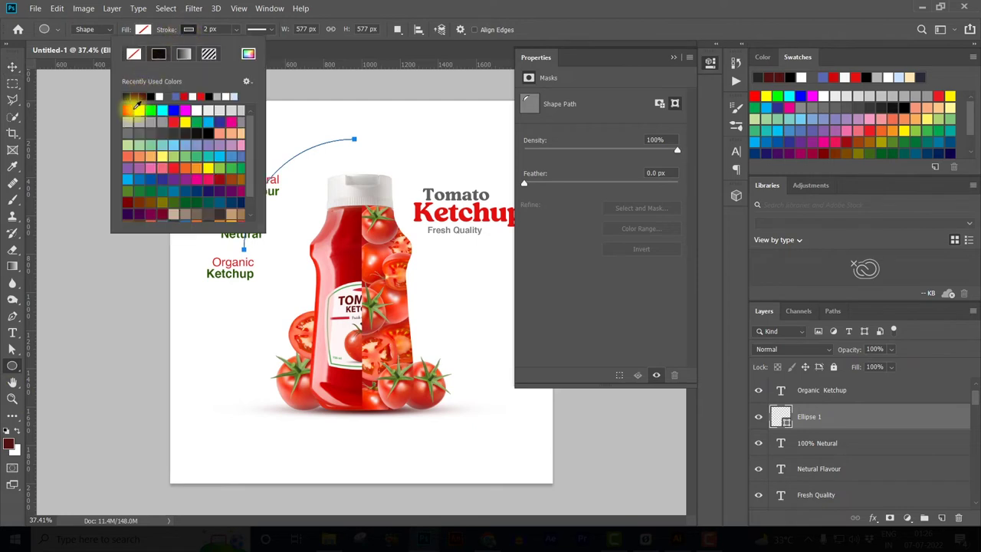
click(197, 96)
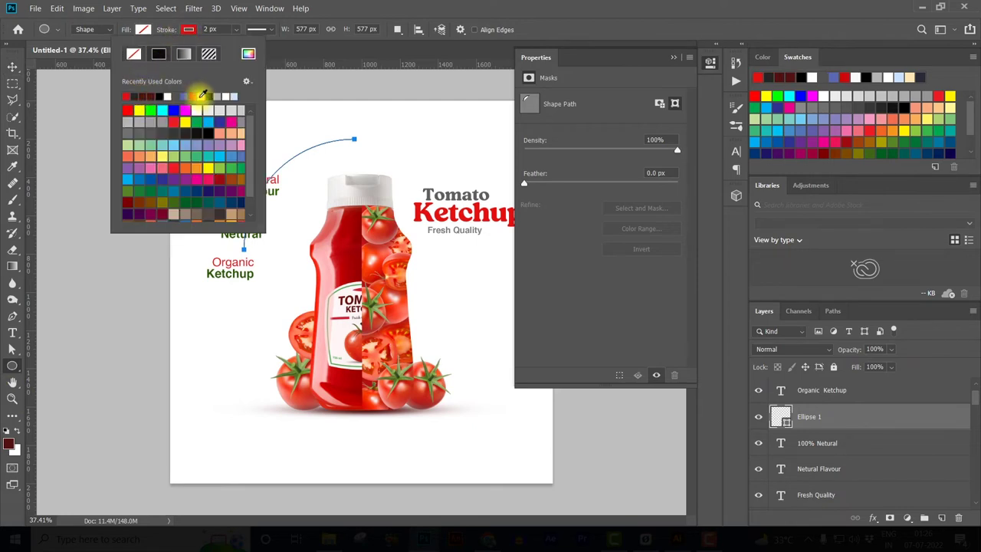
click(200, 31)
text(5)
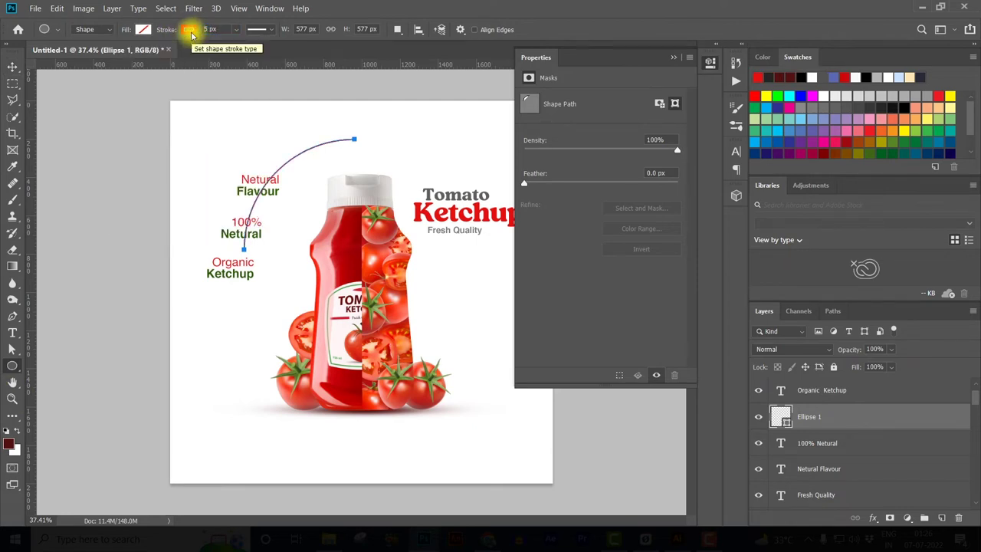
click(217, 29)
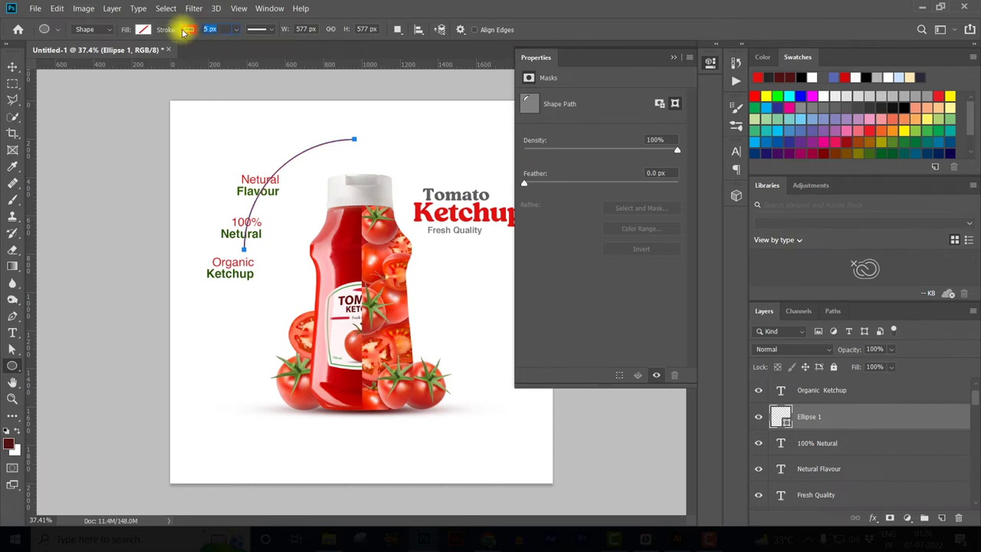
text(8)
click(12, 68)
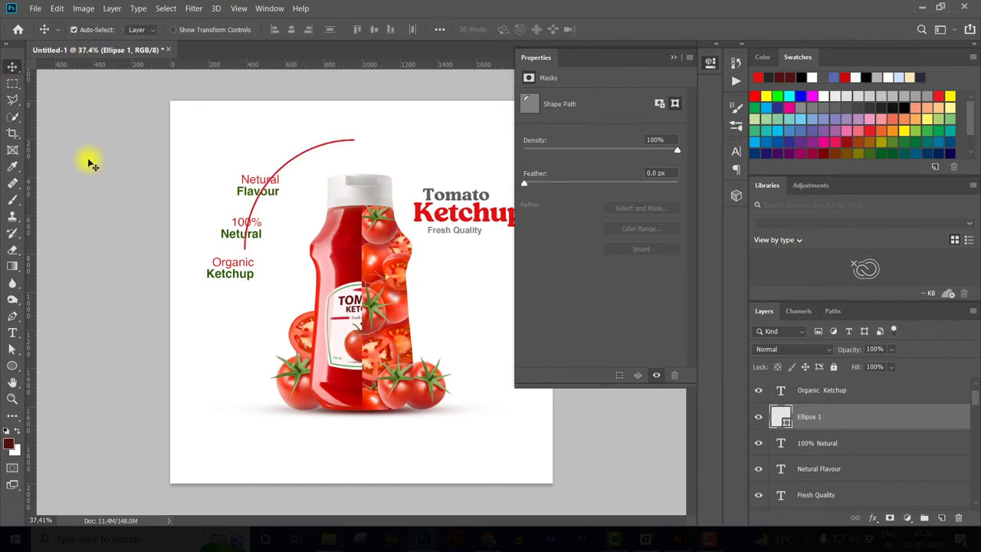
- Make the arc dashed, then shrink, rotate and move it down beside the labels
click(12, 366)
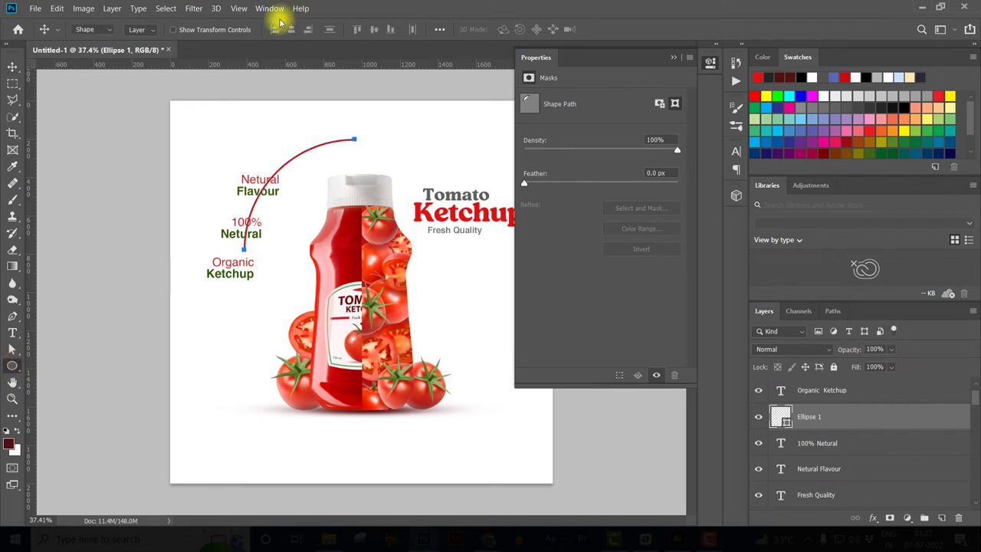
click(271, 30)
click(230, 89)
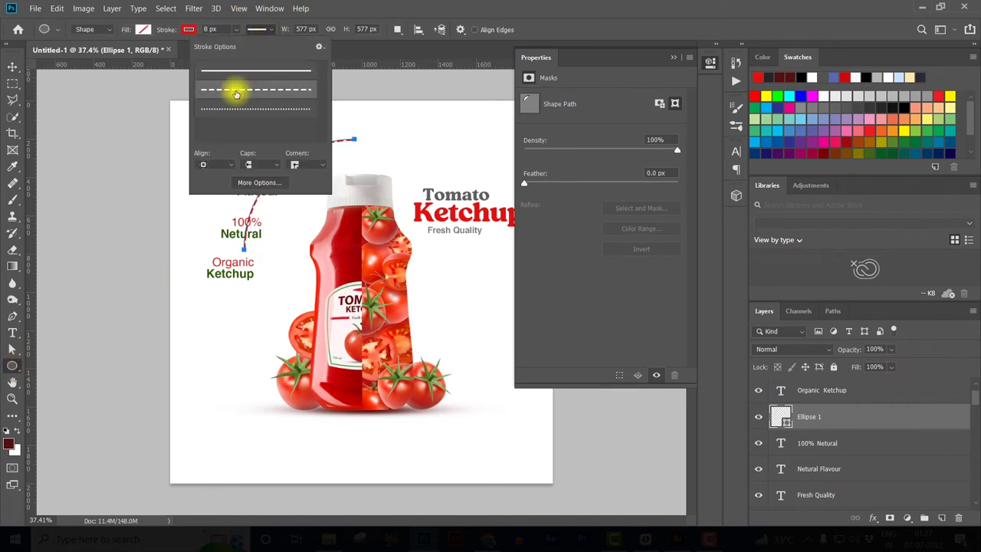
click(12, 68)
key(ctrl+t)
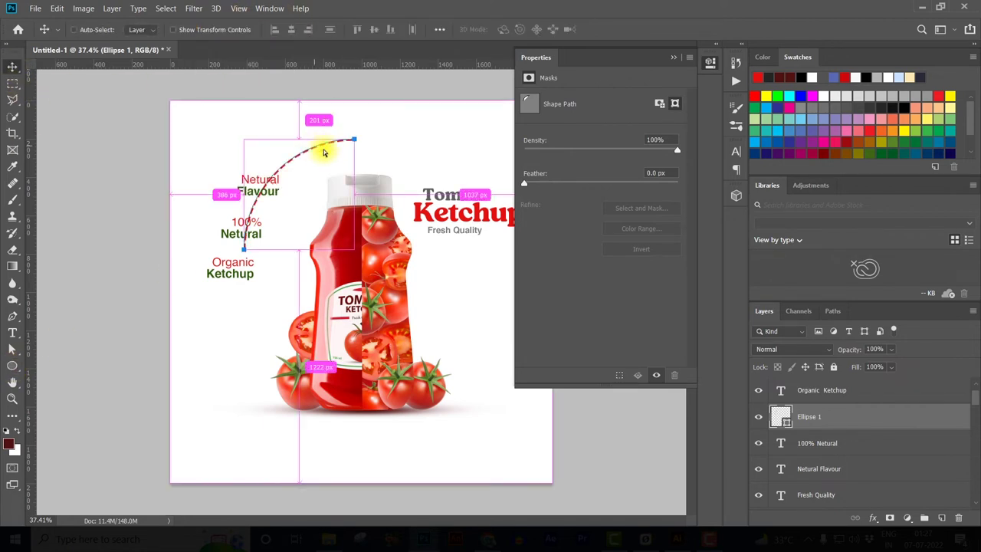
mouse_move(349, 139)
mouse_down()
mouse_move(326, 153)
mouse_move(321, 131)
mouse_up()
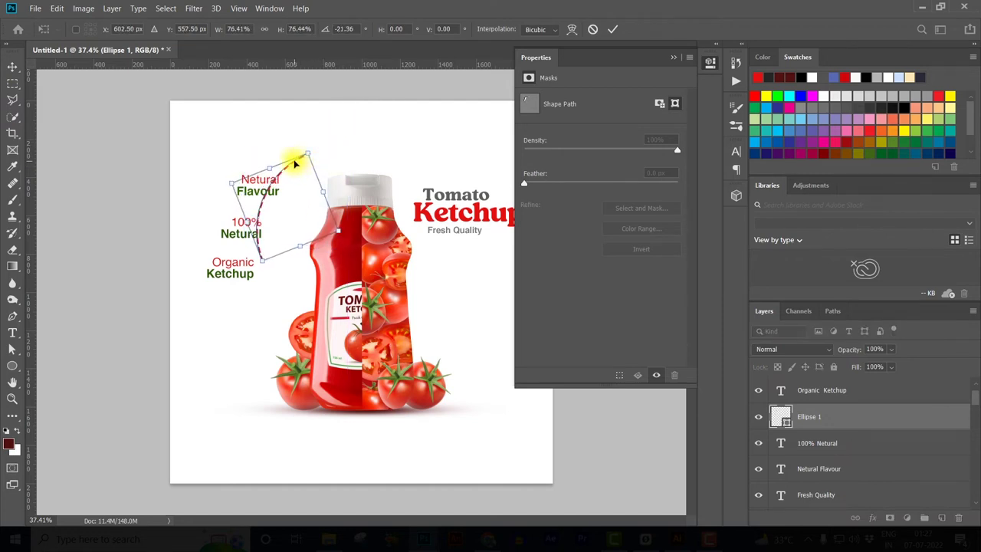
drag(294, 162, 282, 178)
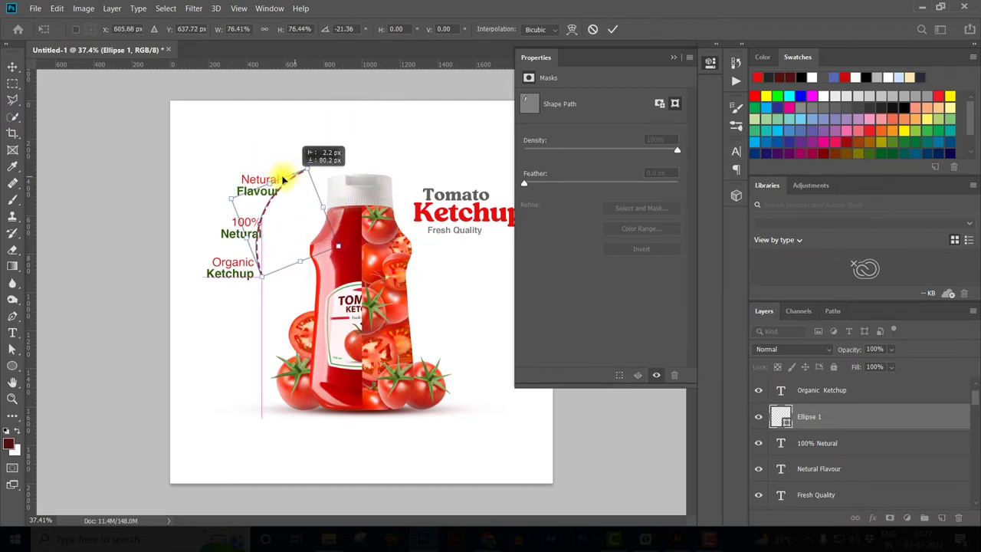
key(Return)
- Shift the three feature labels left and realign the dashed arc beside them
drag(263, 184, 244, 172)
drag(247, 226, 225, 215)
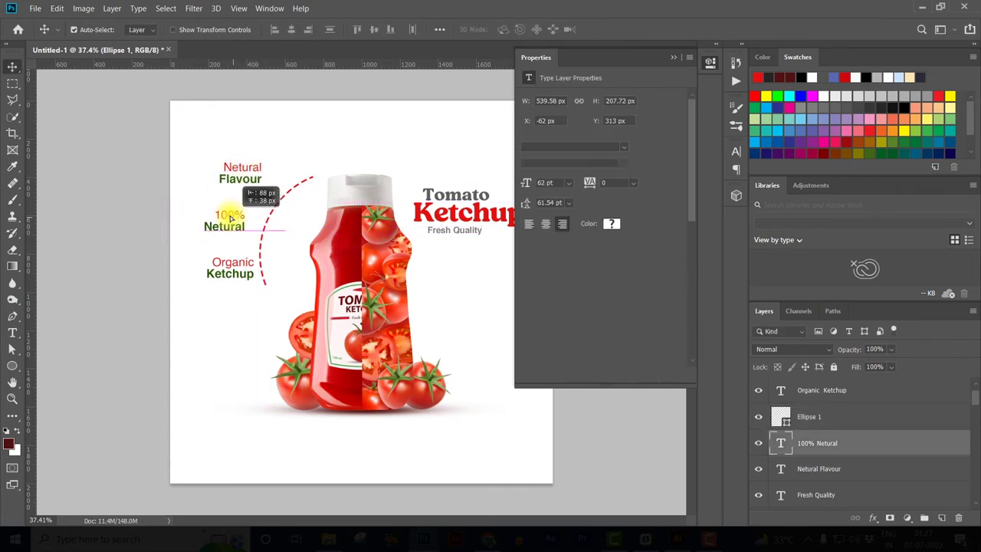
drag(241, 264, 215, 265)
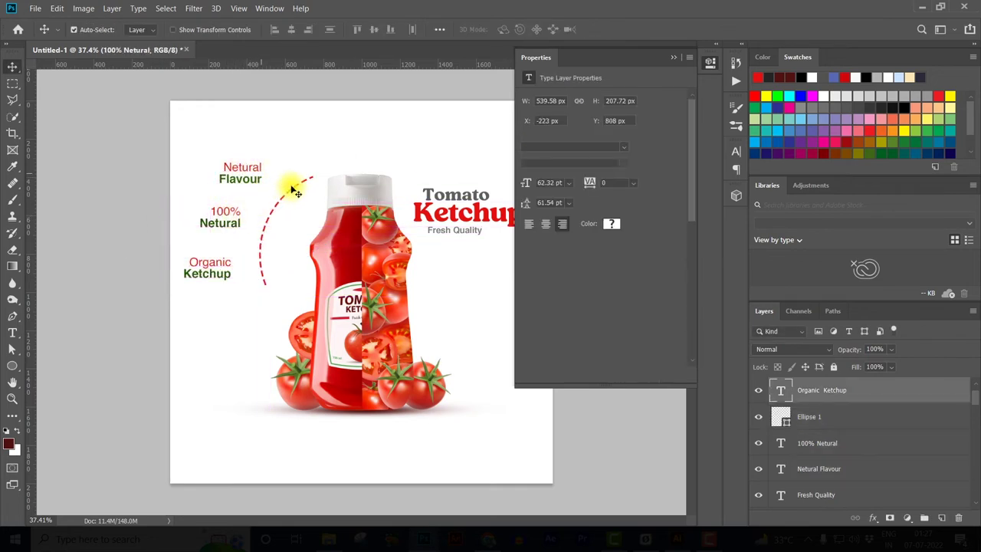
drag(297, 194, 303, 183)
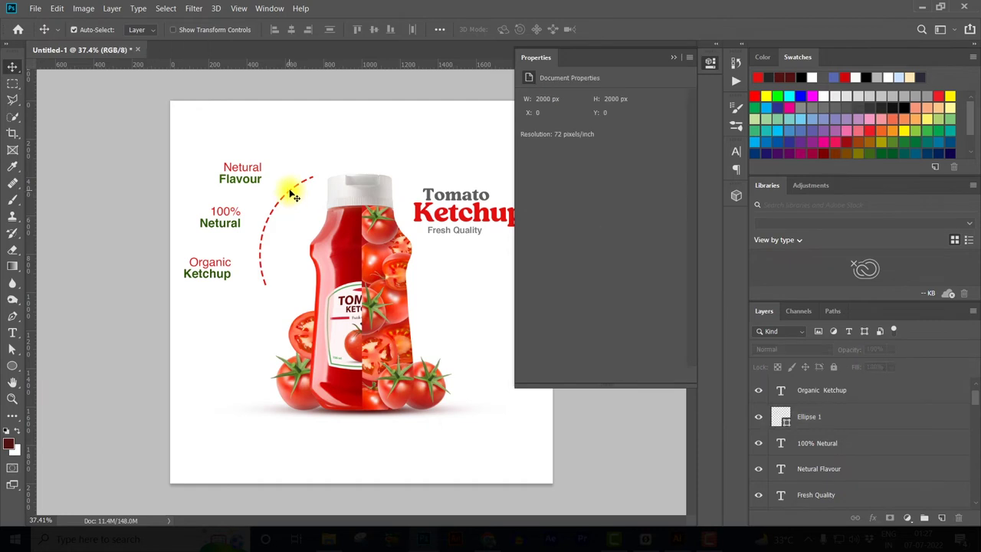
drag(303, 182, 306, 176)
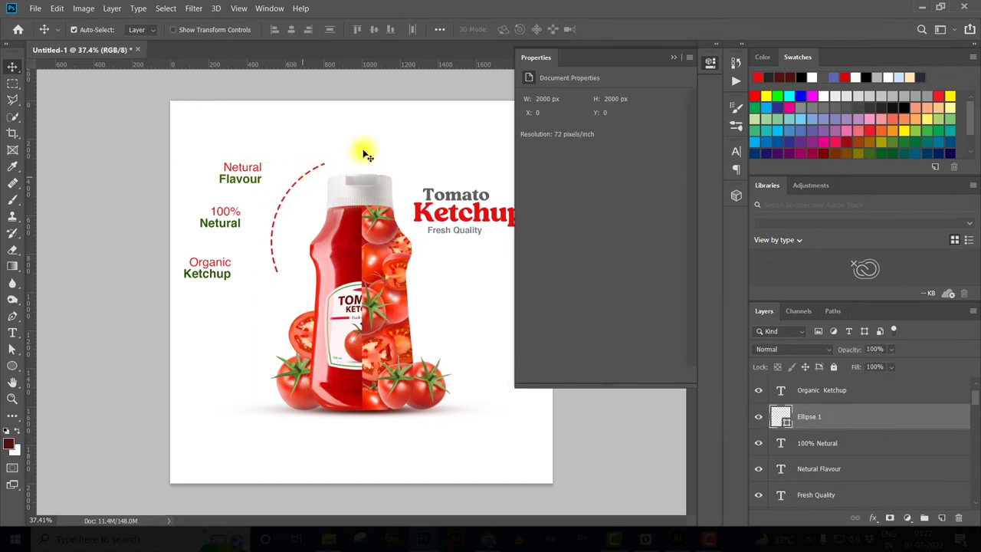
- Draw a red-filled circle with no outline and place it on the arc beside 100% Netural
right_click(12, 366)
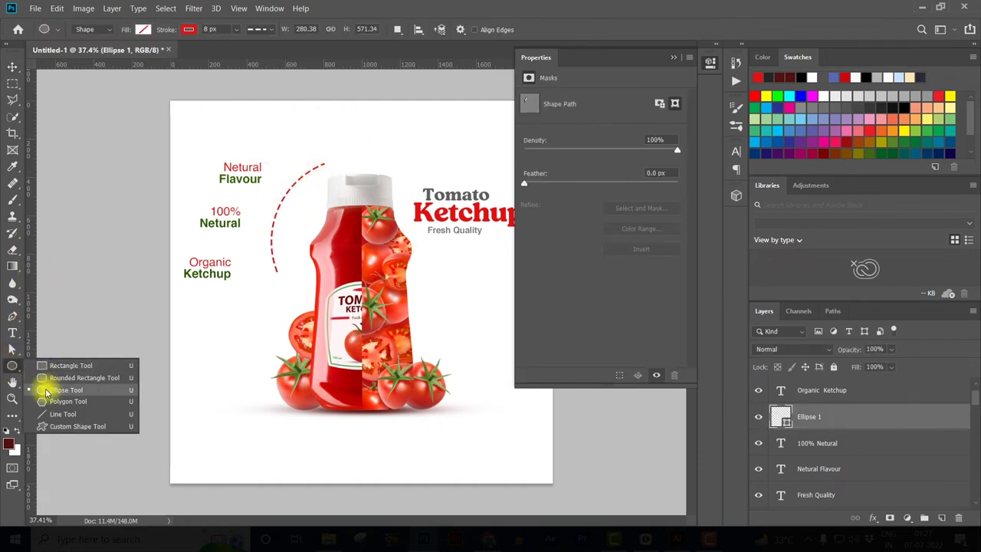
click(50, 387)
drag(286, 163, 318, 204)
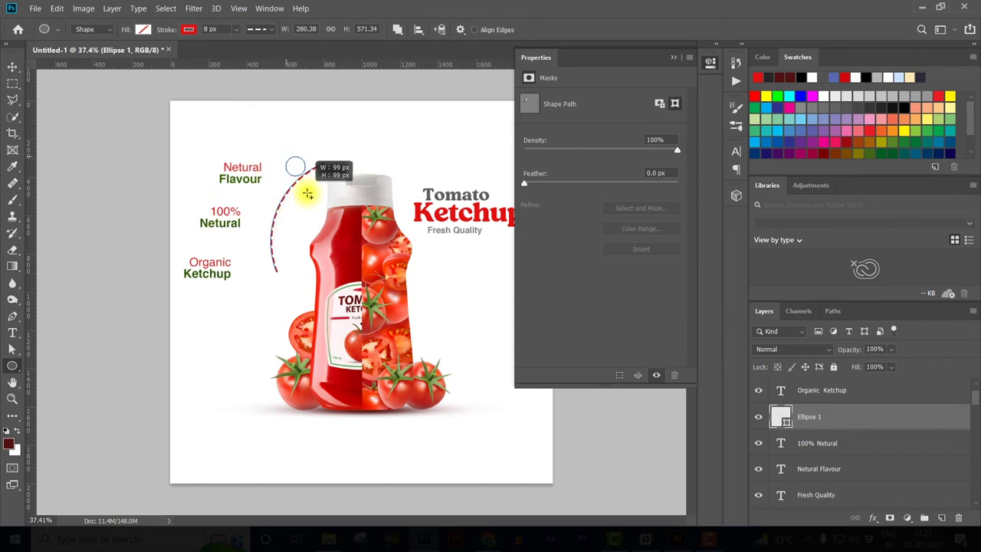
click(143, 29)
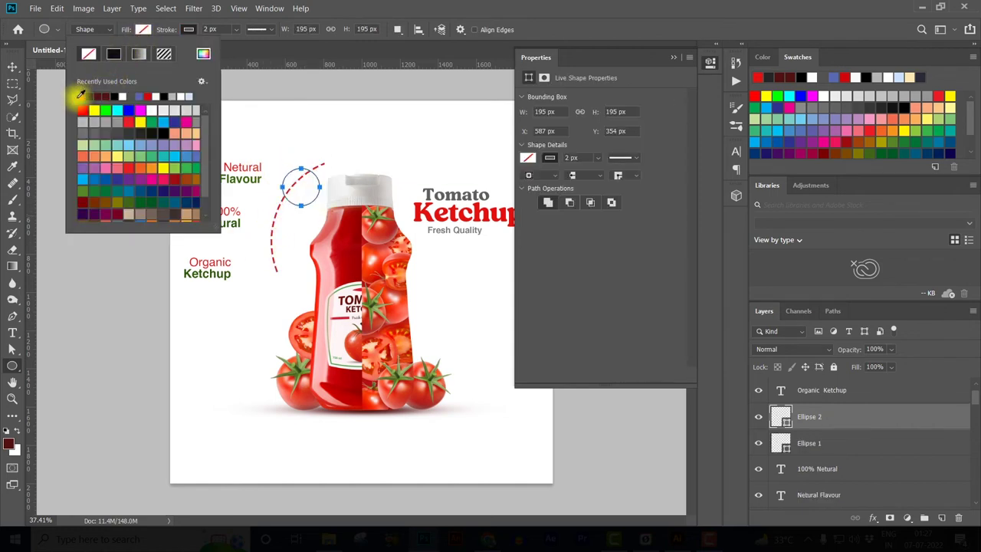
click(81, 97)
click(188, 29)
click(142, 55)
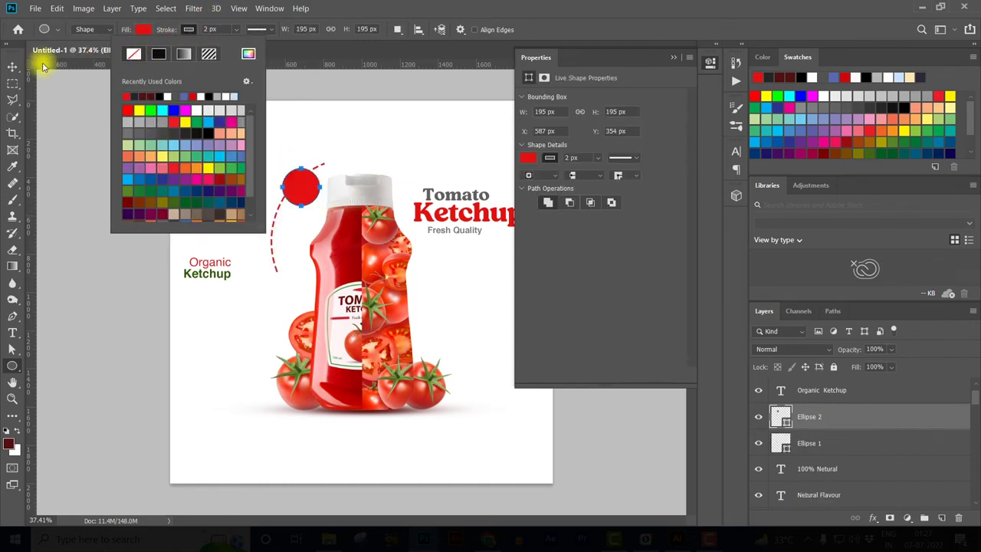
click(13, 67)
mouse_move(303, 217)
mouse_down()
mouse_move(294, 205)
mouse_move(278, 283)
mouse_up()
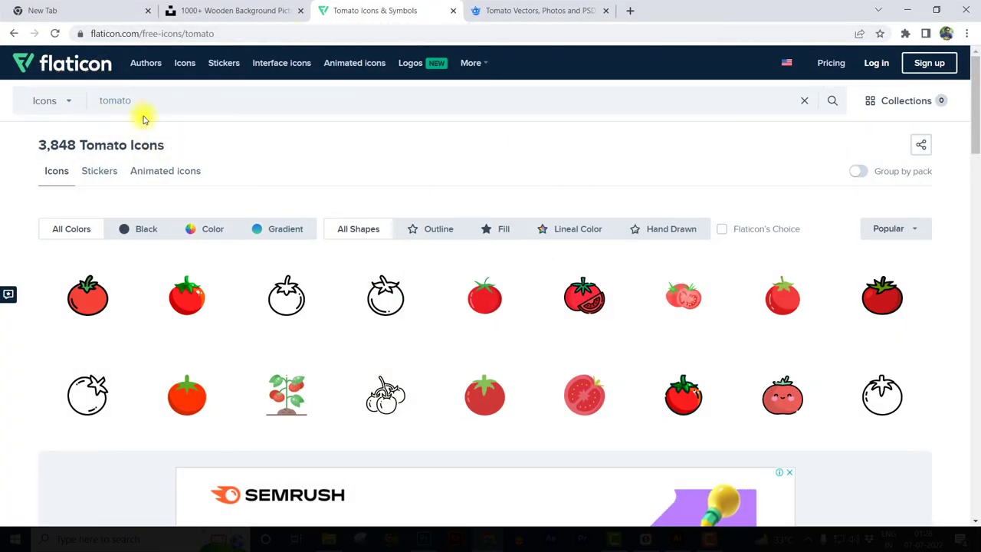
- Select the 'tomato' search term in Flaticon's search box
drag(148, 97, 99, 108)
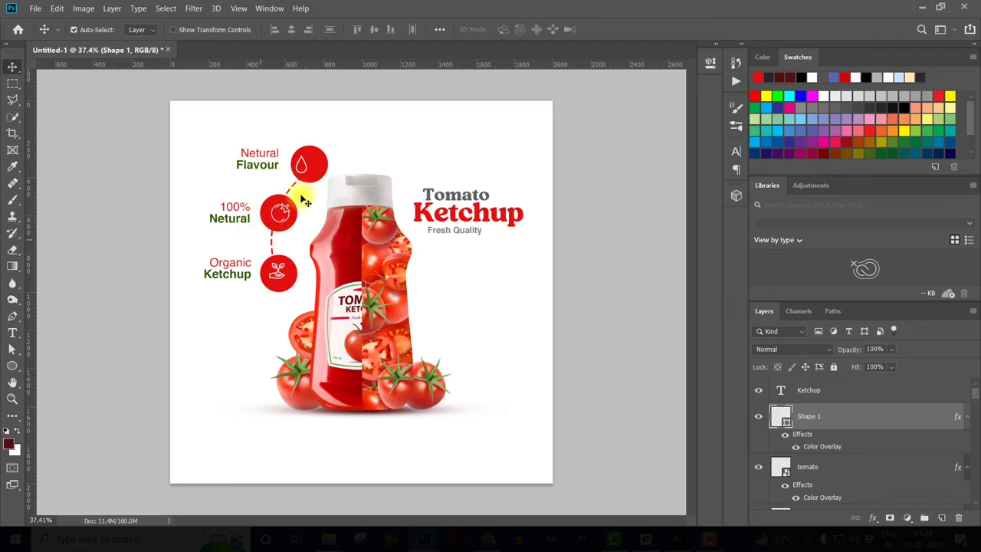
- Centre the droplet, tomato and plant icons inside their red circles
scroll(288, 156, up, 3)
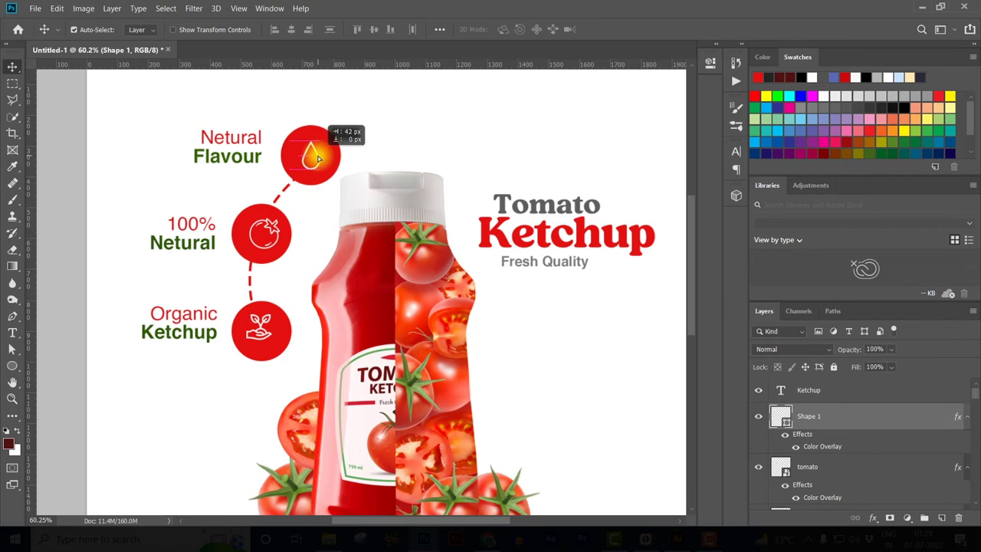
drag(315, 158, 317, 158)
drag(280, 236, 272, 232)
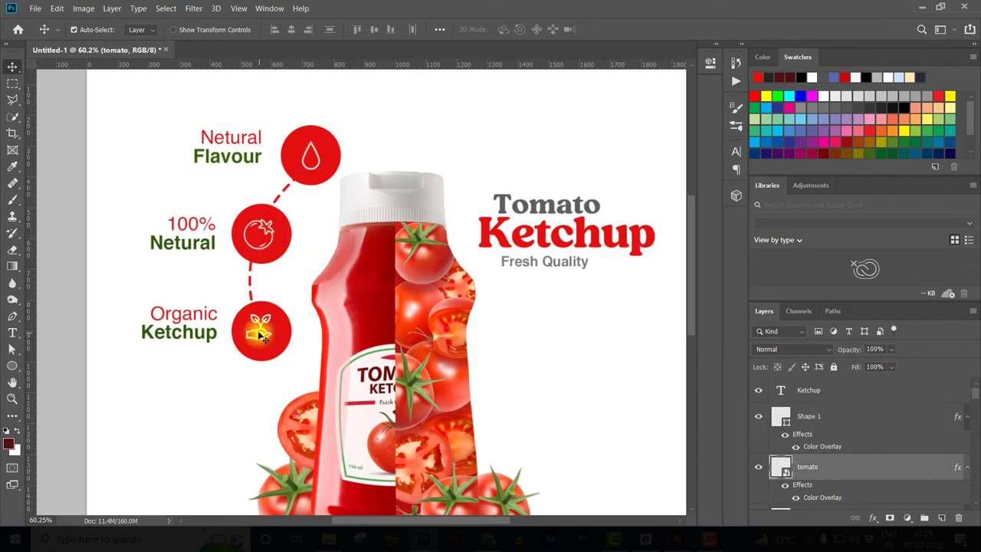
drag(260, 335, 262, 337)
scroll(422, 186, down, 3)
scroll(391, 178, up, 1)
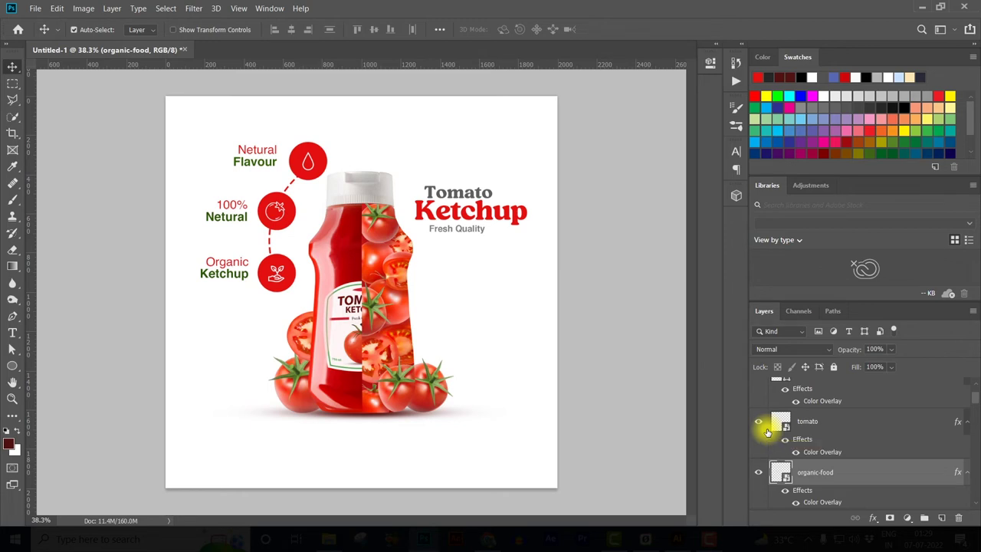
- Check the dashed arc's layer, then select the leaf layer with the Move tool
scroll(767, 432, up, 3)
click(12, 366)
text(5)
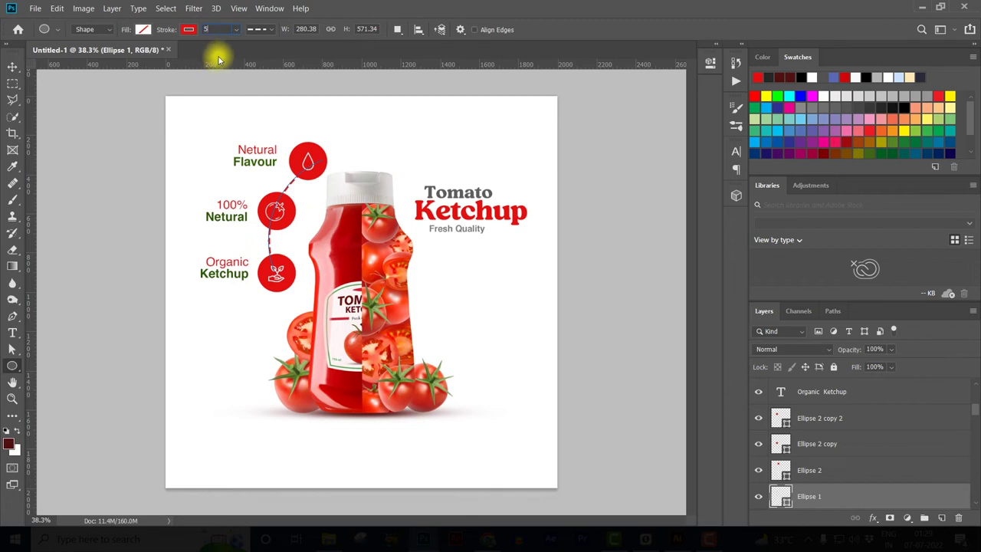
click(12, 66)
scroll(426, 214, down, 2)
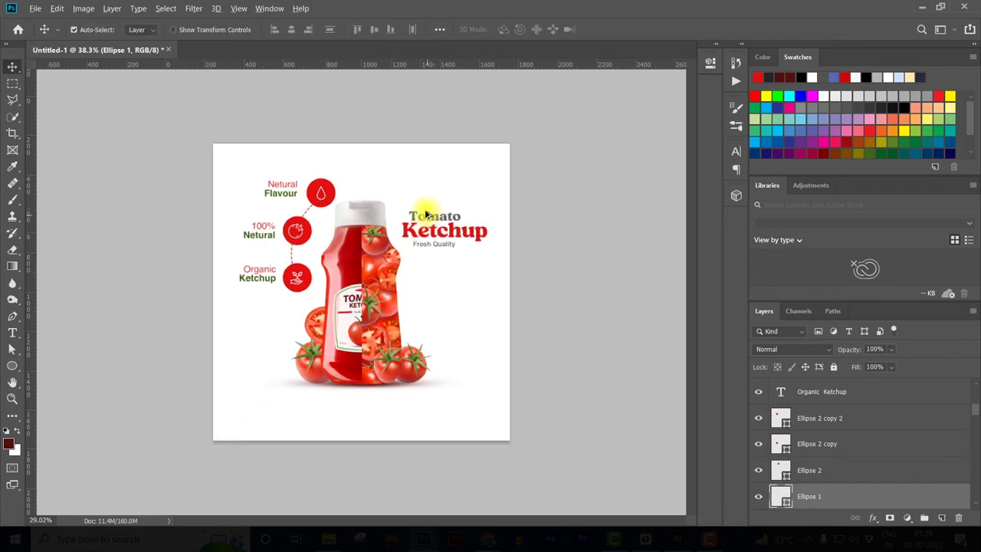
scroll(366, 197, up, 2)
click(371, 197)
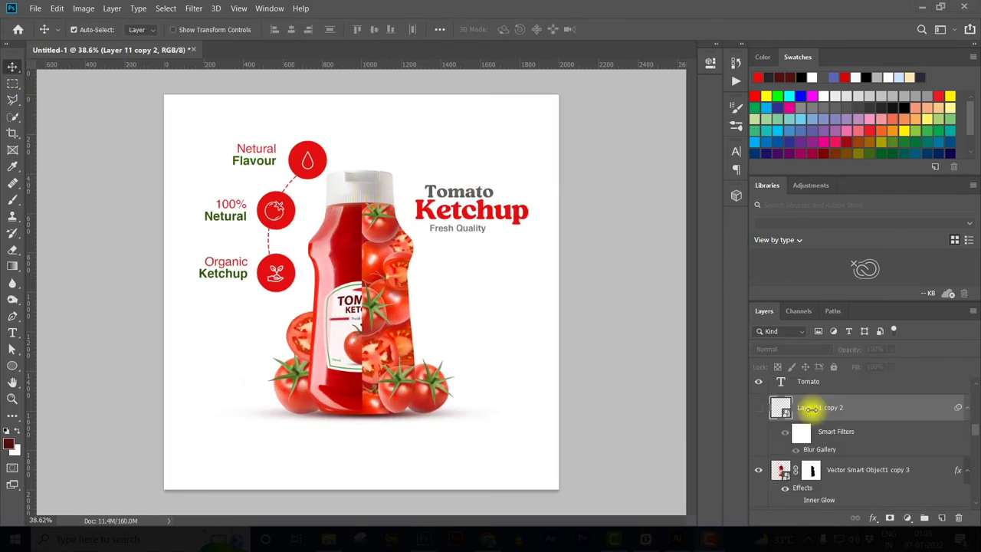
- Show the leaf layer and place a rotated, scaled leaf copy beside the bottle
click(759, 408)
mouse_move(478, 344)
mouse_down()
mouse_move(290, 328)
mouse_move(505, 253)
mouse_move(512, 276)
mouse_move(489, 272)
mouse_up()
key(ctrl+t)
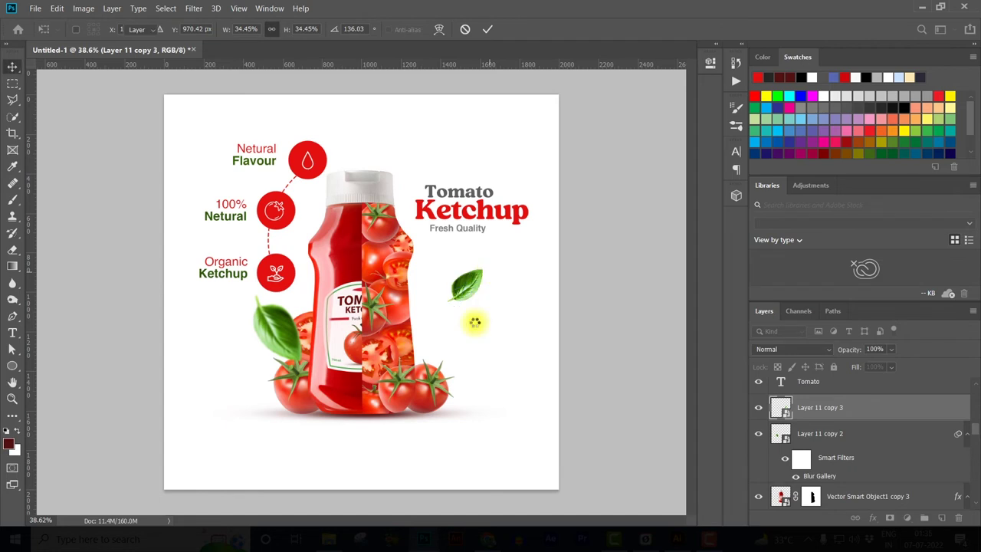
click(516, 288)
- Add a small leaf copy just left of the Netural Flavour label
mouse_move(474, 286)
mouse_down()
mouse_move(434, 159)
mouse_move(361, 103)
mouse_up()
key(ctrl+t)
drag(417, 155, 197, 171)
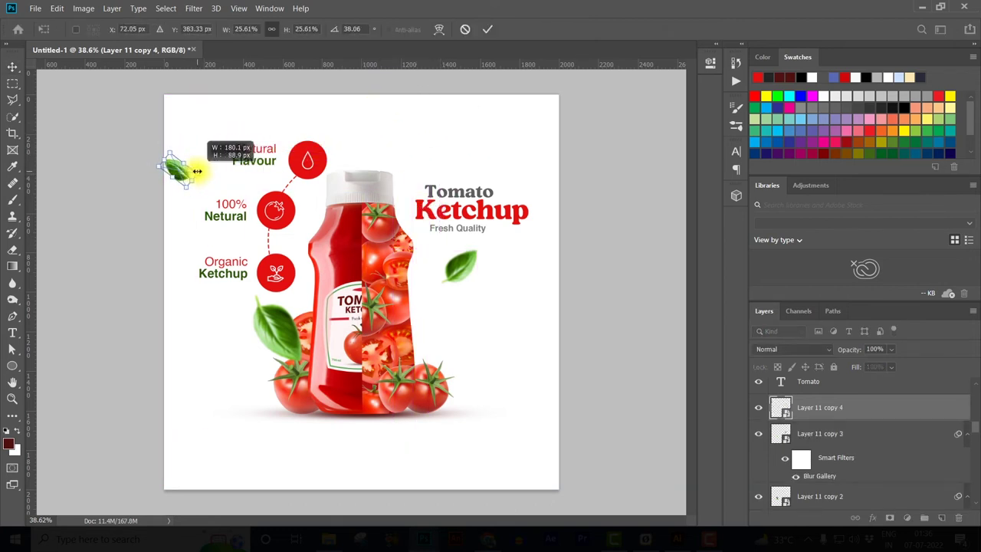
key(Return)
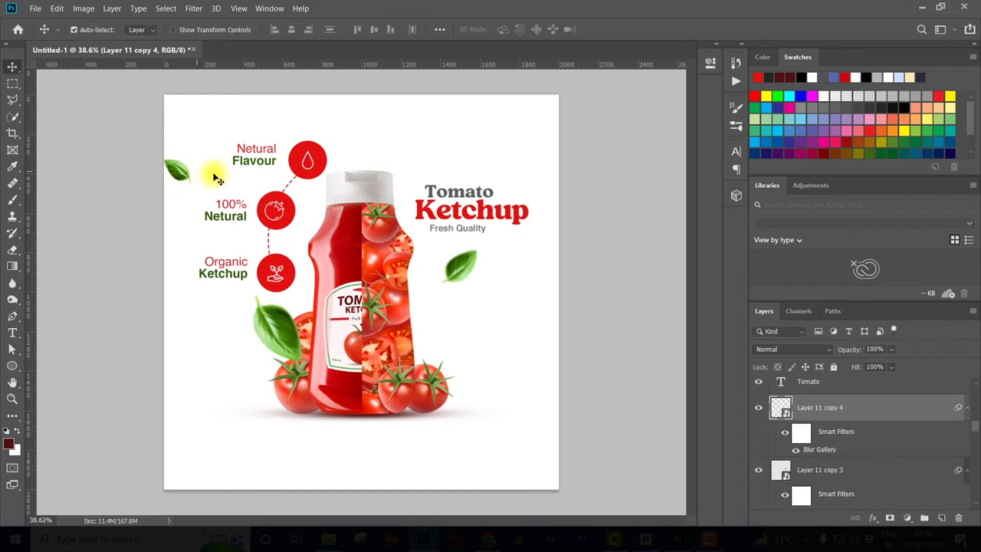
scroll(358, 288, down, 1)
drag(190, 177, 212, 177)
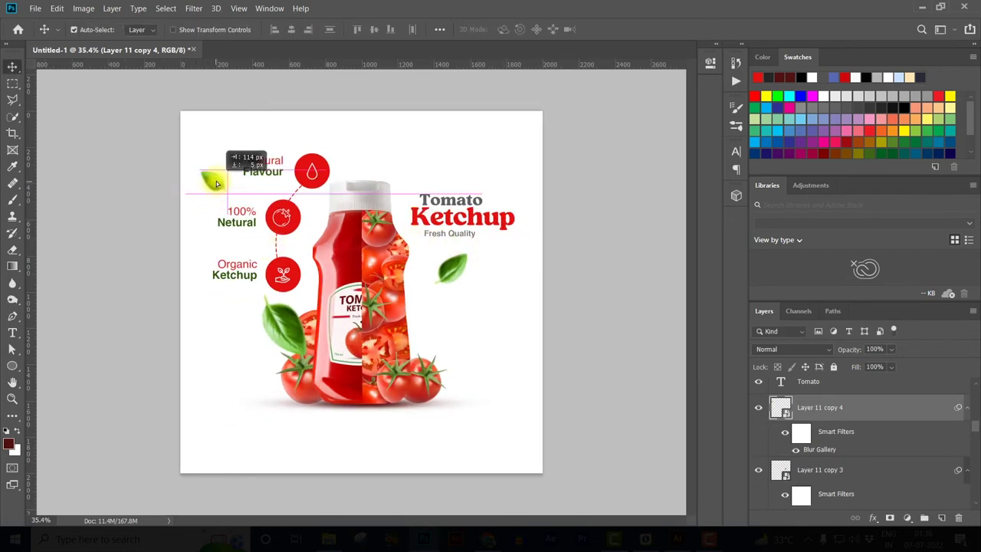
scroll(385, 252, up, 1)
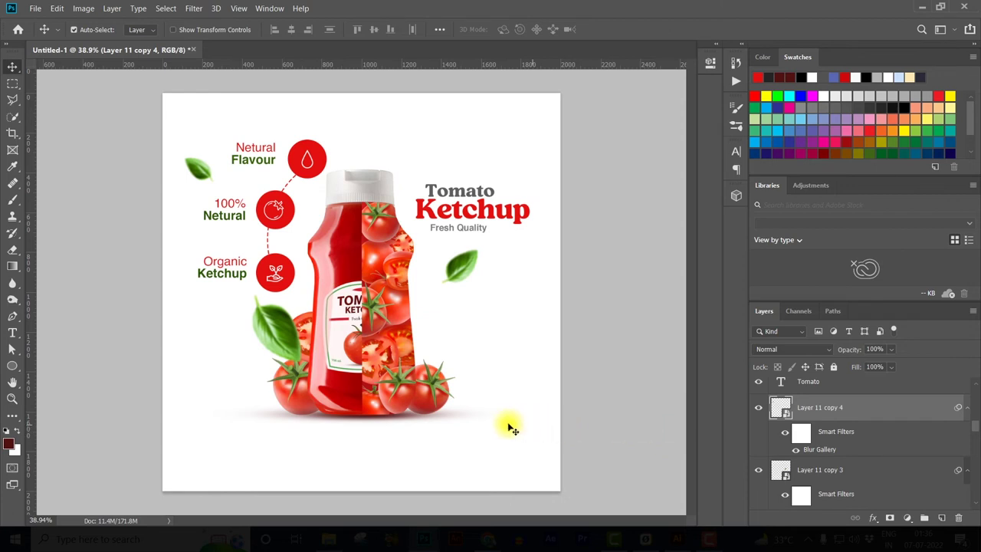
- Duplicate two tomatoes from beside the bottle down to the bottom edge
click(433, 389)
drag(506, 436, 423, 489)
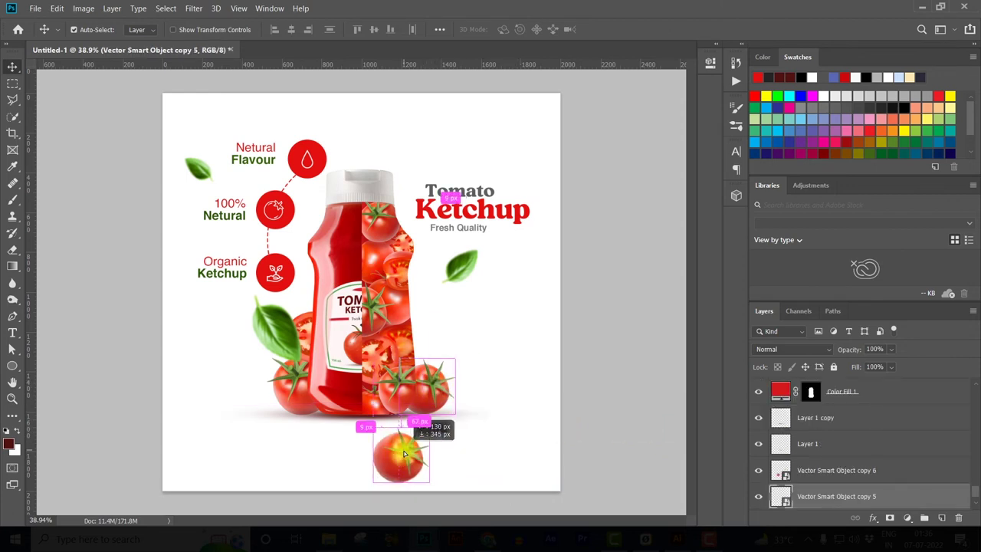
click(291, 387)
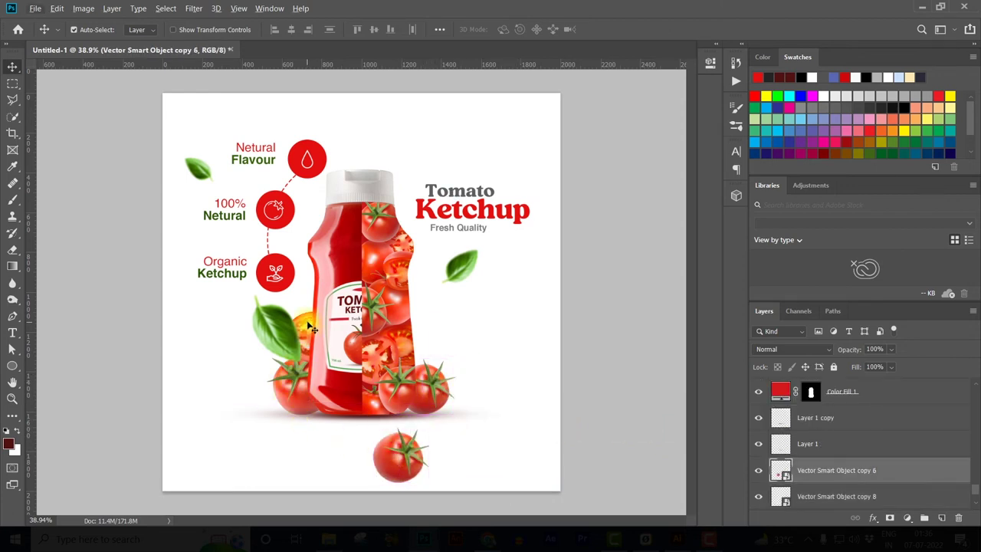
mouse_move(300, 337)
mouse_down()
mouse_move(352, 493)
mouse_move(399, 479)
mouse_up()
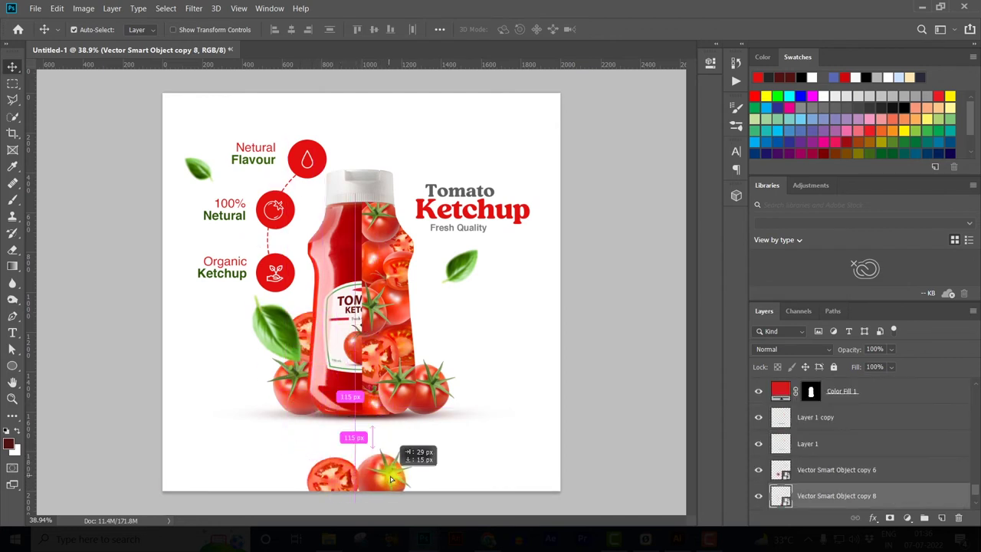
click(396, 261)
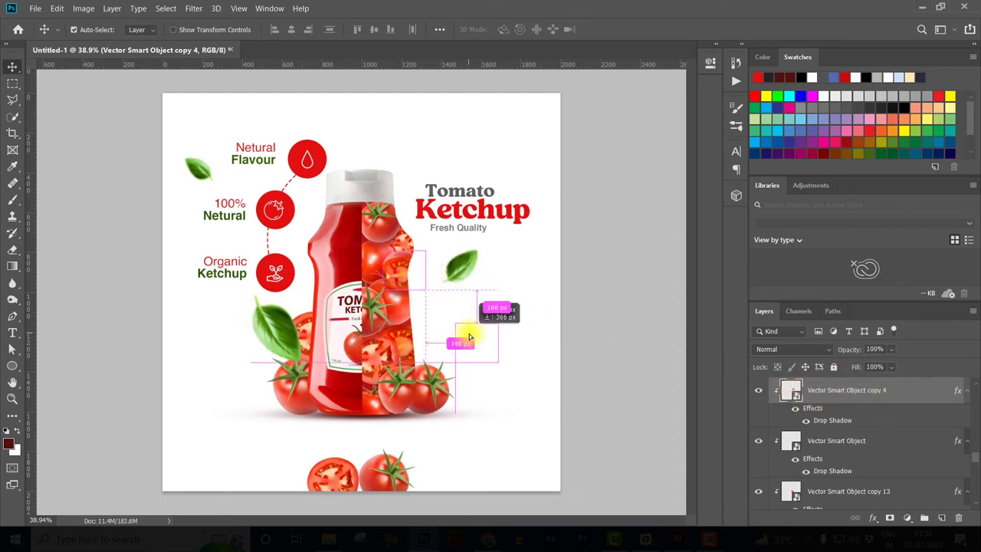
drag(414, 472, 448, 475)
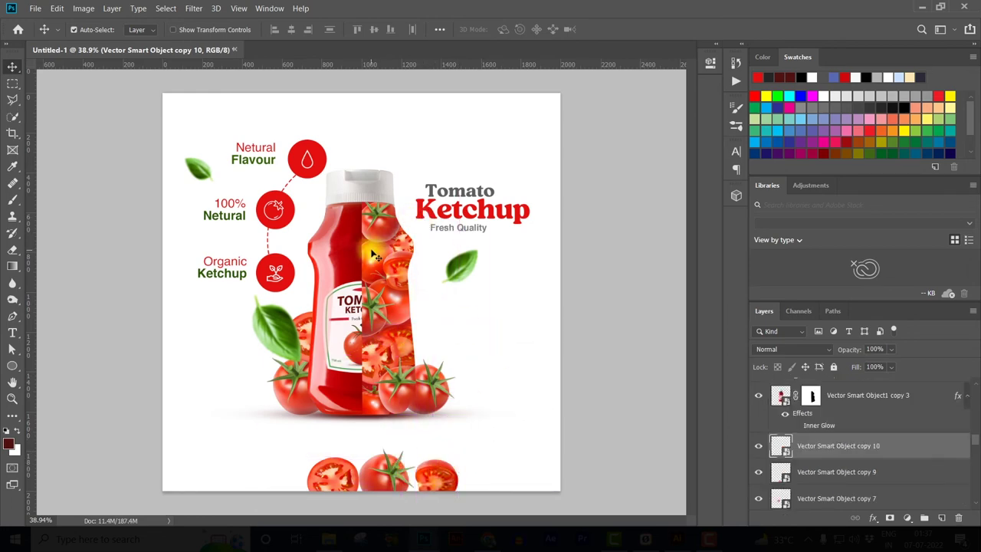
- Copy another tomato, clear its layer style, and place it in the bottom row
drag(376, 256, 499, 329)
right_click(843, 449)
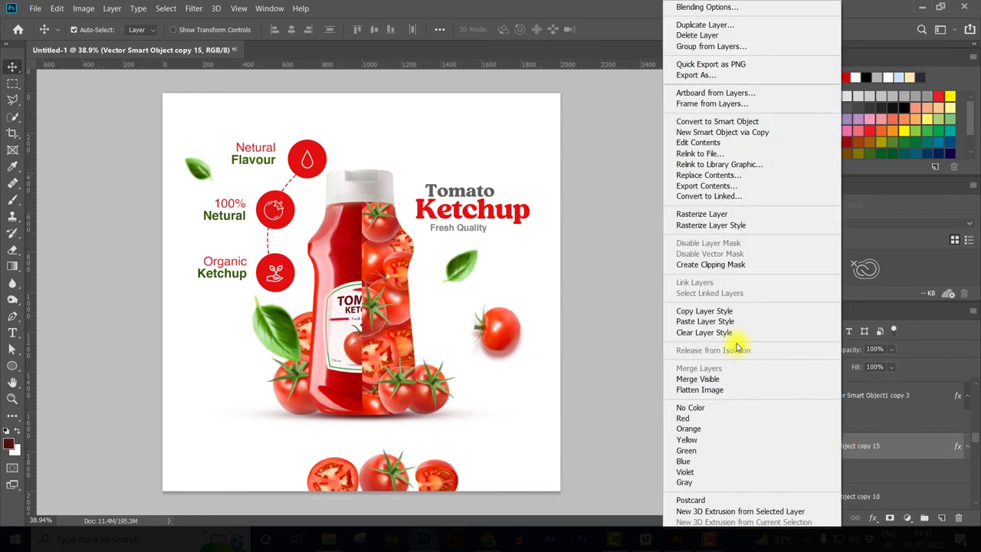
click(694, 332)
mouse_move(498, 330)
mouse_down()
mouse_move(285, 466)
mouse_move(309, 449)
mouse_move(295, 466)
mouse_up()
key(ctrl+t)
key(Return)
- Add more rotated tomato copies toward the right of the bottom row
drag(373, 484, 460, 468)
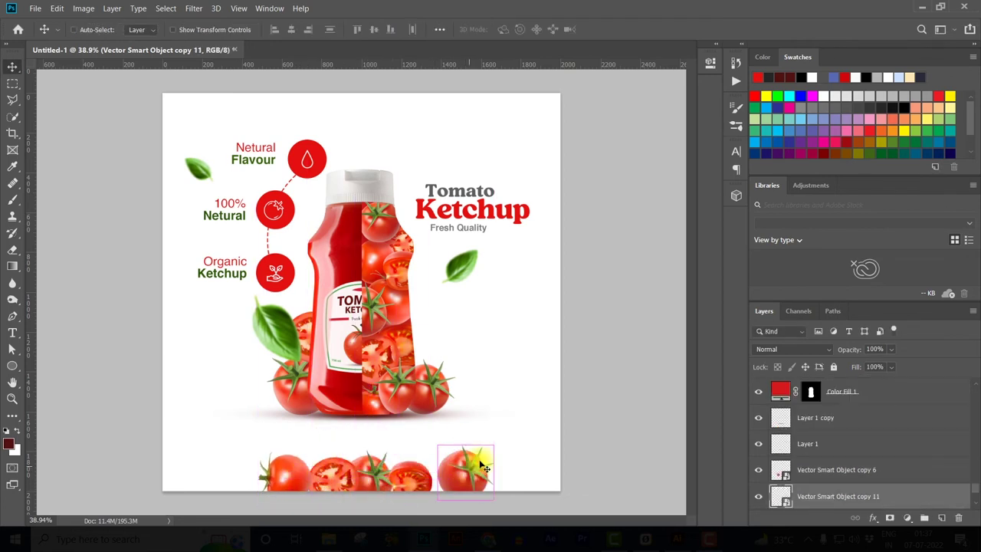
key(ctrl+t)
drag(477, 414, 475, 469)
key(Return)
key(ctrl+t)
mouse_move(506, 502)
mouse_down()
mouse_move(465, 524)
mouse_move(491, 467)
mouse_up()
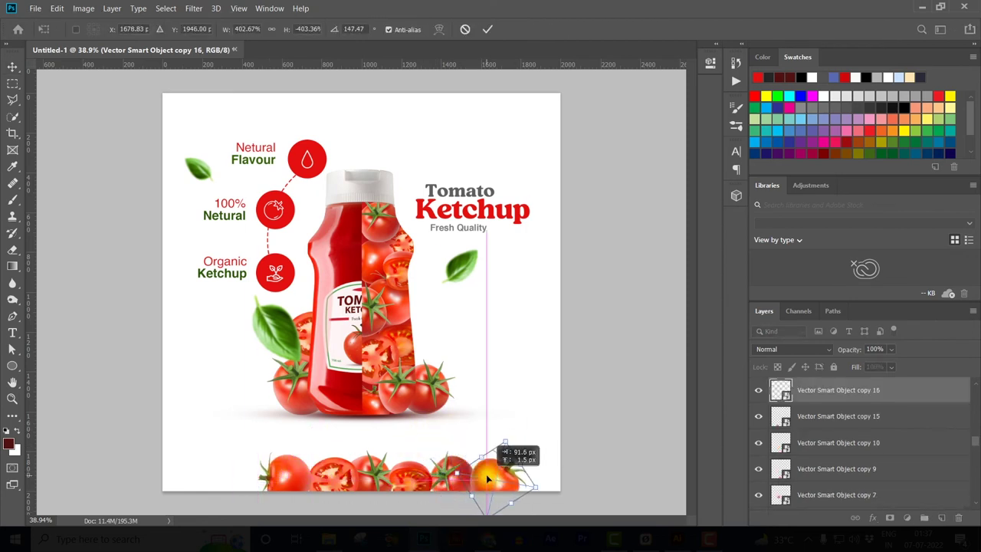
key(Return)
- Add rotated tomato copies at the bottom-left end of the row
mouse_move(398, 470)
alt+mouse_down()
mouse_move(270, 452)
mouse_move(245, 468)
alt+mouse_up()
key(ctrl+t)
key(Return)
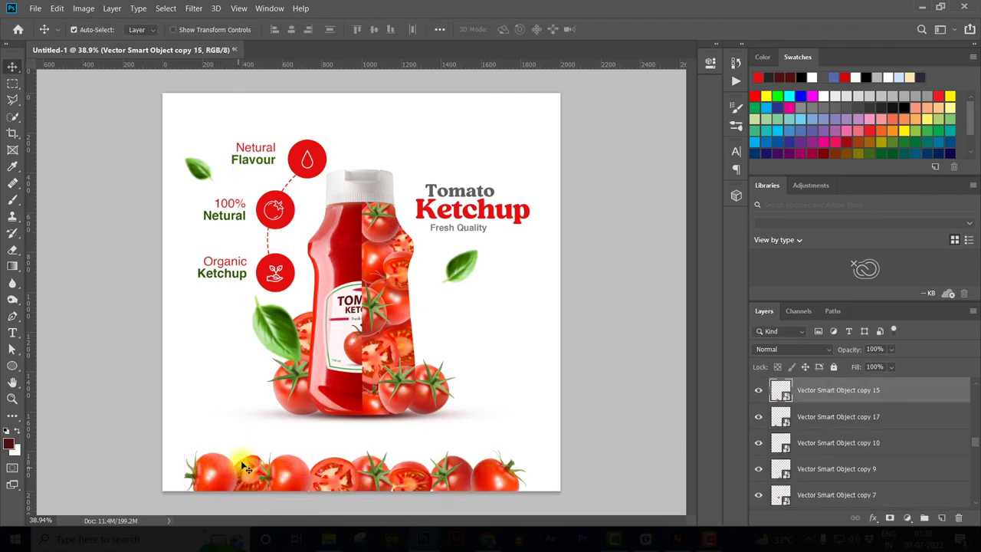
mouse_move(219, 473)
mouse_down()
mouse_move(186, 476)
mouse_move(149, 420)
mouse_up()
key(ctrl+t)
key(Return)
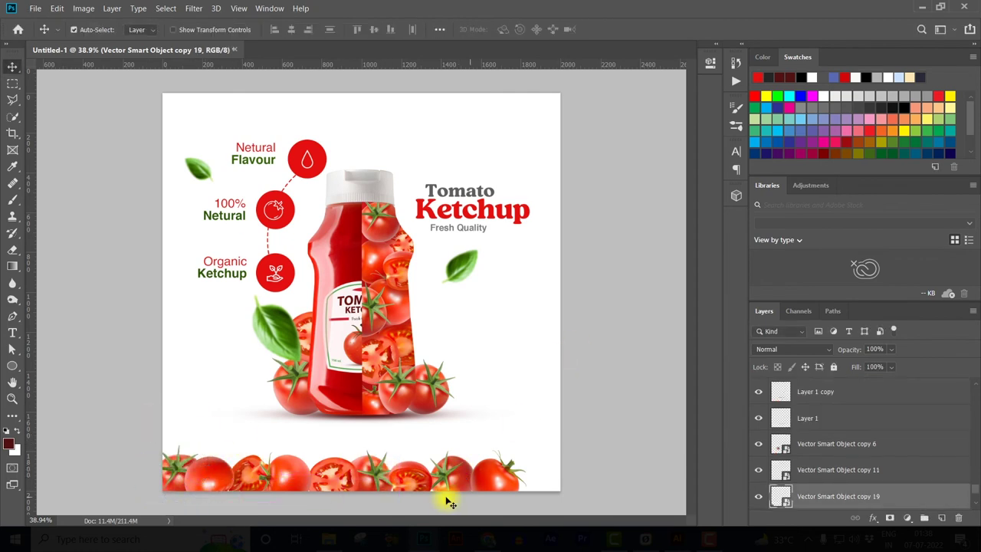
- Add a tomato at the row's right end and spread the row full width
alt+drag(372, 475, 540, 472)
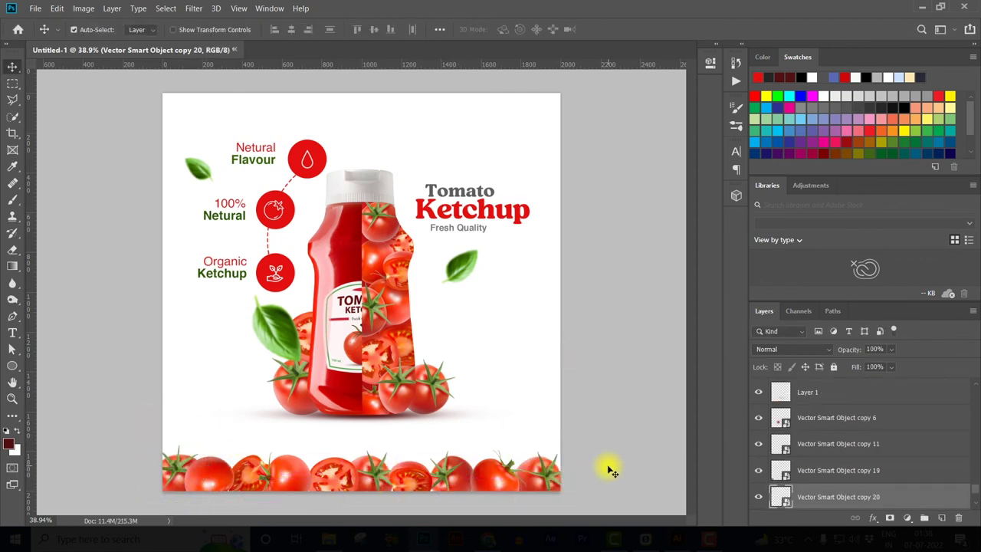
scroll(519, 382, down, 3)
scroll(447, 394, up, 2)
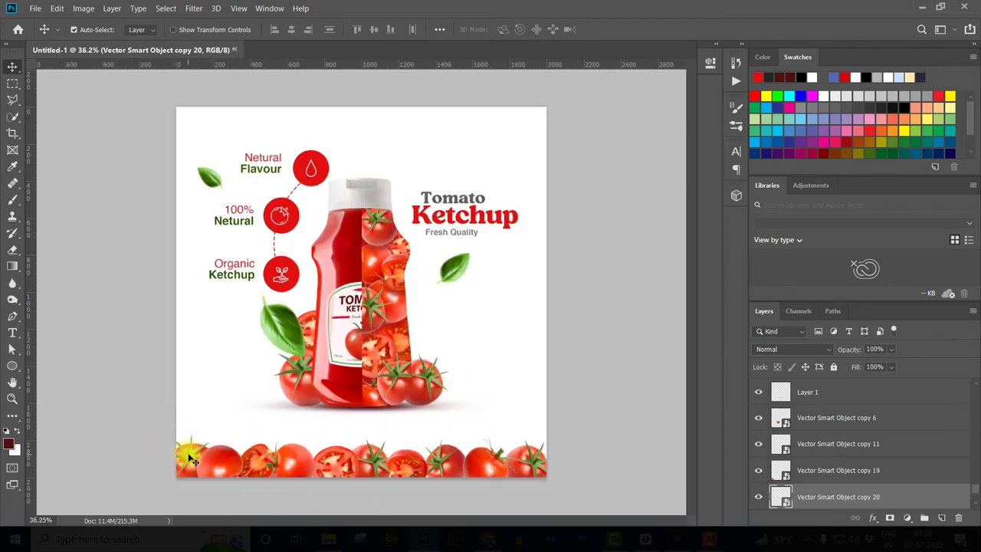
drag(135, 449, 570, 486)
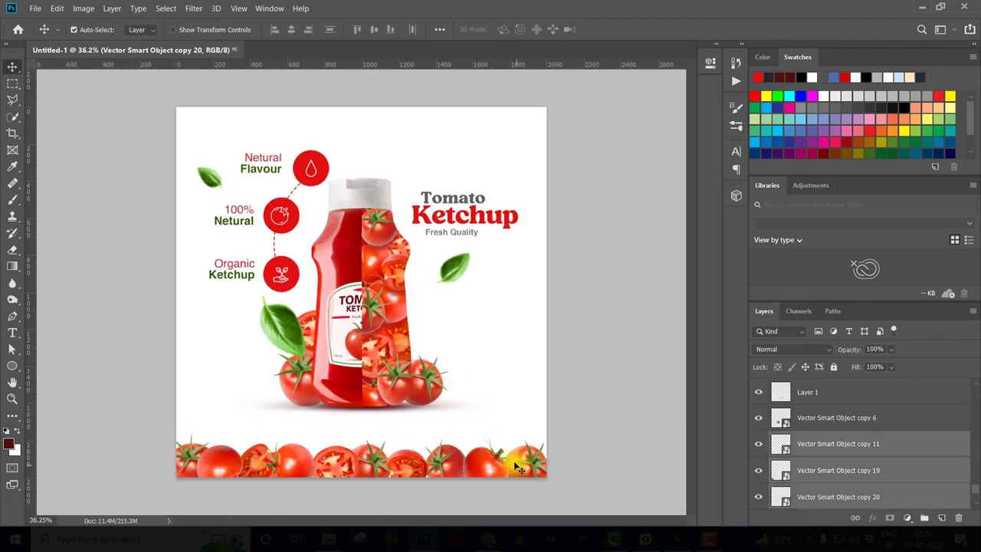
- Group the bottom-row tomato layers and duplicate the group
mouse_move(515, 463)
mouse_down()
mouse_move(469, 469)
mouse_move(478, 466)
mouse_up()
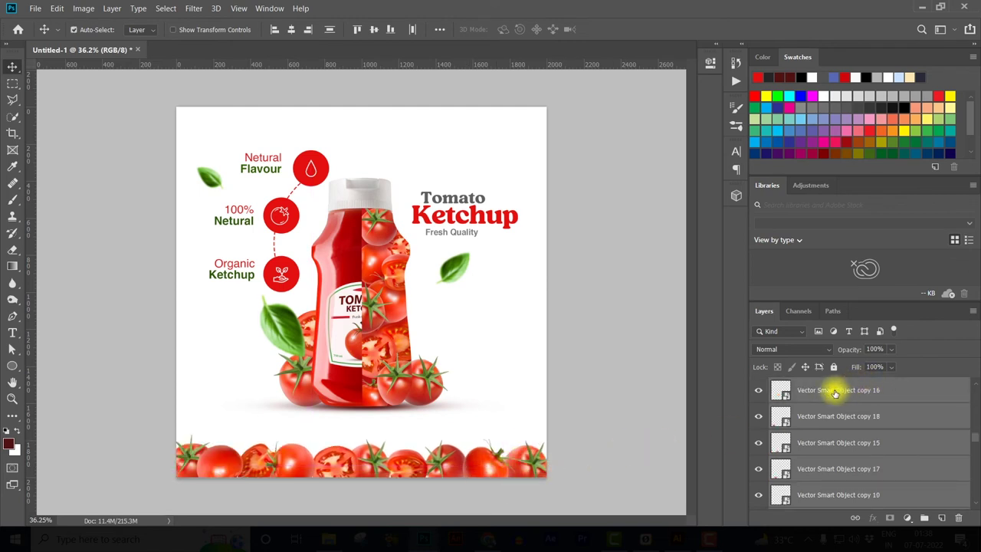
key(ctrl+g)
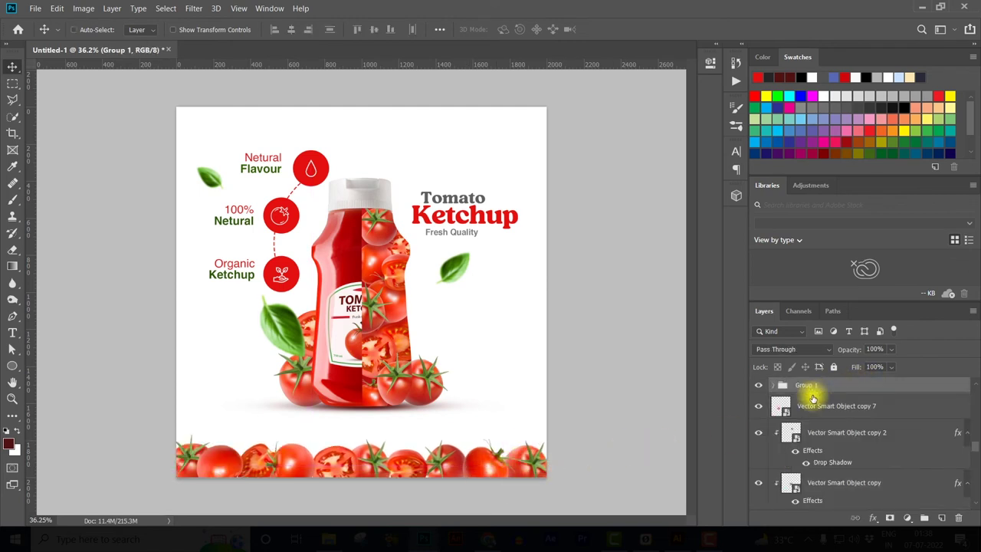
click(759, 386)
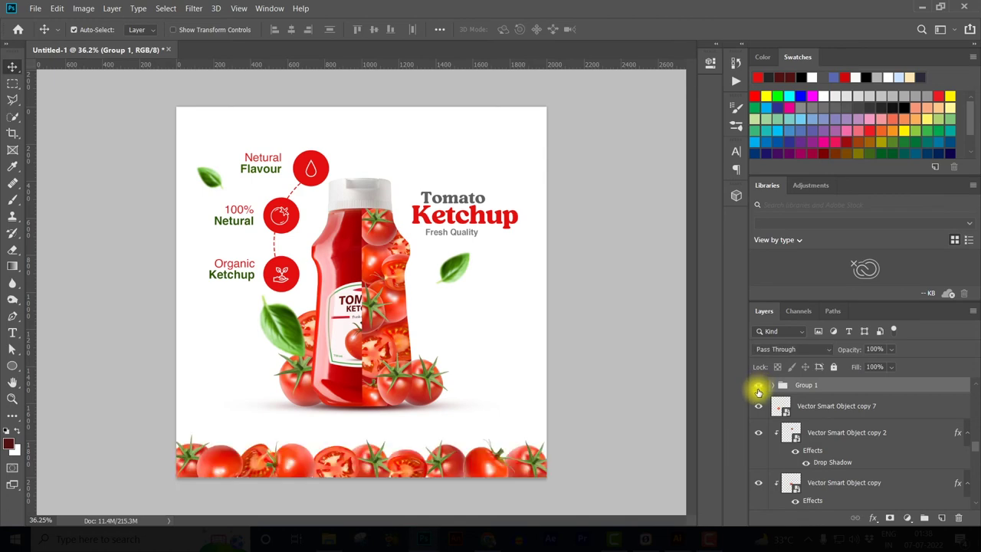
right_click(860, 390)
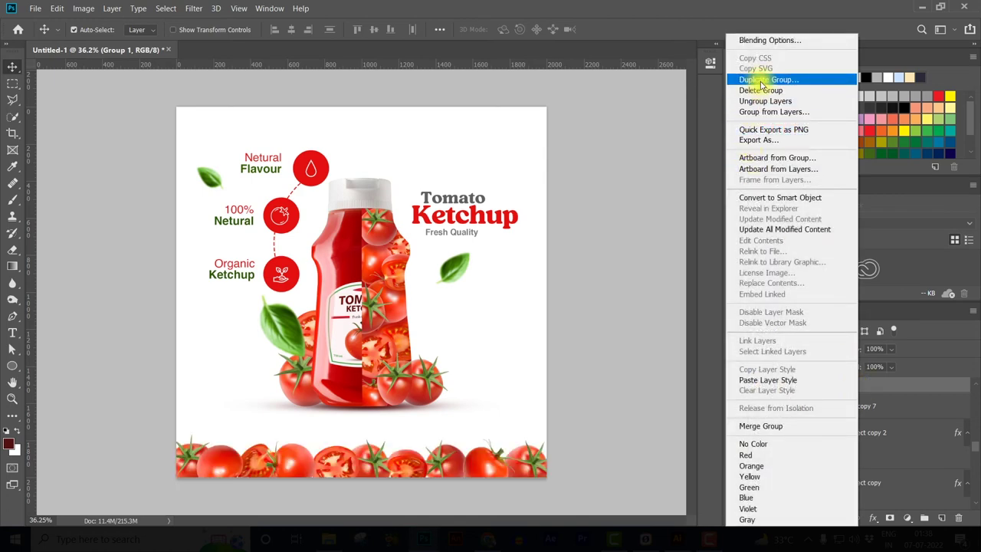
click(762, 80)
click(593, 143)
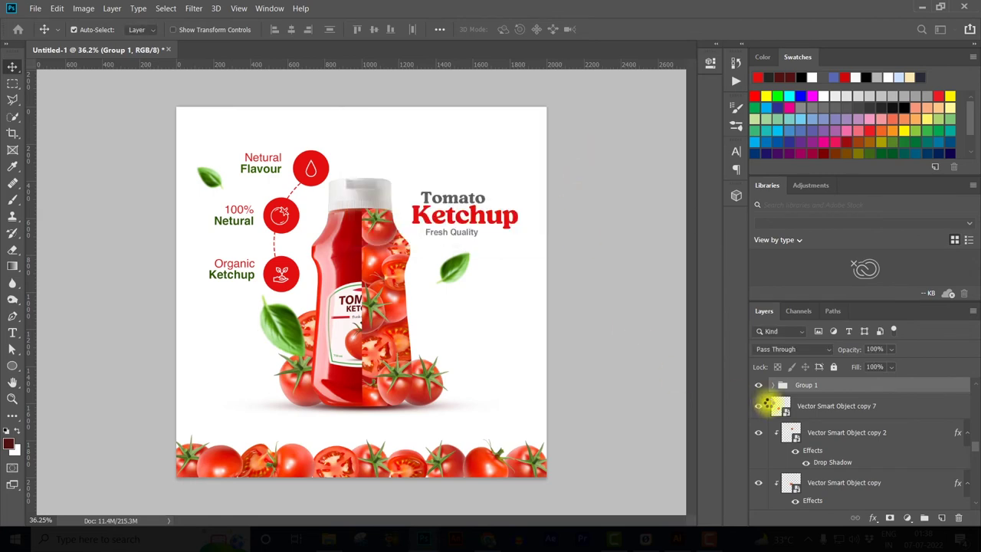
- Move the duplicated row to the top edge and flip it vertically
key(ctrl+t)
mouse_move(405, 464)
mouse_down()
mouse_move(402, 110)
mouse_move(407, 121)
mouse_up()
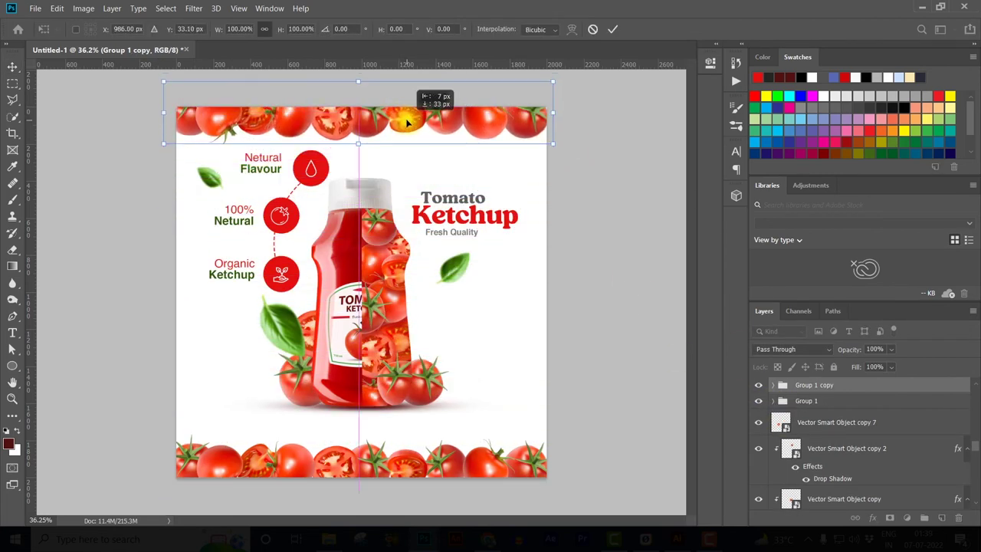
right_click(408, 122)
click(437, 290)
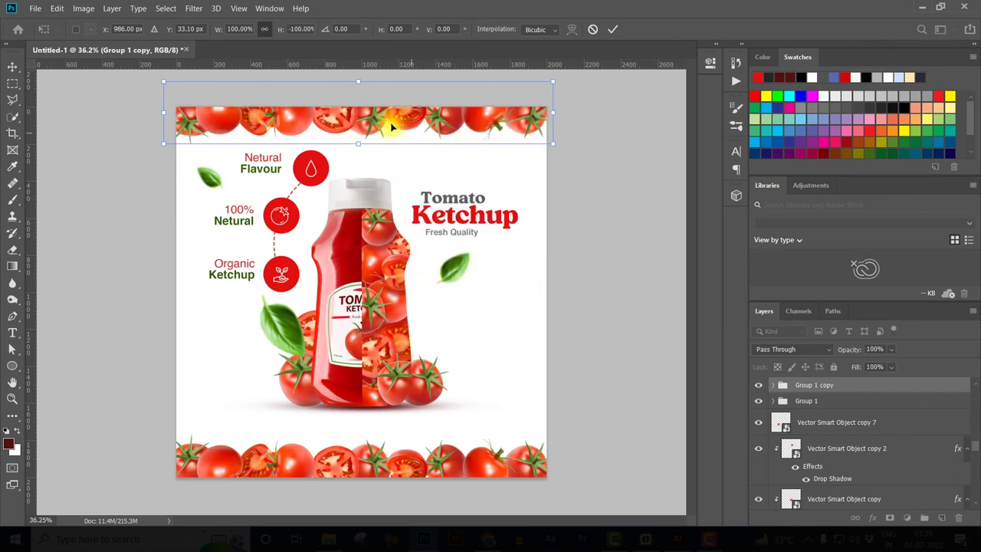
drag(397, 119, 400, 118)
key(ctrl+h)
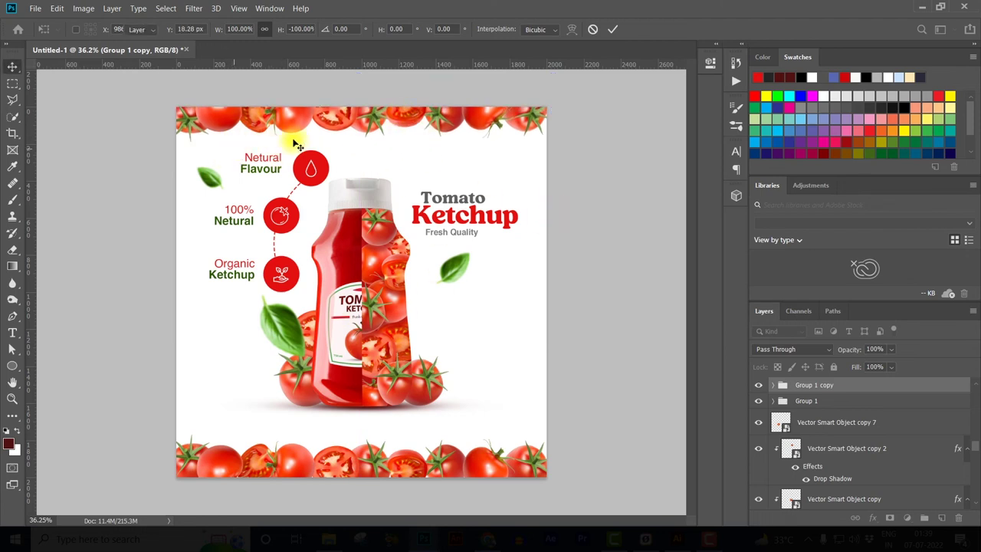
key(Return)
- Adjust the bottom row and nudge the bottle, headline and icons slightly down
drag(315, 466, 442, 466)
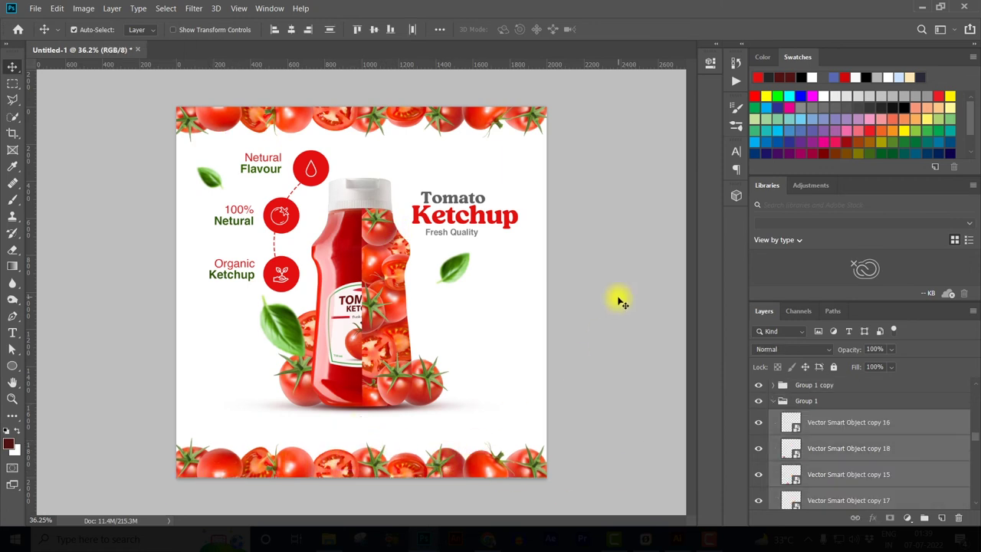
drag(620, 302, 558, 394)
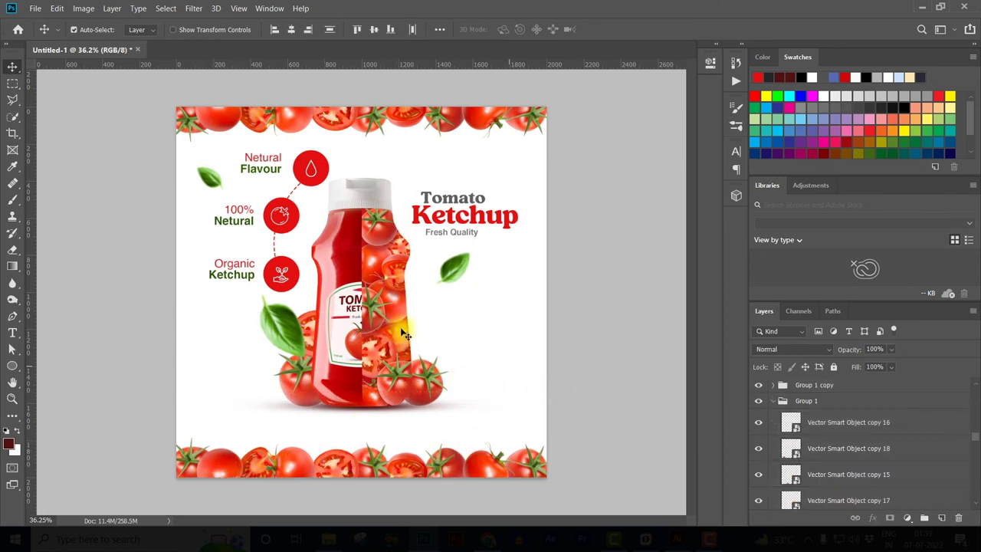
drag(360, 265, 358, 273)
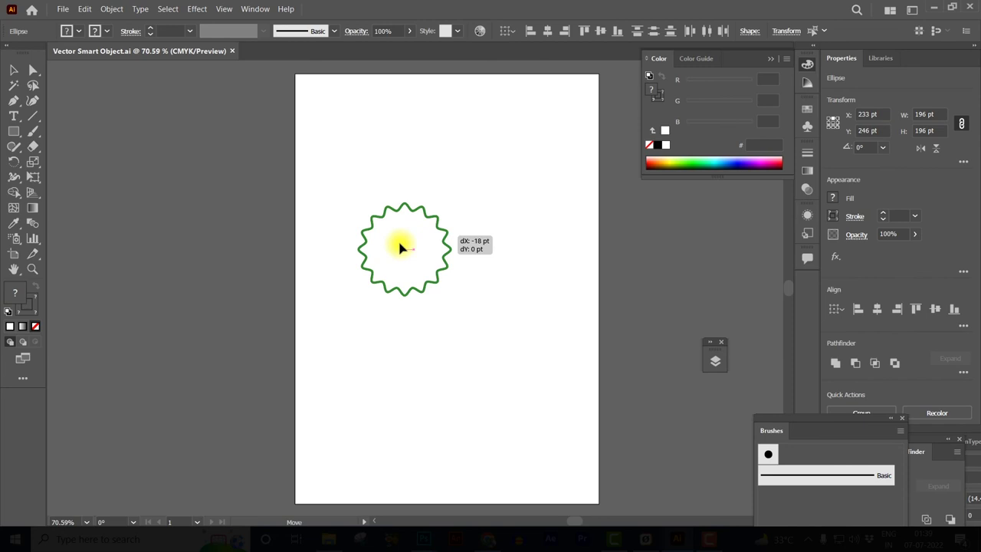
- Move the zig-zag badge circle to the left of the page and lower down
drag(401, 246, 273, 246)
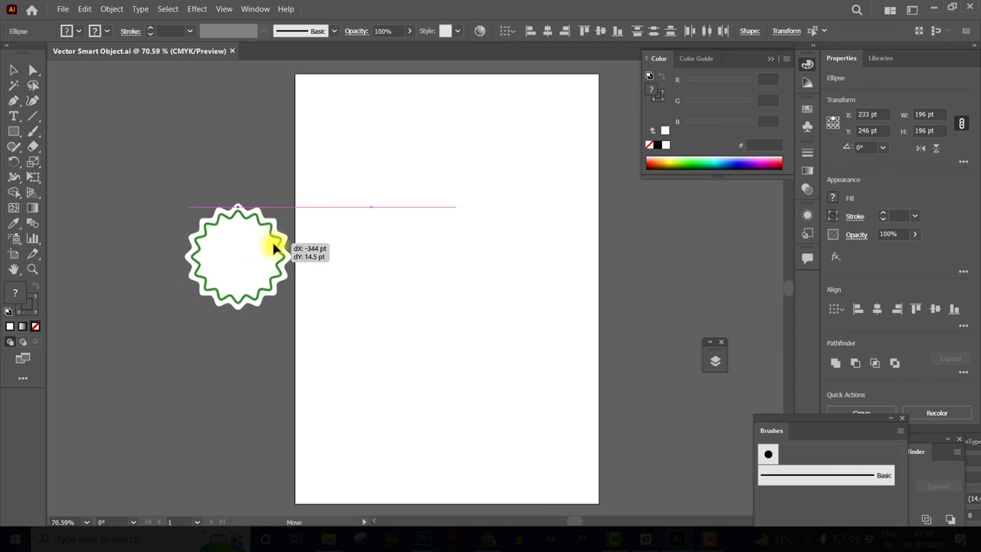
click(258, 165)
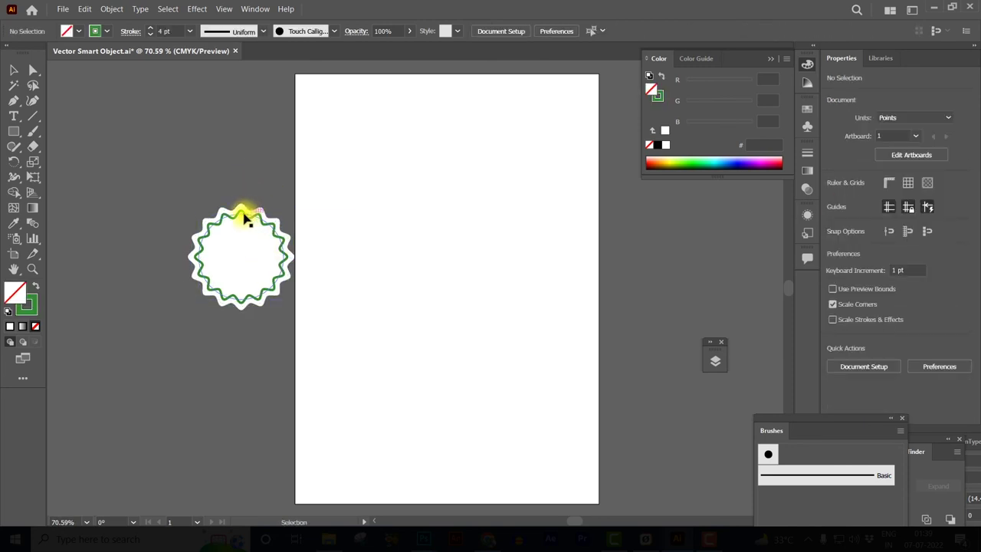
drag(255, 237, 253, 277)
click(190, 191)
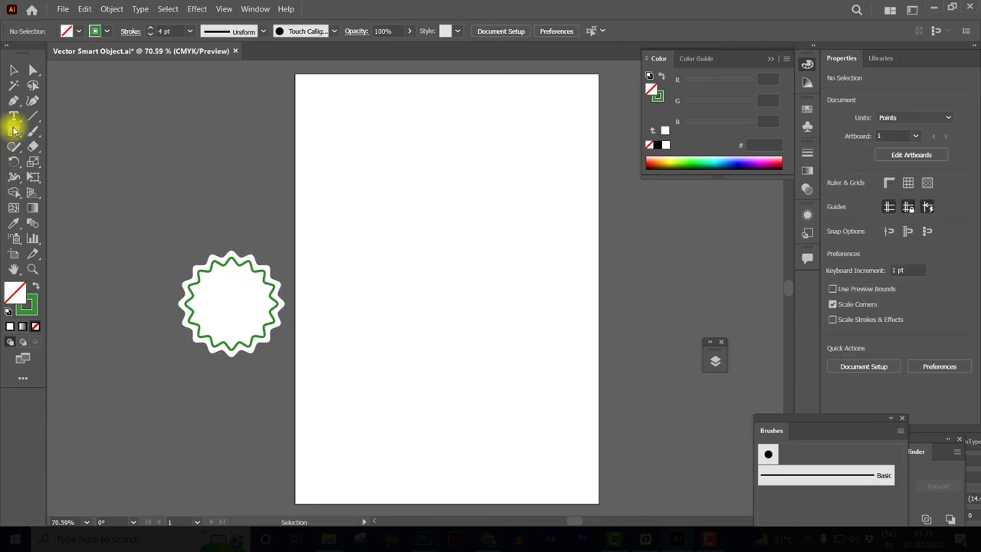
drag(14, 130, 165, 239)
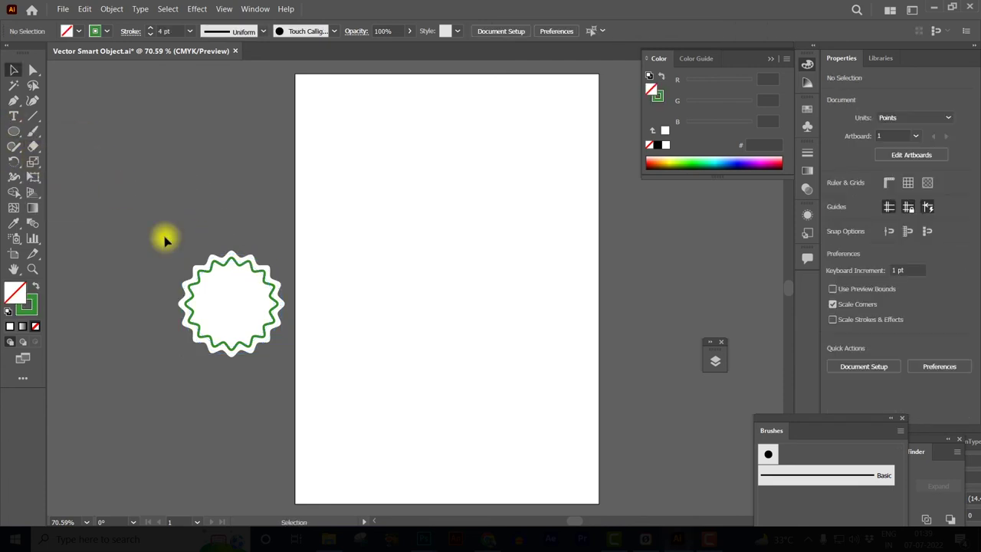
click(219, 259)
- Edit the circle's Zig Zag effect for shorter spikes and 16 finer ridges
click(807, 215)
click(807, 219)
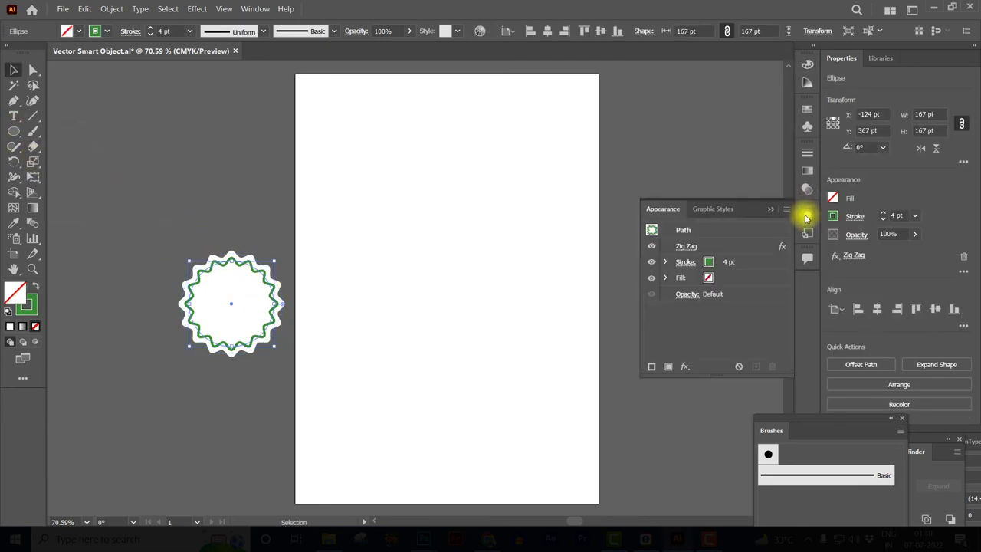
click(686, 246)
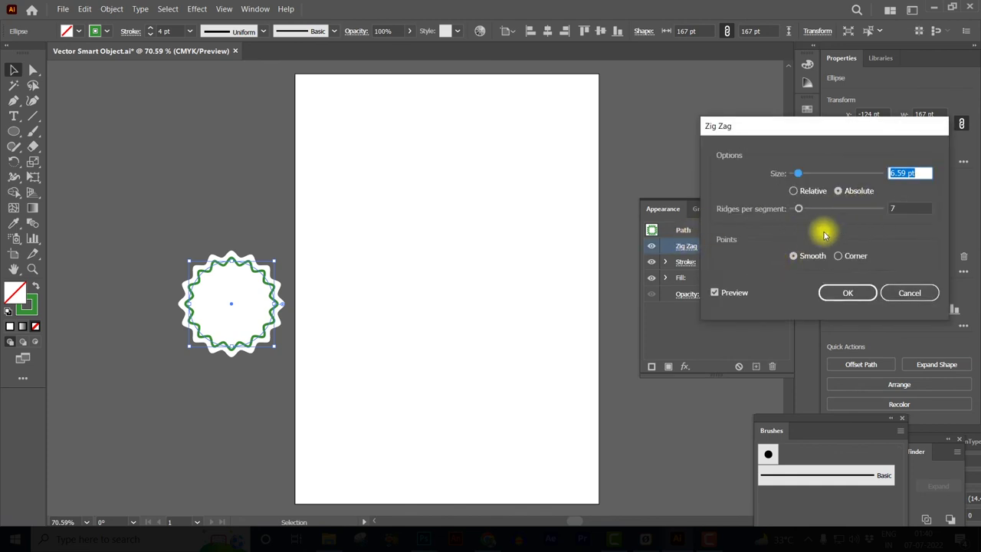
drag(800, 183, 818, 177)
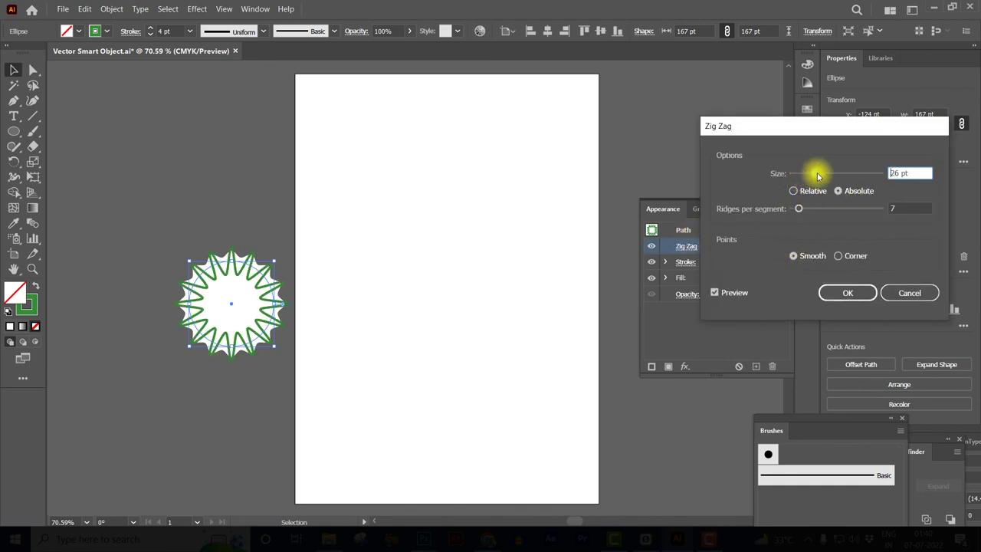
drag(799, 209, 807, 209)
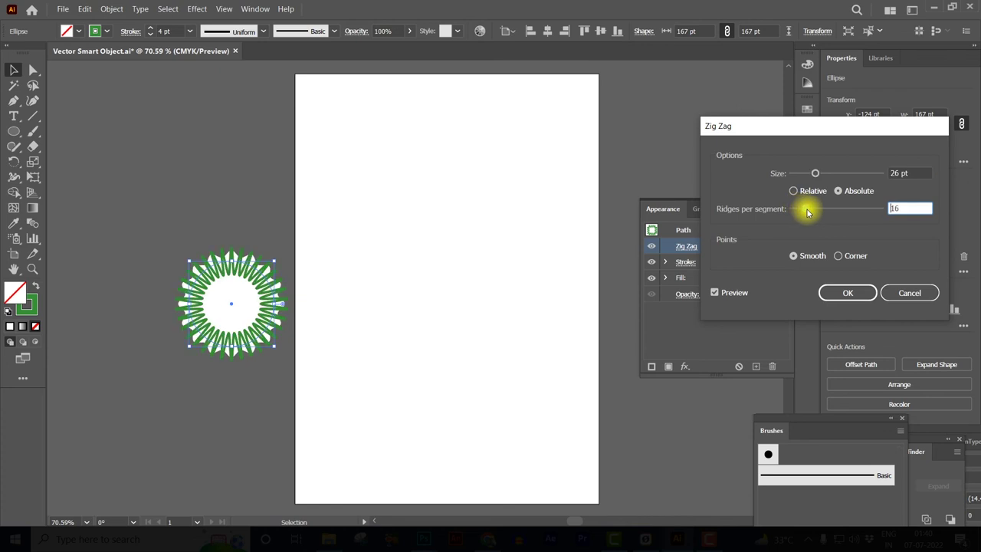
drag(815, 173, 797, 174)
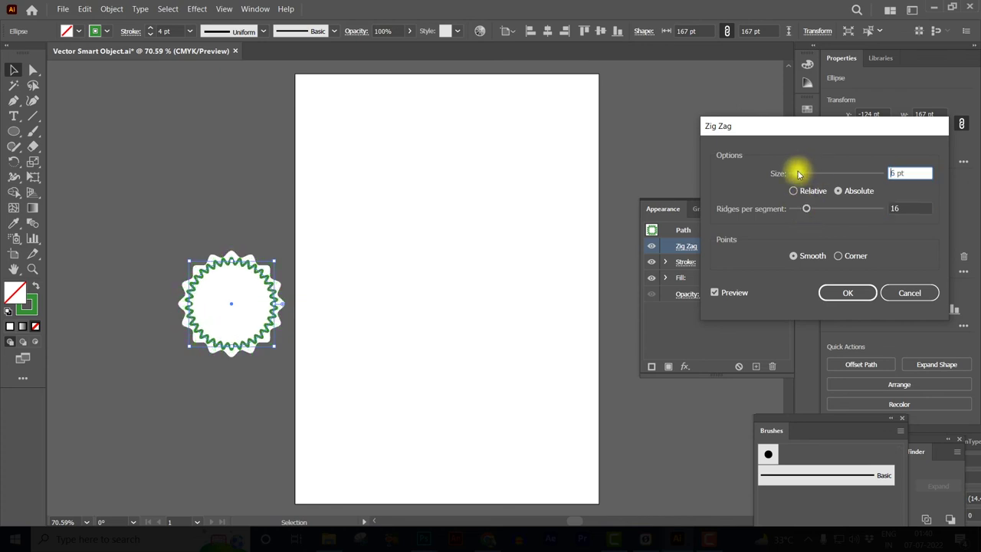
drag(806, 209, 798, 209)
click(848, 293)
click(214, 220)
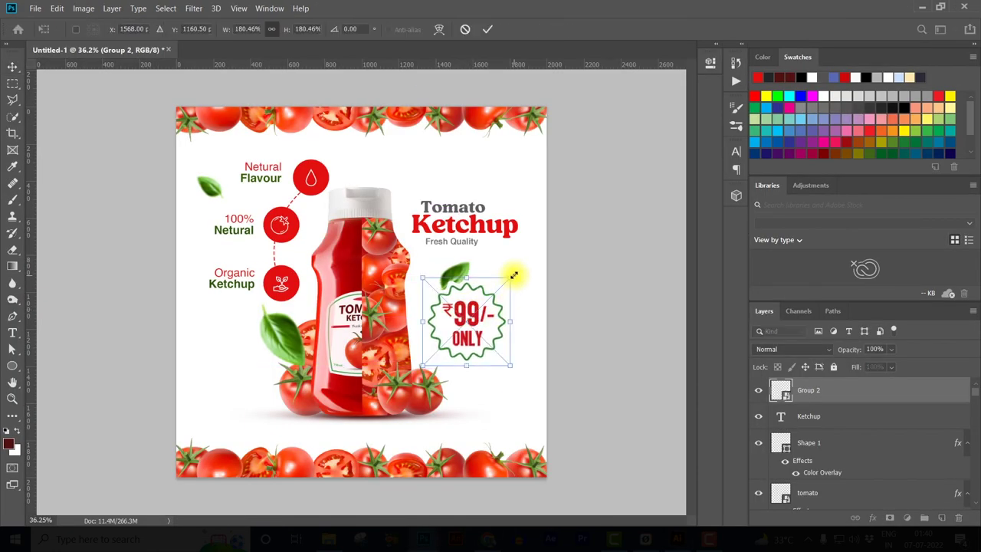
- Shrink the ₹99/- badge slightly and switch to the Unsplash wooden background results
drag(512, 276, 512, 282)
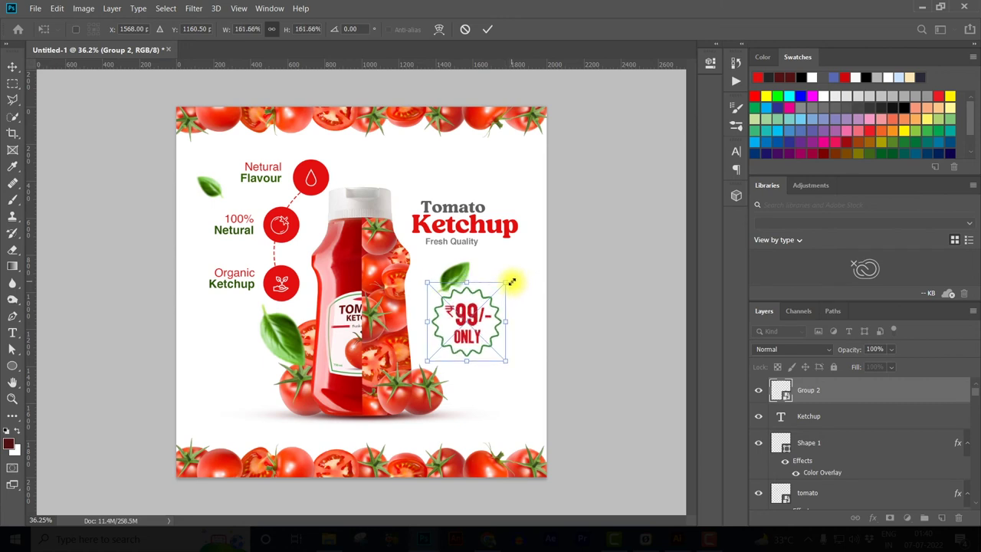
key(Return)
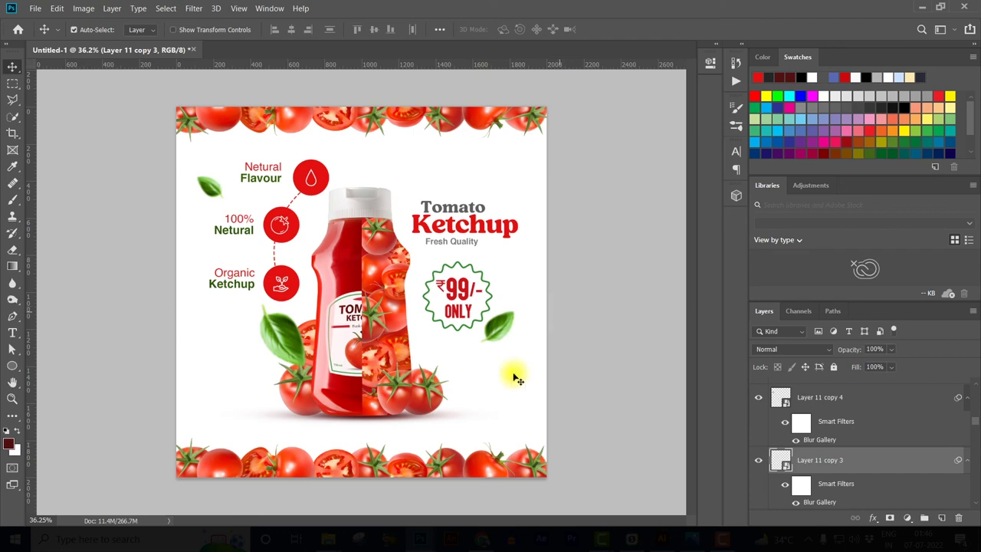
key(alt+Tab)
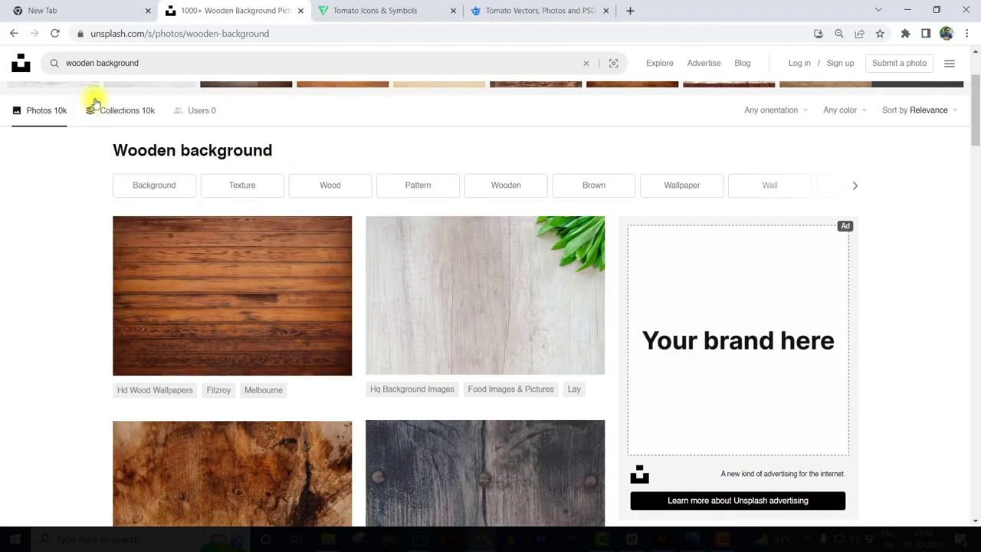
drag(166, 63, 70, 63)
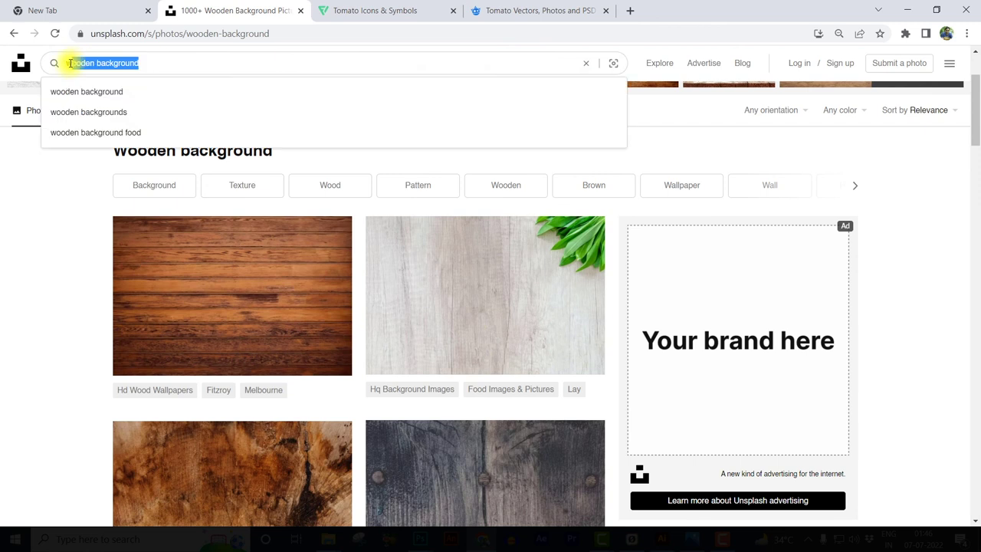
click(70, 198)
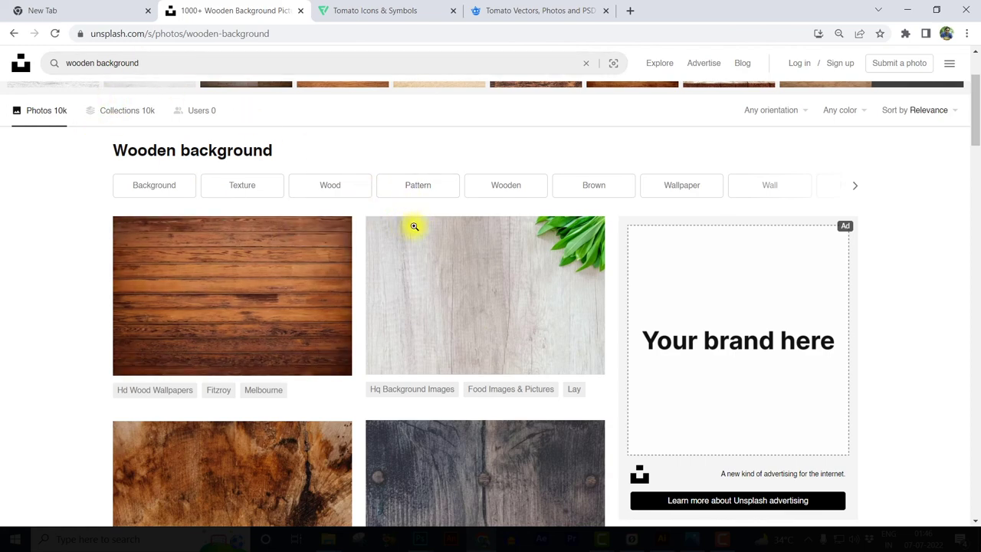
scroll(170, 254, down, 1)
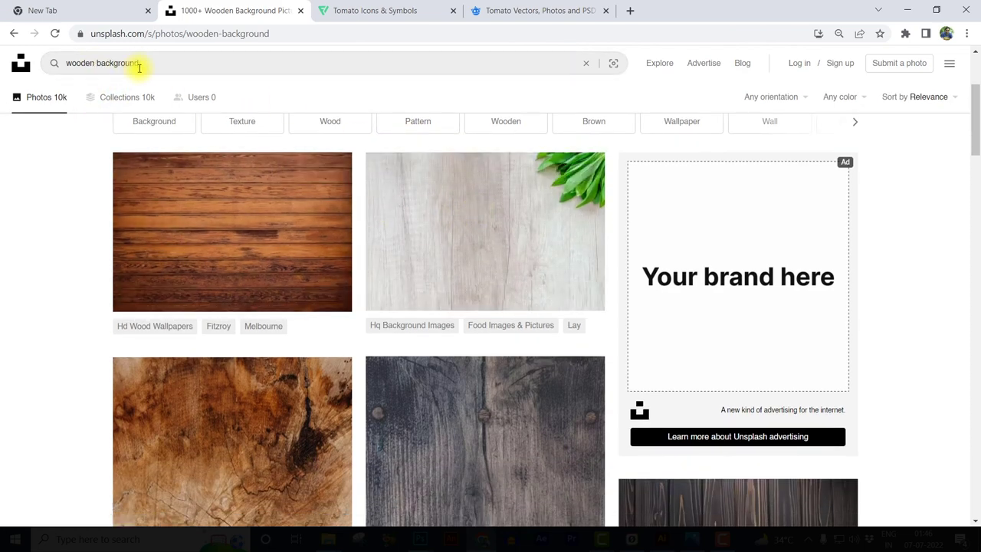
scroll(460, 261, down, 1)
scroll(473, 260, down, 4)
scroll(490, 263, down, 3)
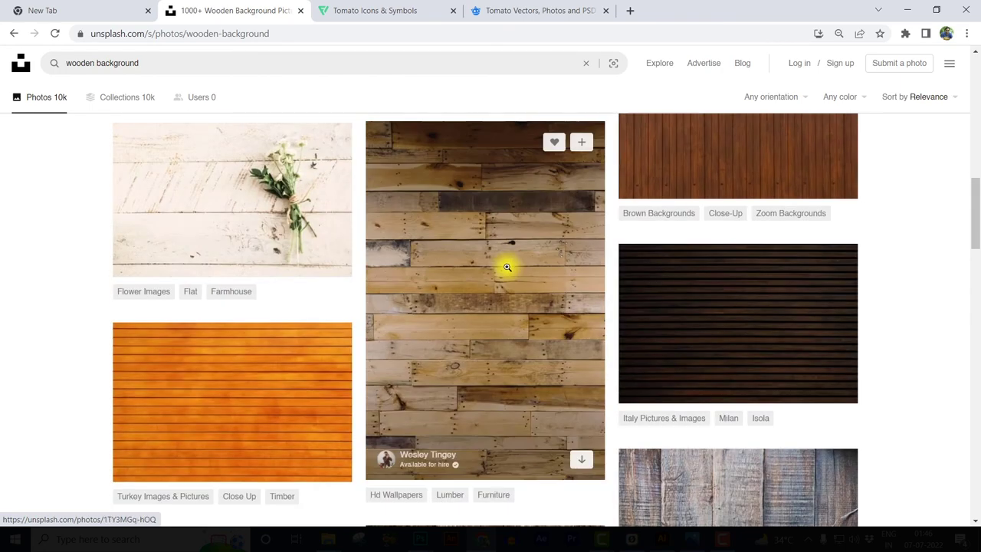
scroll(522, 266, down, 3)
scroll(645, 318, down, 1)
scroll(606, 299, up, 10)
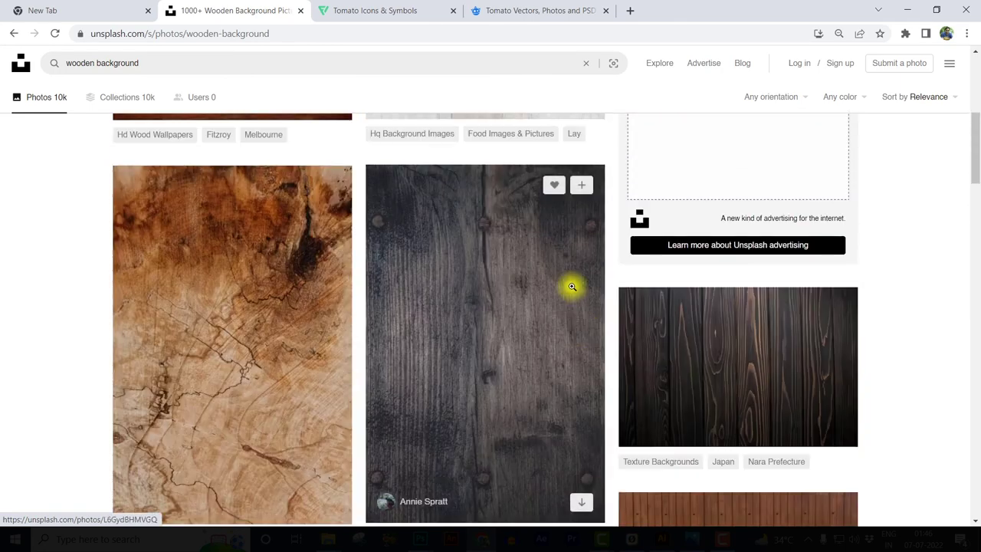
scroll(430, 272, up, 4)
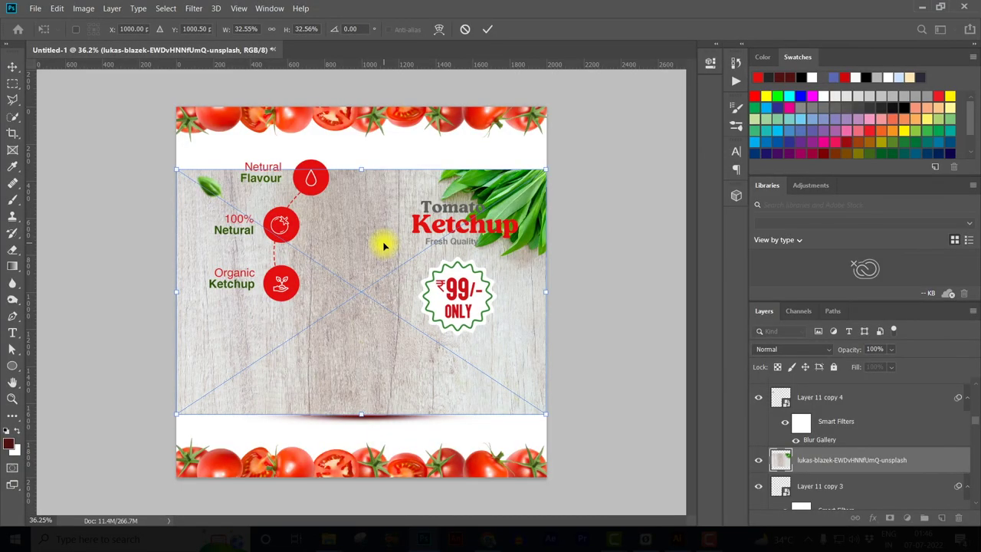
- Move the wood photo below the artwork layers and scale it to fill the canvas
drag(385, 245, 384, 273)
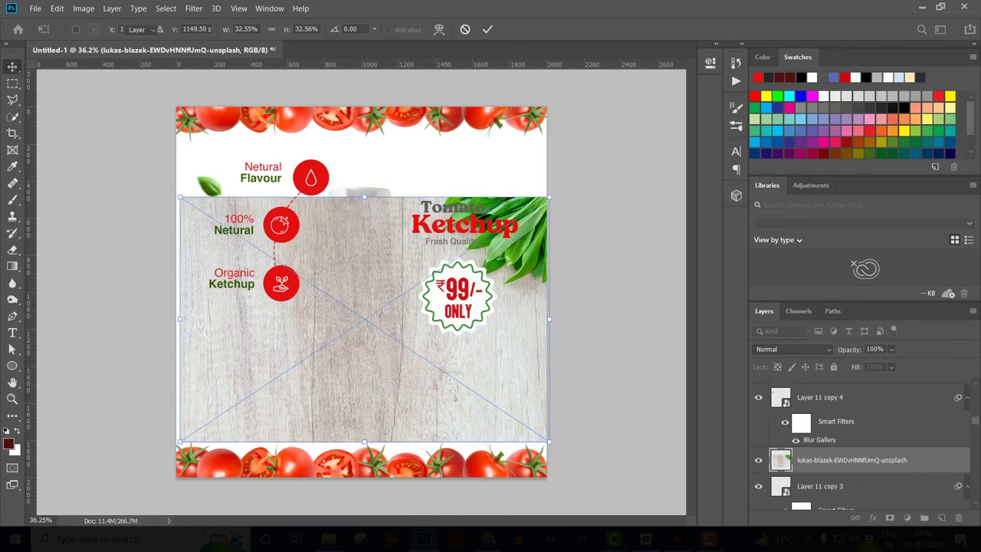
drag(851, 460, 856, 524)
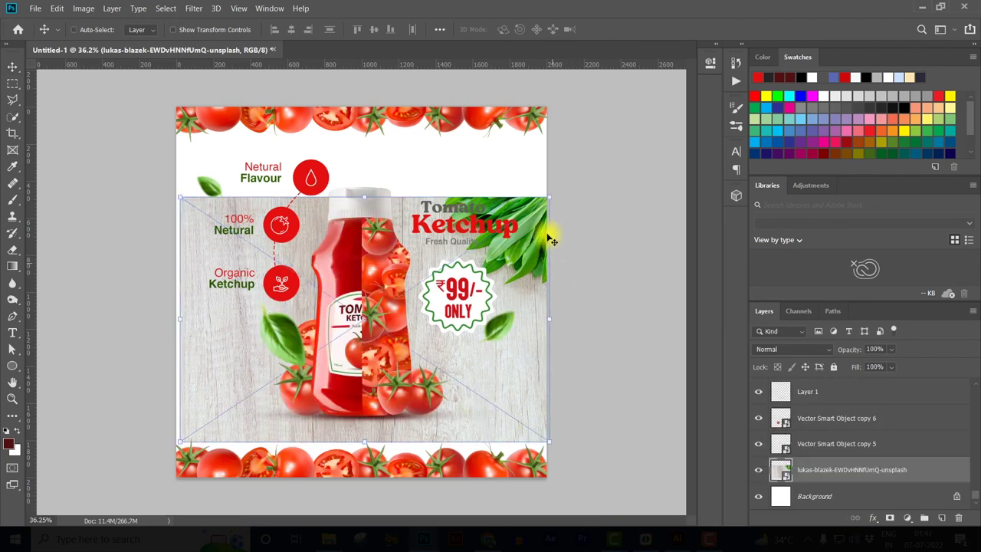
key(ctrl+t)
drag(584, 138, 628, 76)
key(Return)
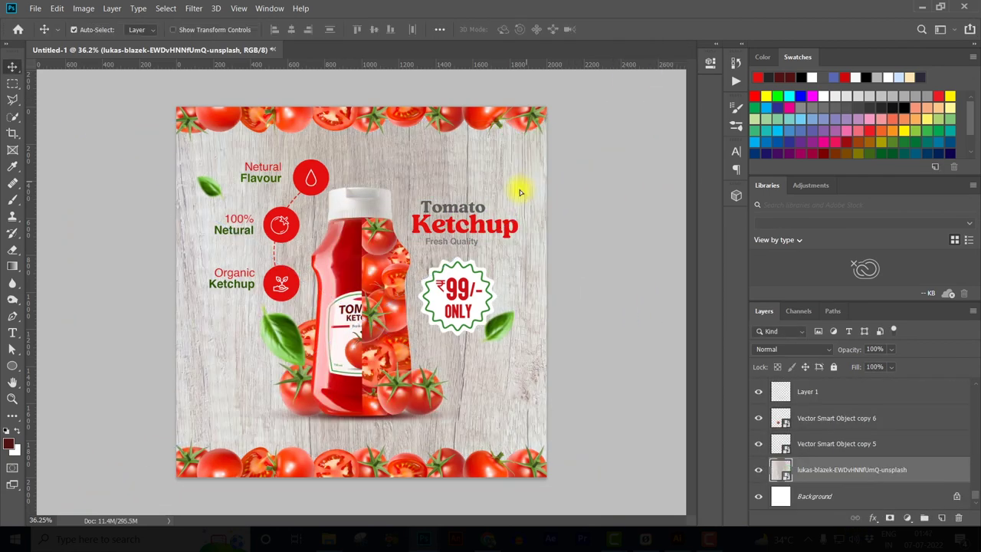
drag(521, 191, 538, 182)
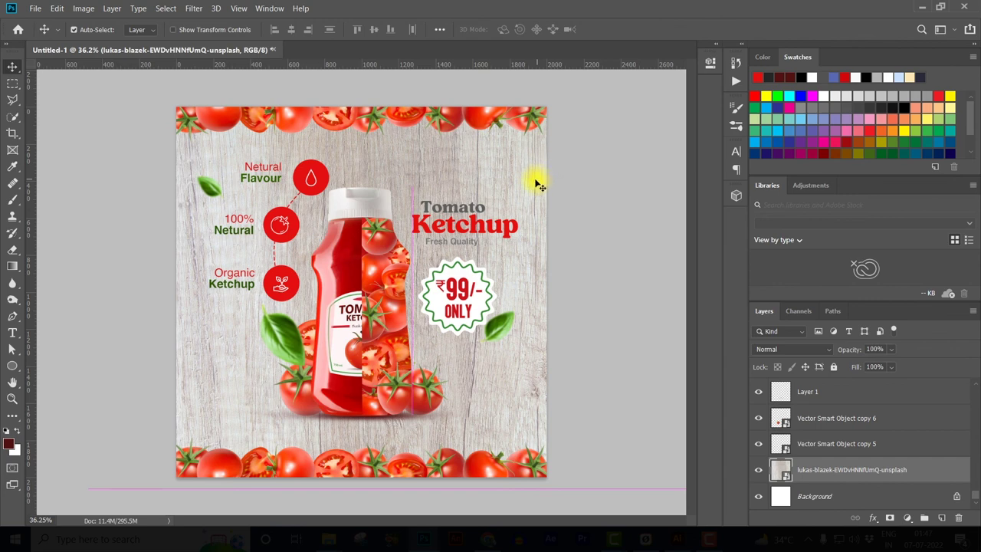
- Add a Levels adjustment with input levels 13/1.00/234 and output black 190
click(907, 518)
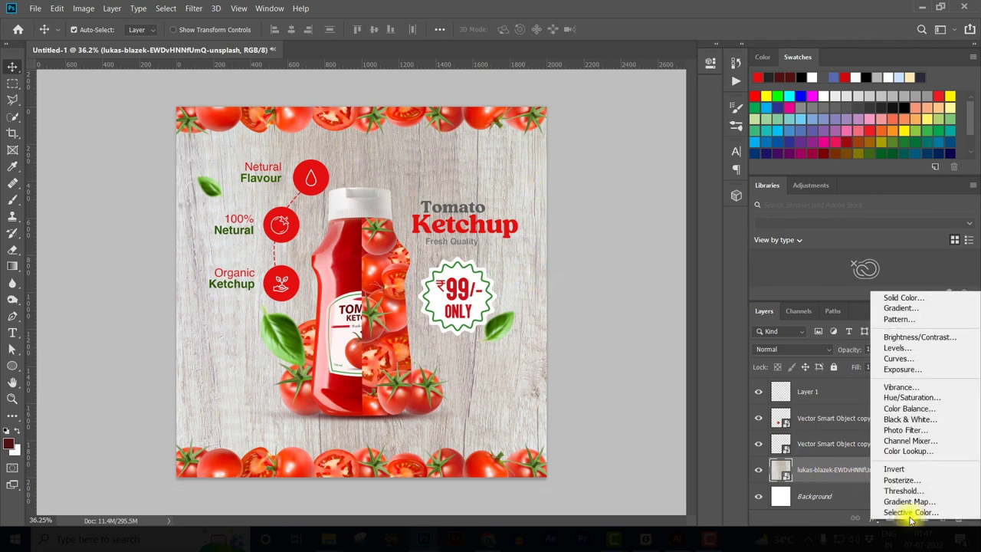
click(897, 347)
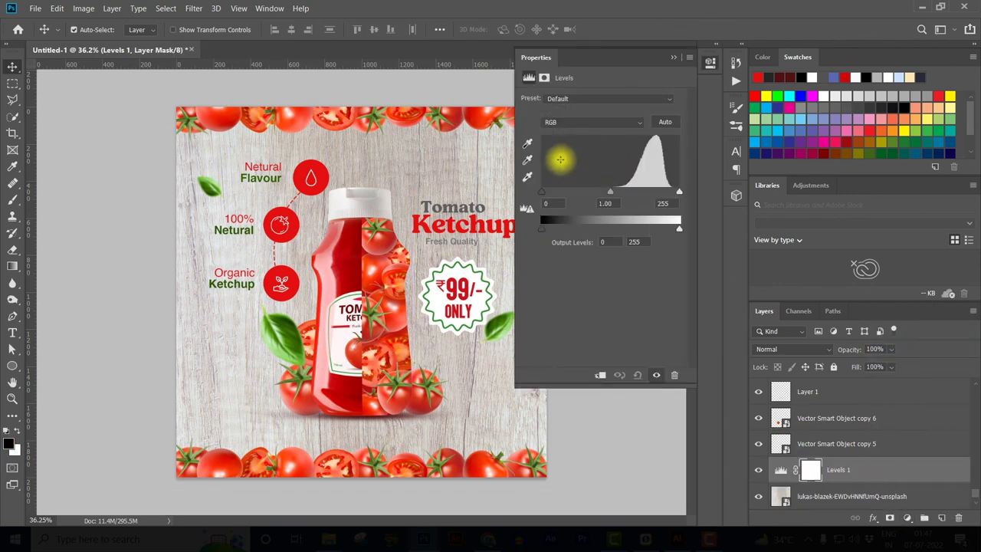
drag(546, 195, 549, 193)
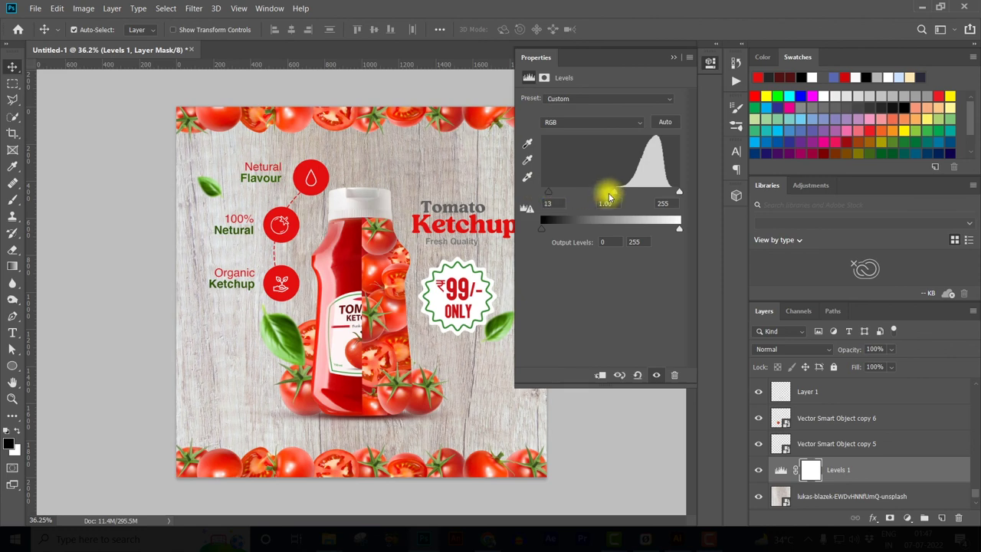
mouse_move(680, 190)
mouse_down()
mouse_move(647, 192)
mouse_move(670, 225)
mouse_move(646, 222)
mouse_move(700, 226)
mouse_up()
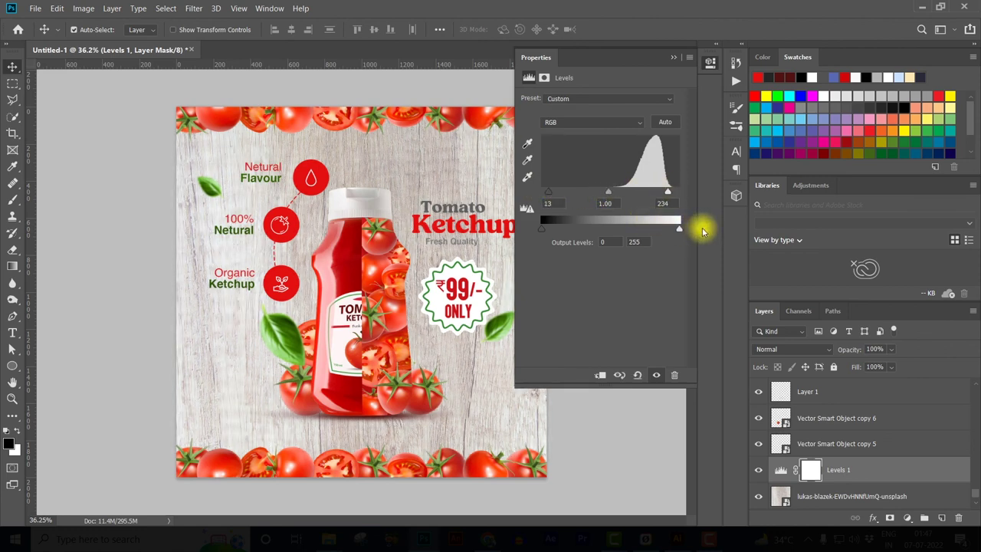
drag(542, 228, 579, 232)
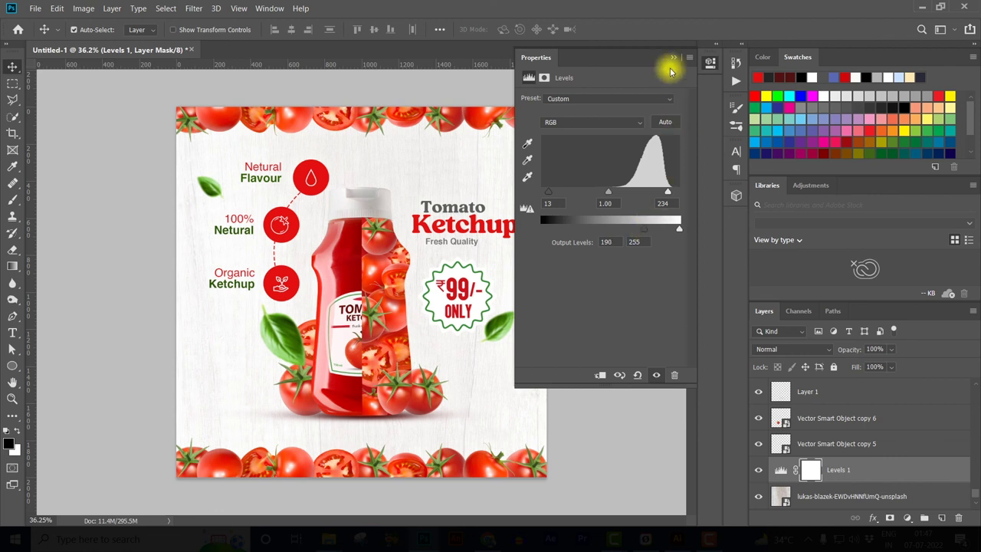
click(675, 57)
- Tweak opacities, leaving the Levels layer at 86% and the wood photo at 70%
click(891, 349)
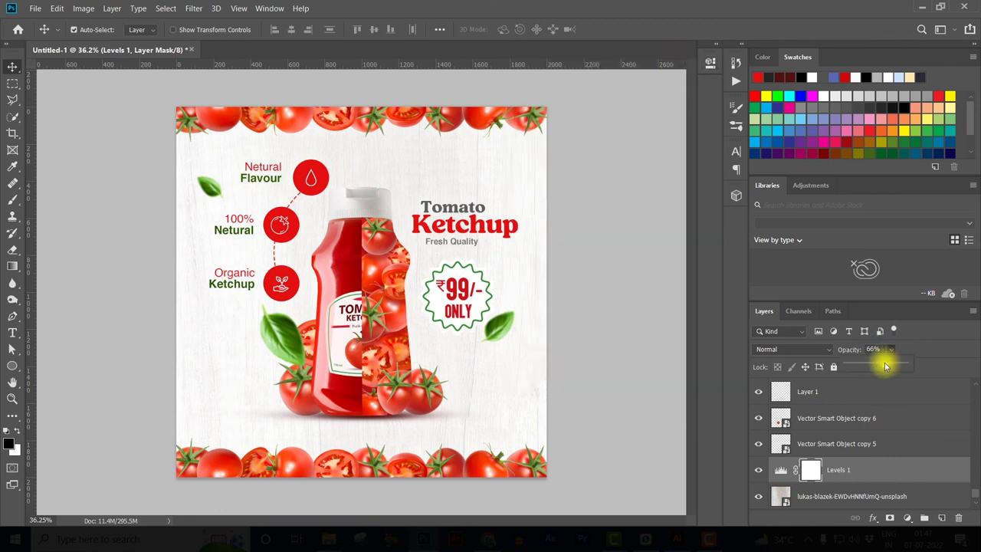
drag(885, 366, 925, 358)
click(834, 495)
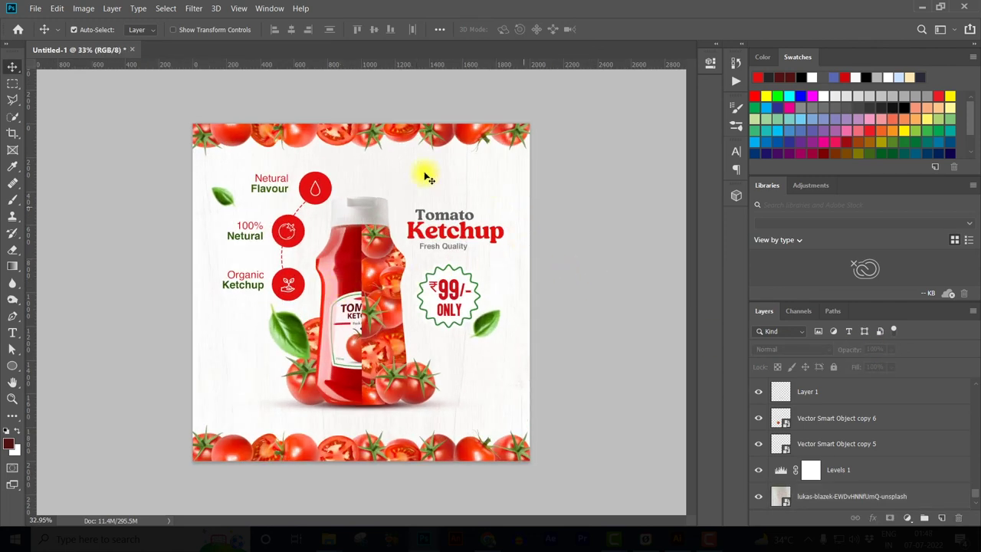
- Give Group 2 a red drop shadow: 56% opacity, 90° angle, distance 33, size 24
click(475, 284)
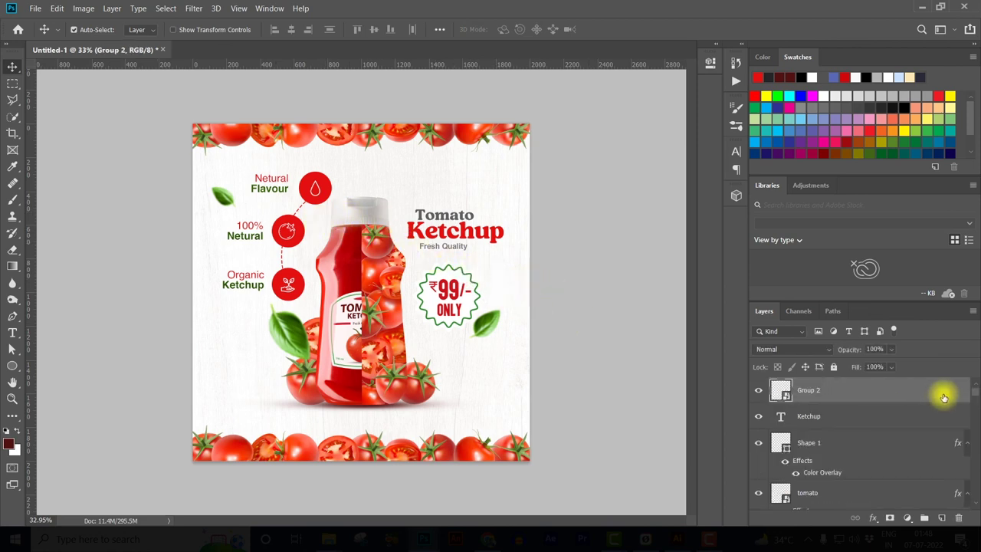
double_click(943, 396)
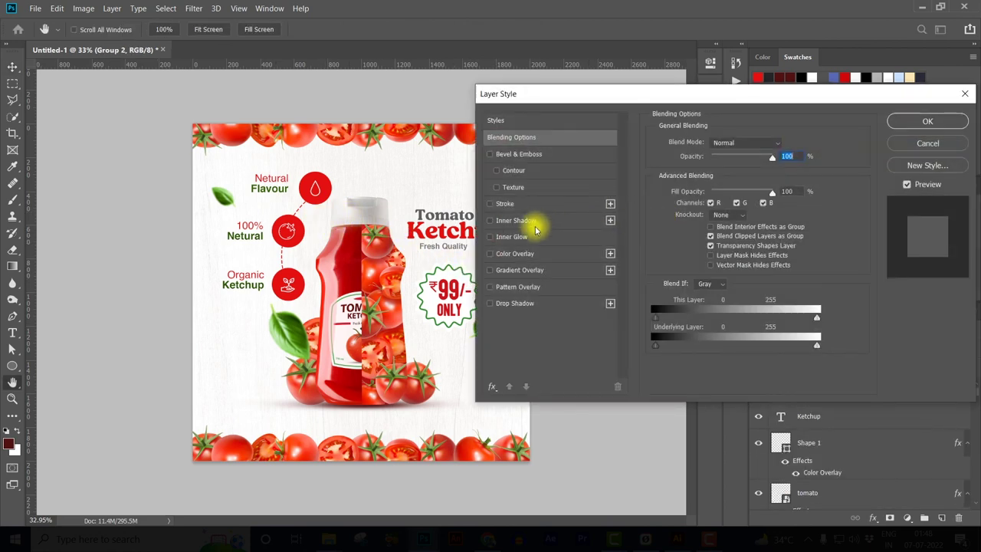
click(515, 303)
drag(577, 100, 641, 88)
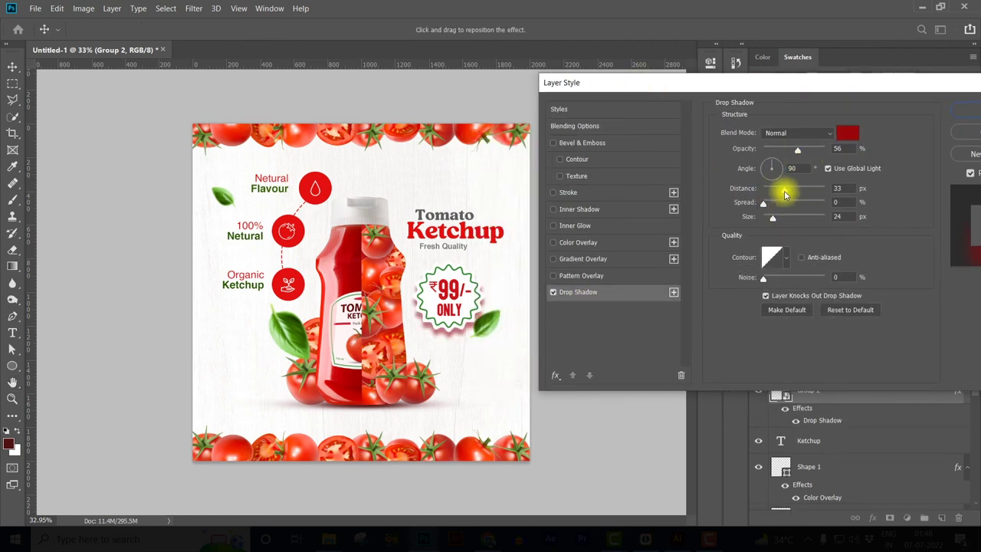
click(964, 113)
click(496, 331)
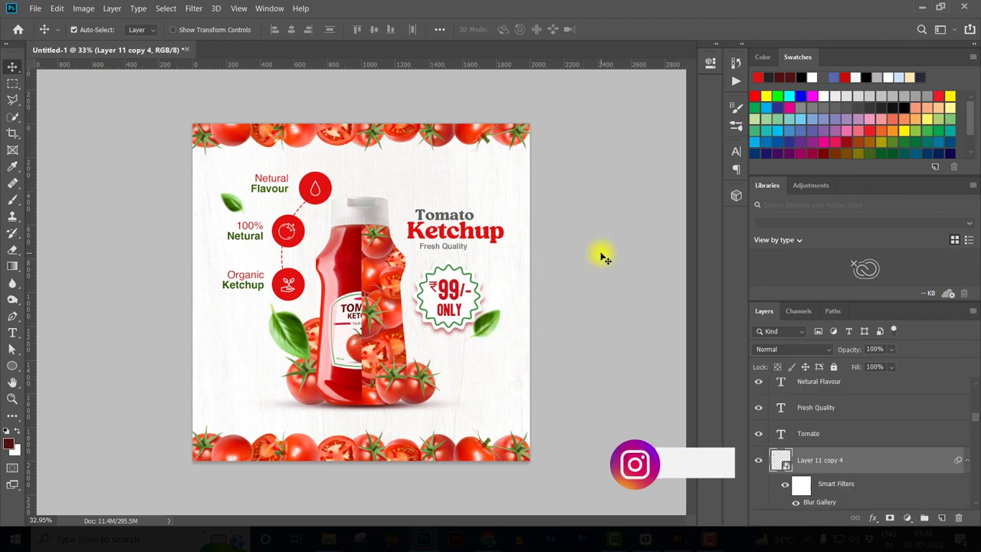